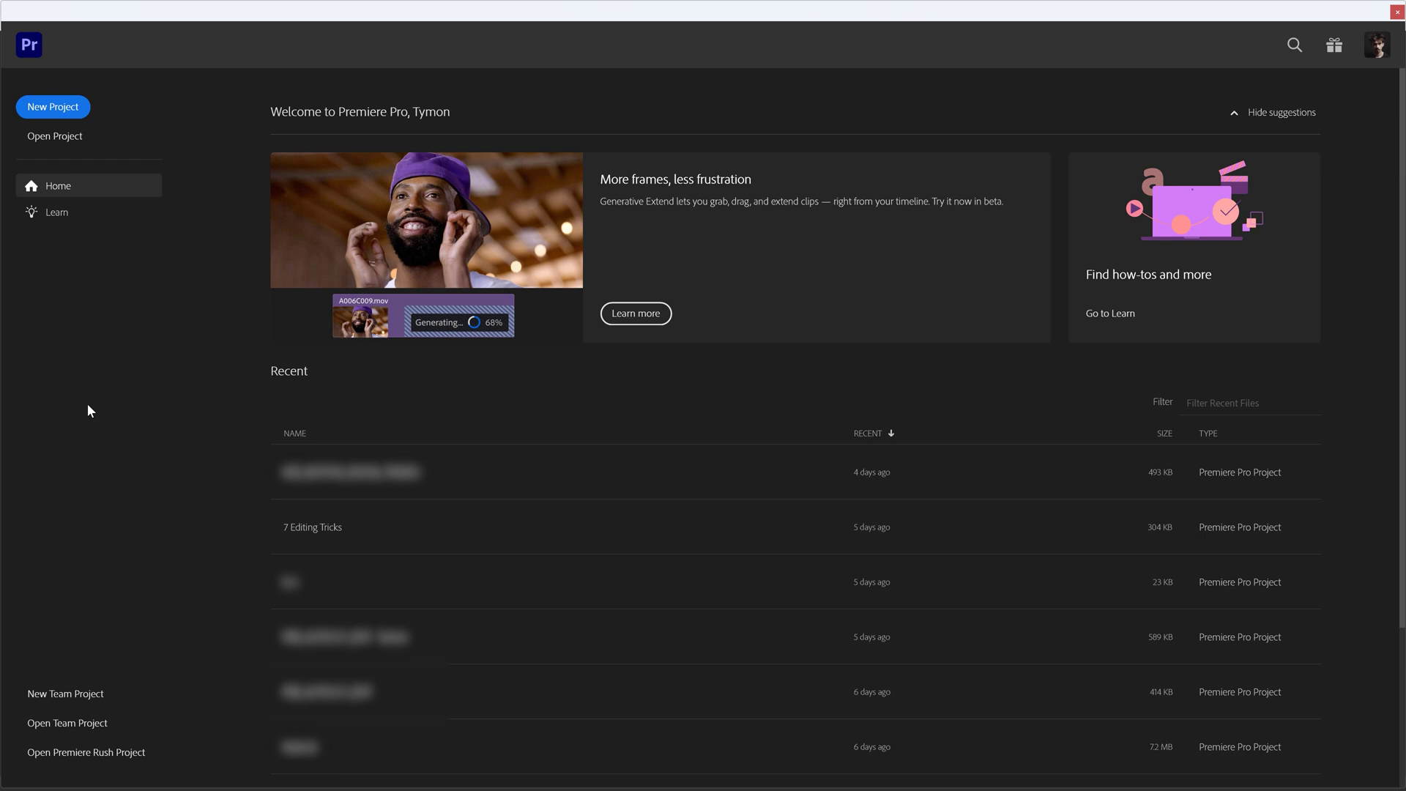
# Step: Start a new project and name it 'My first edit'
pyautogui.click(81, 107)
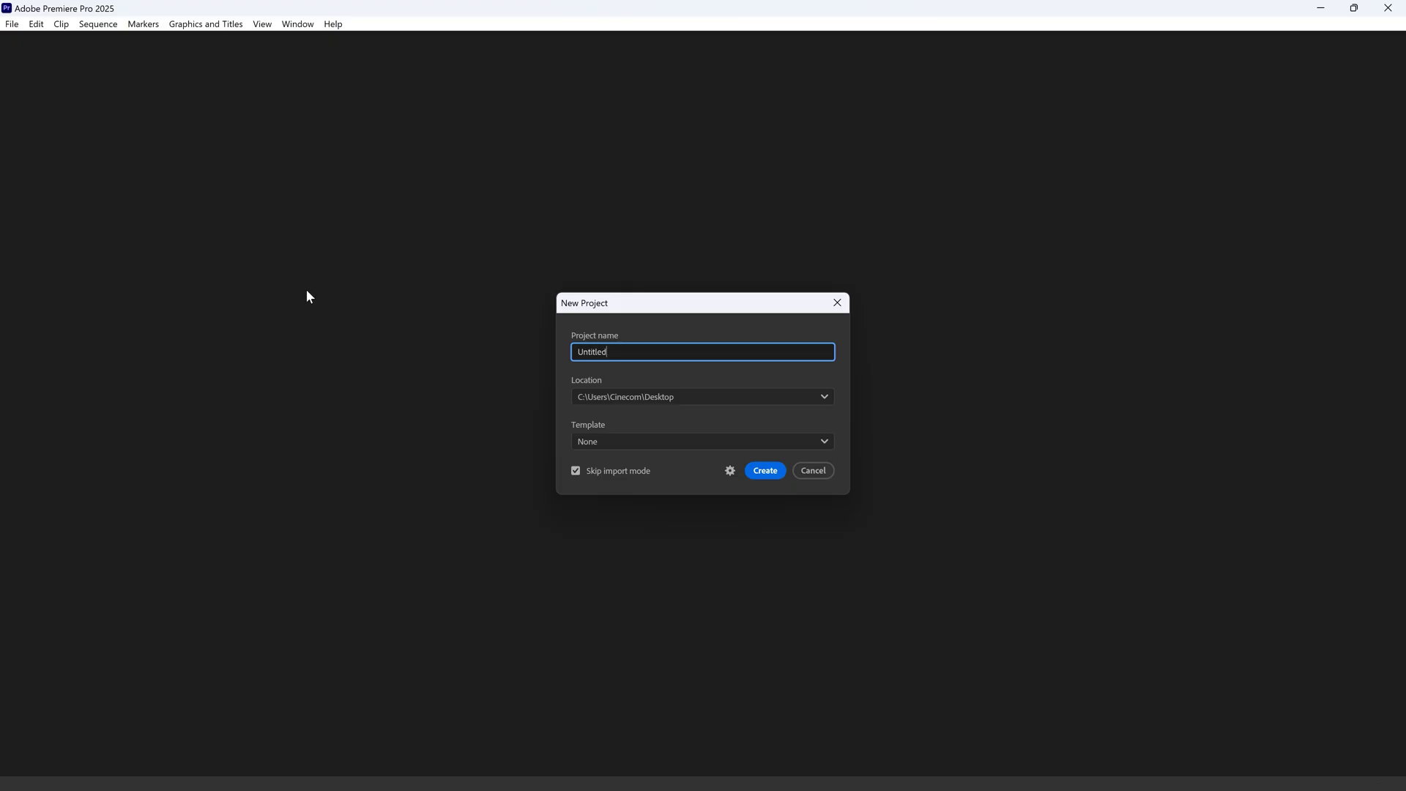
pyautogui.hotkey('ctrl', 'a')
pyautogui.write('My first edit')
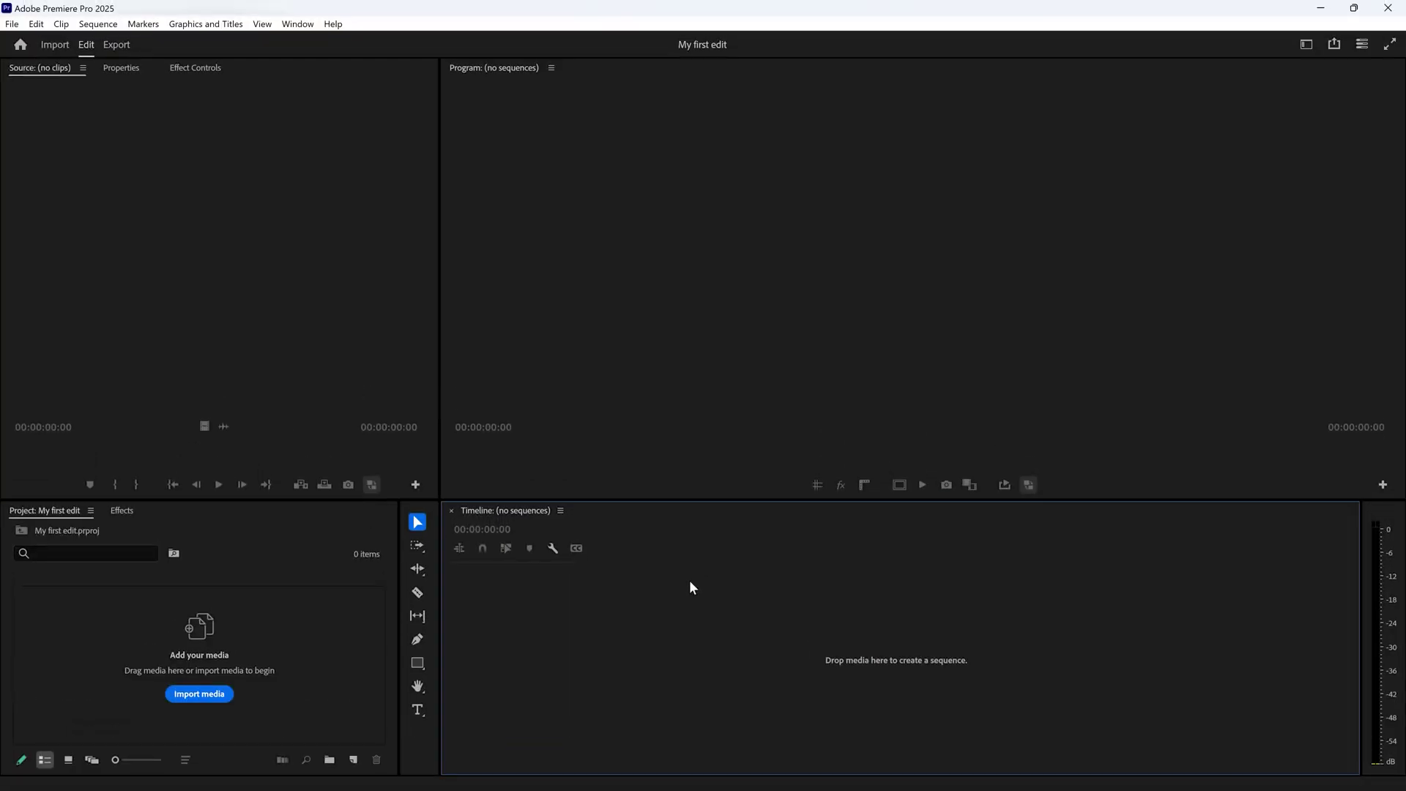
pyautogui.click(756, 336)
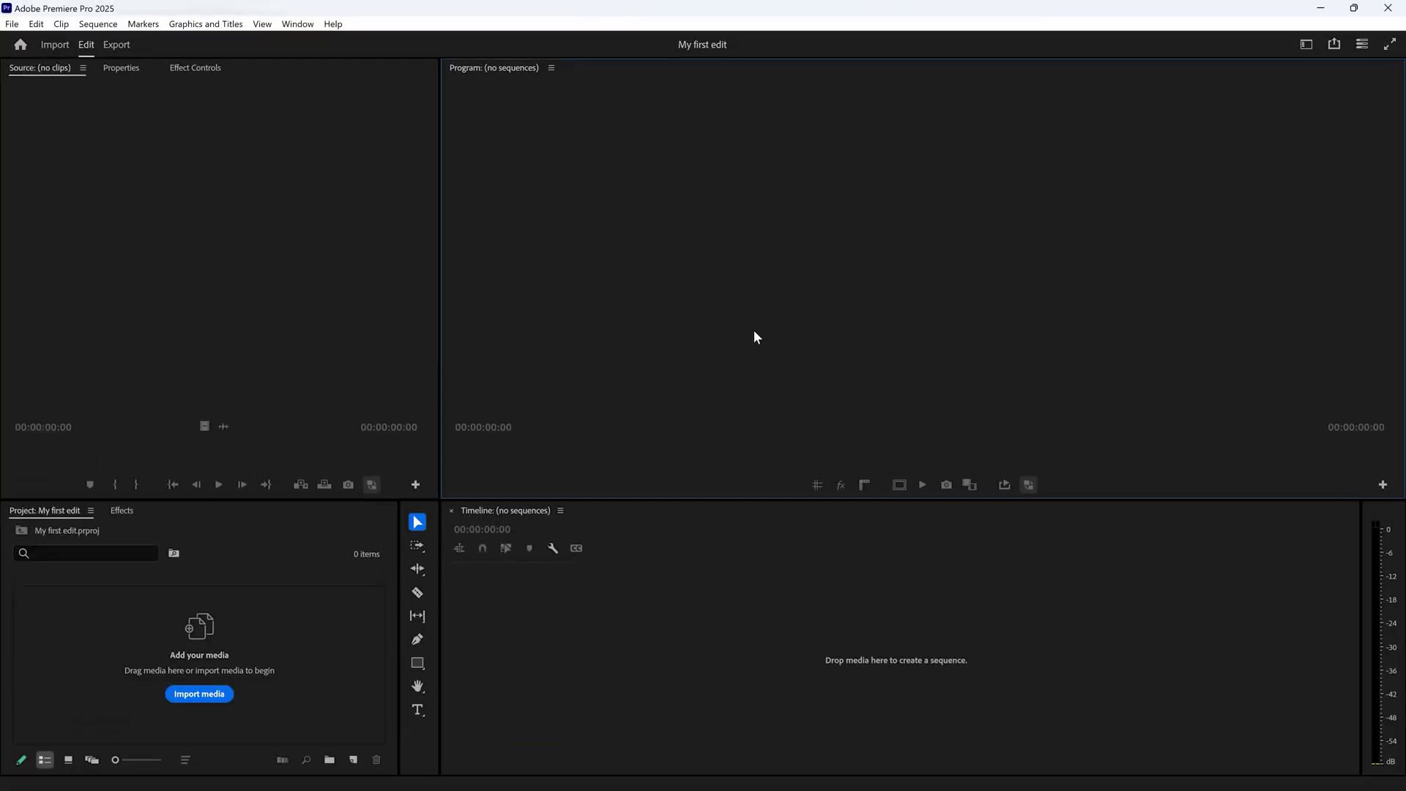
pyautogui.click(382, 285)
pyautogui.click(273, 628)
pyautogui.click(596, 635)
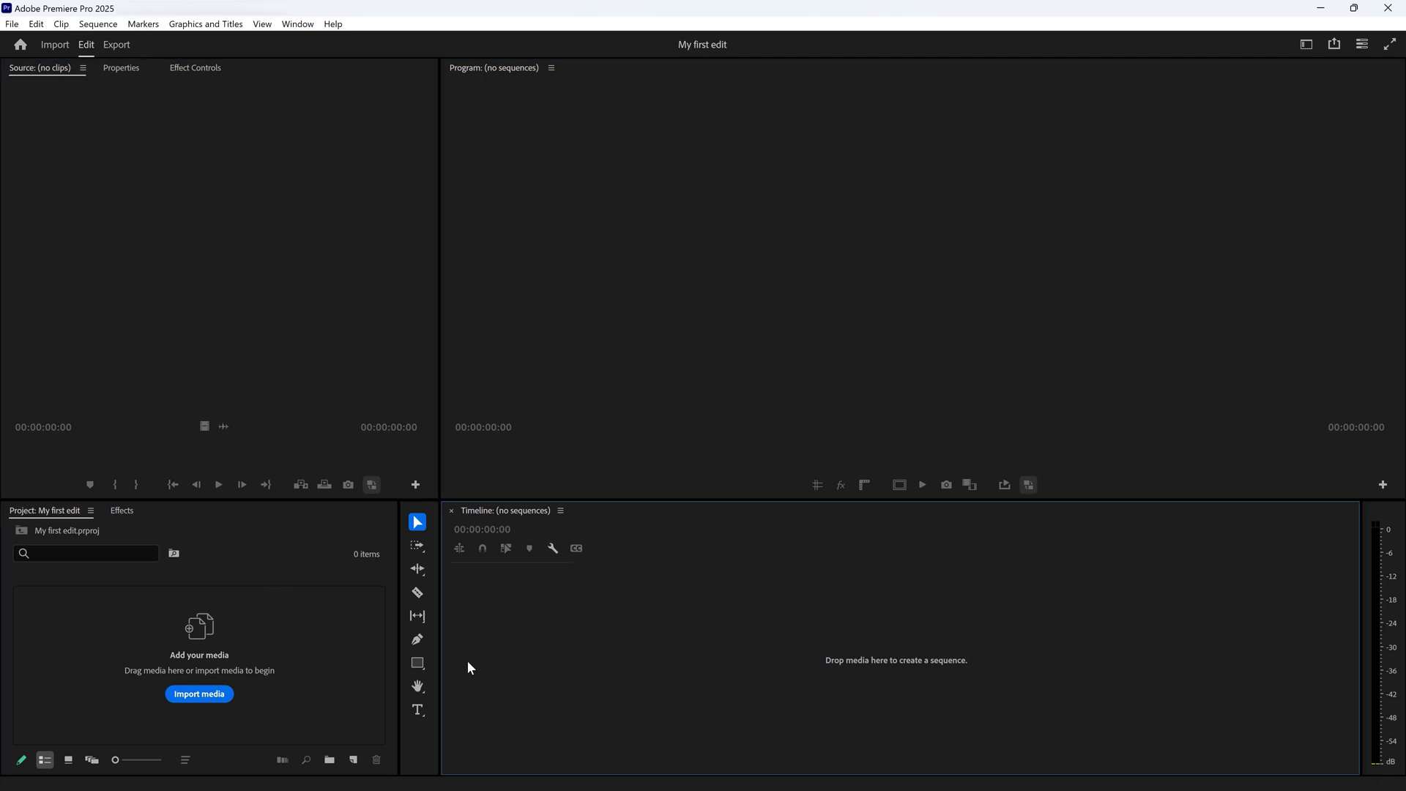
pyautogui.click(344, 646)
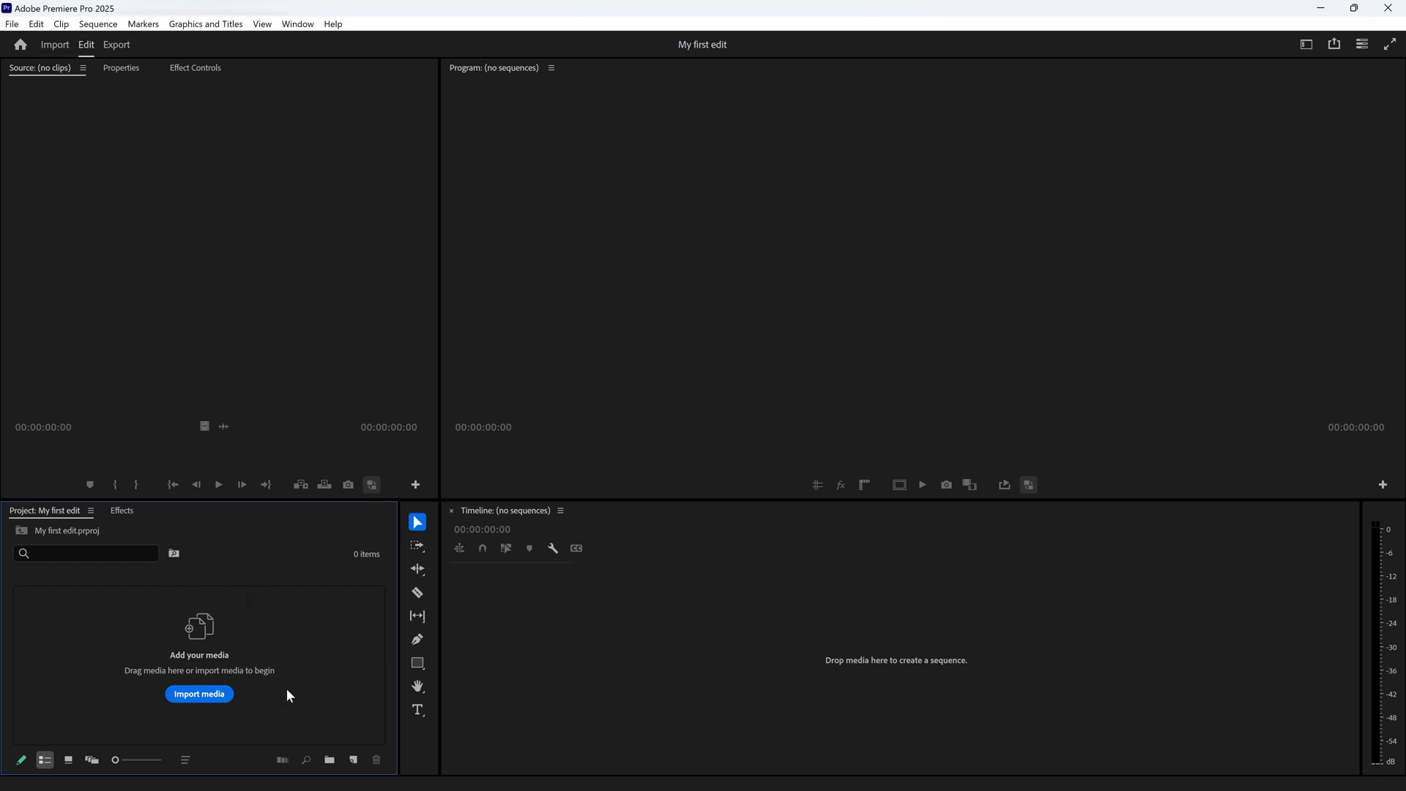
pyautogui.click(415, 745)
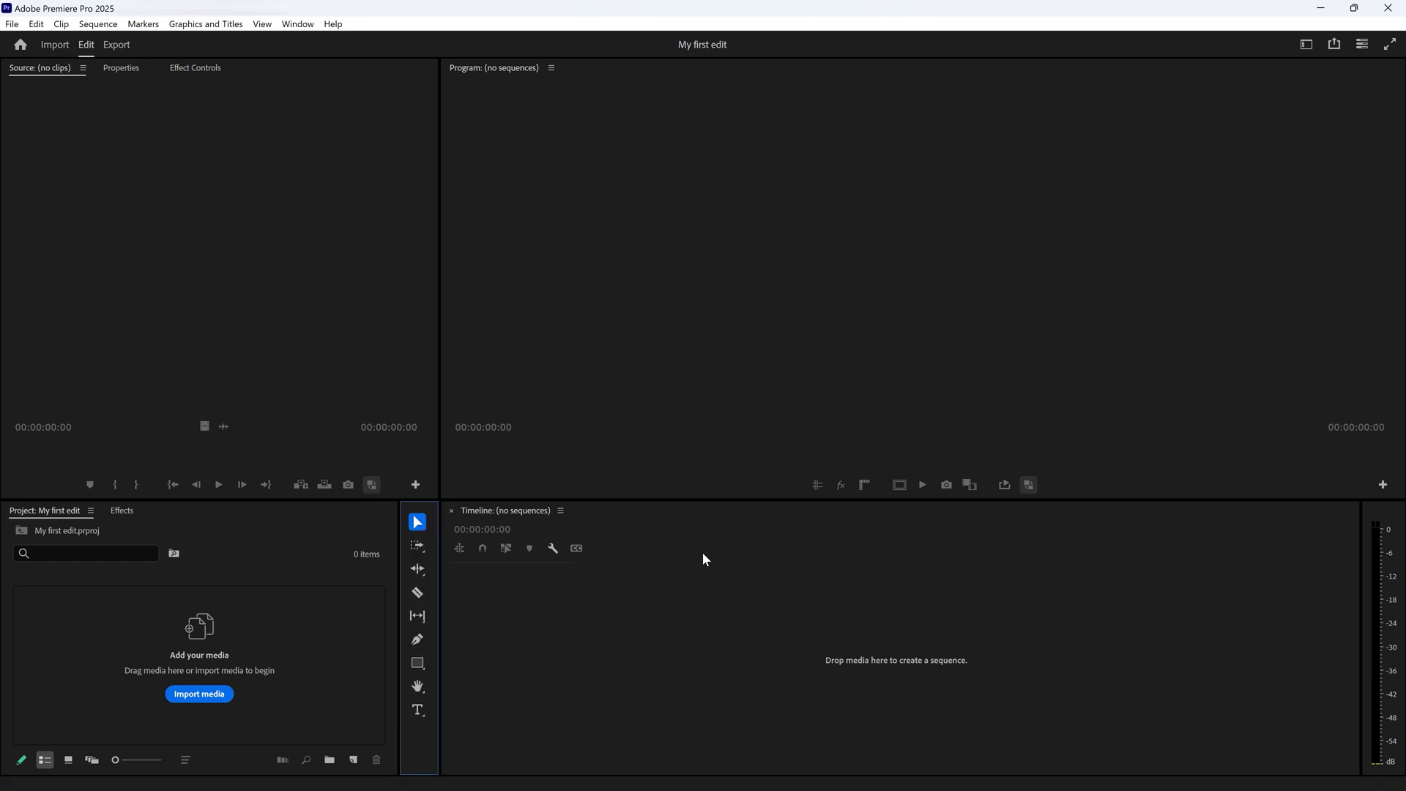
pyautogui.click(753, 627)
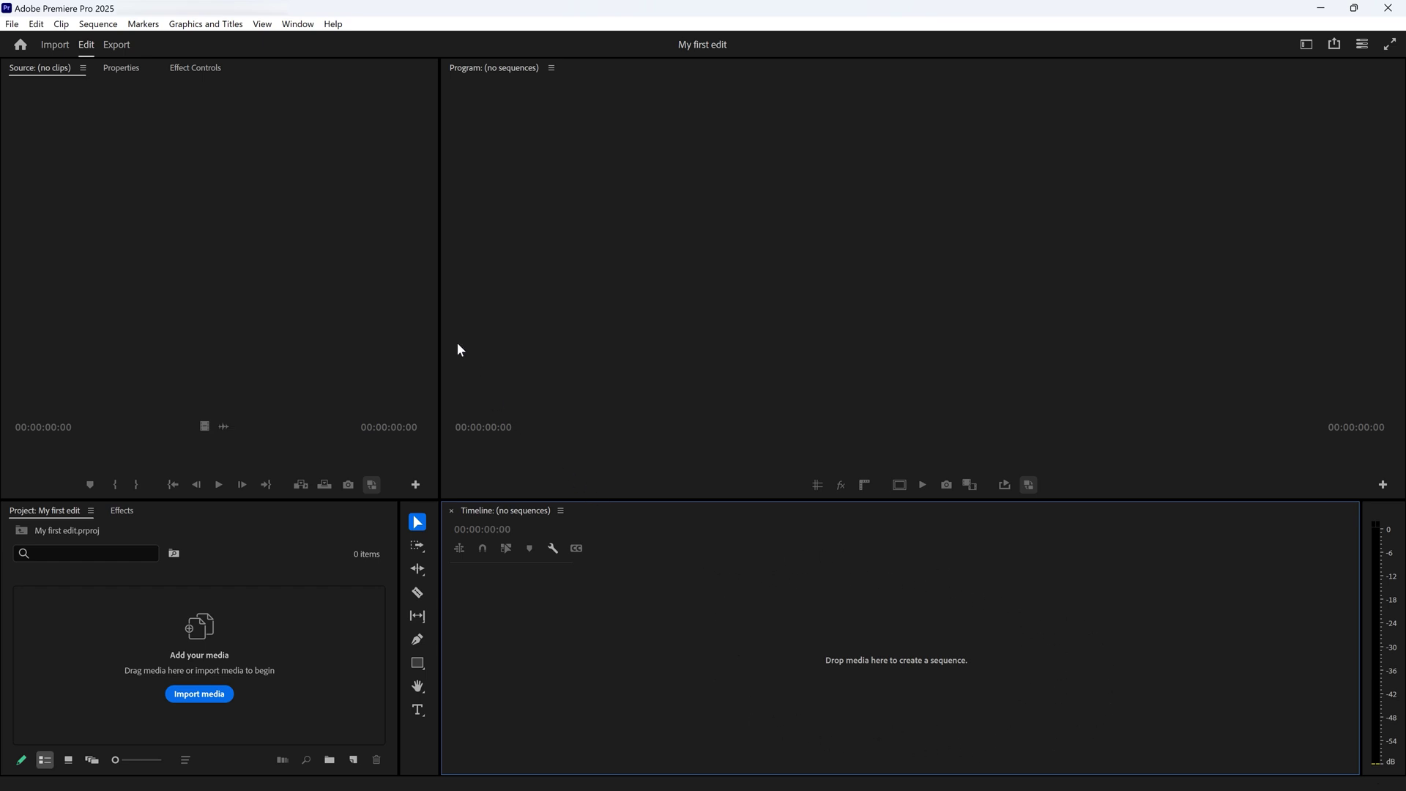
pyautogui.click(369, 269)
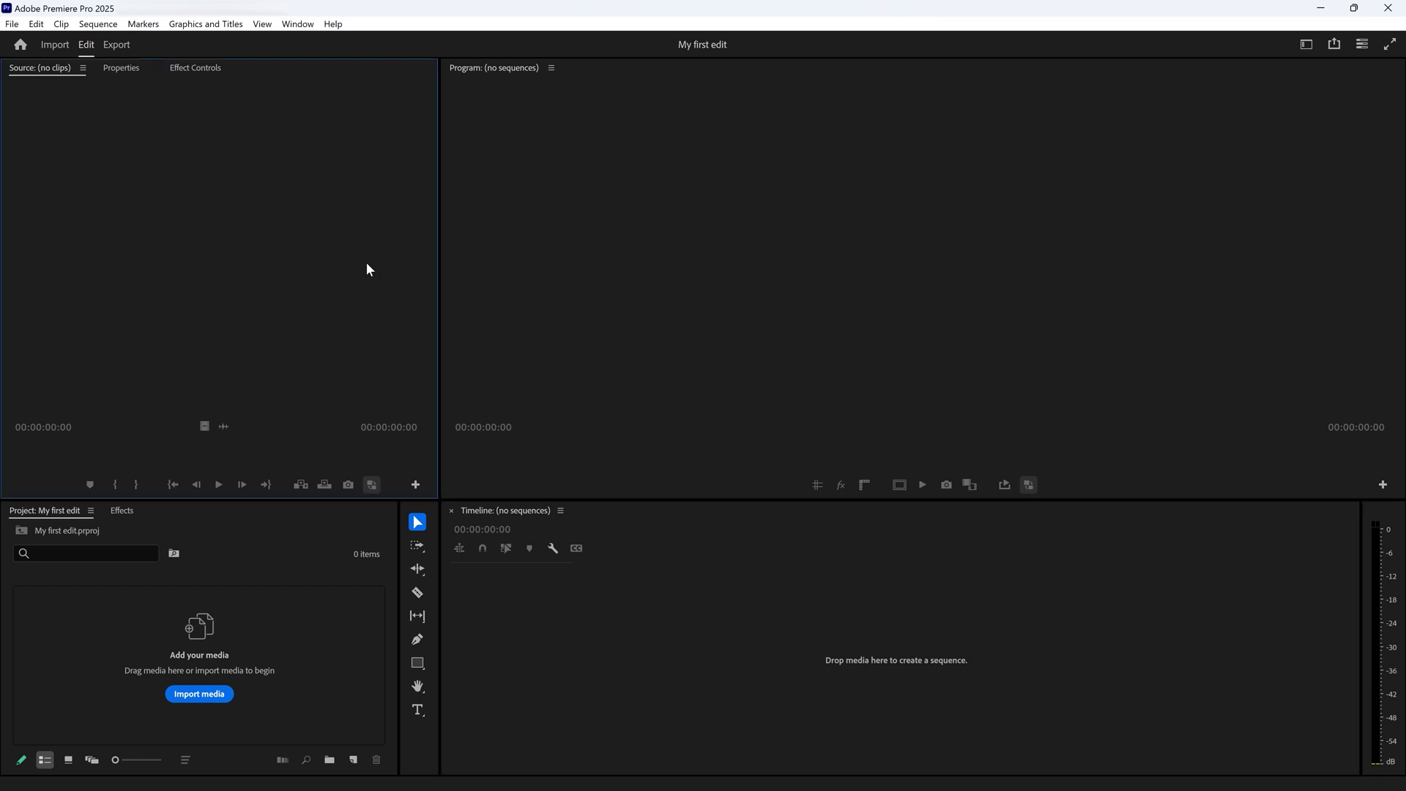
pyautogui.click(565, 272)
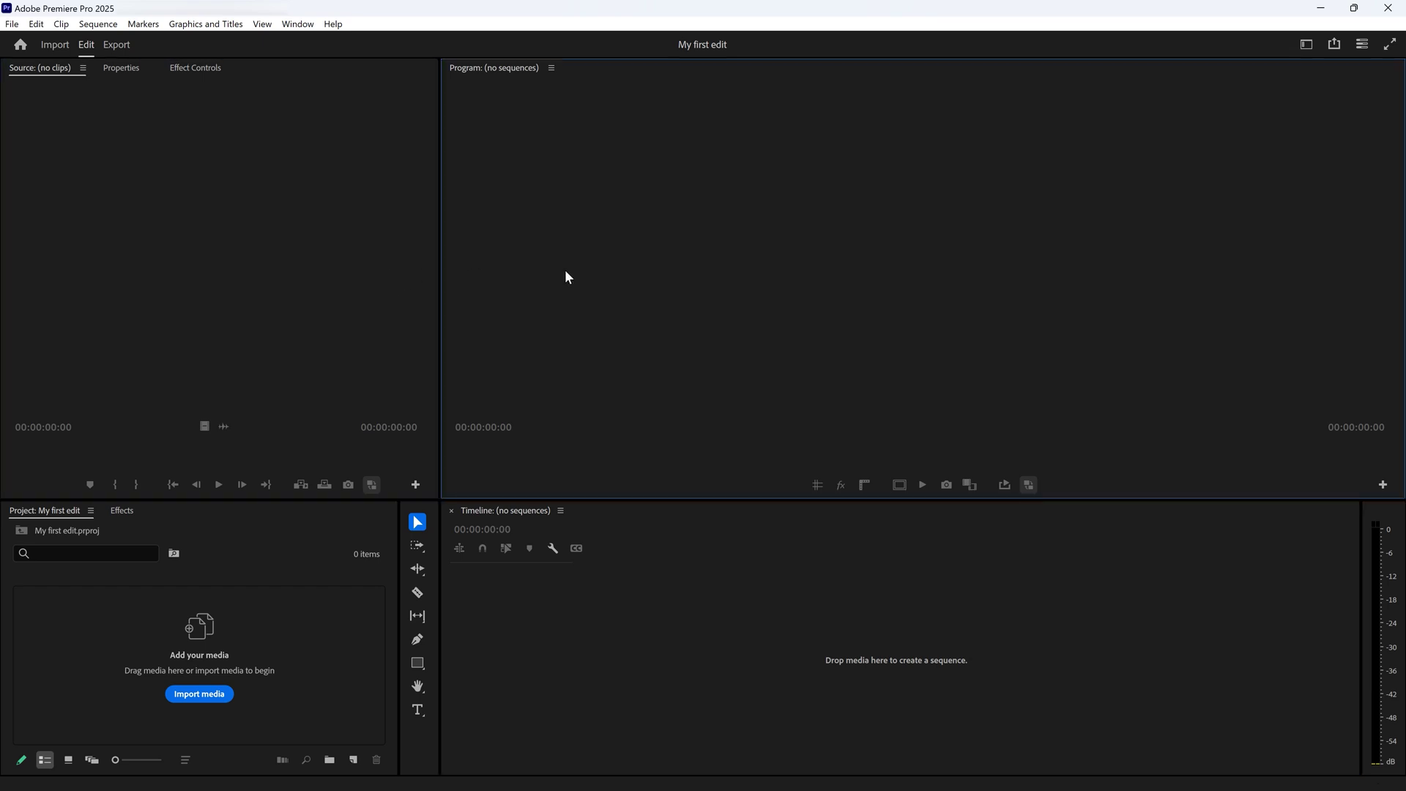
# Step: Redock the source and timeline panels, then reset the workspace with Alt+Shift+0
pyautogui.moveTo(58, 79); pyautogui.dragTo(586, 67)
pyautogui.moveTo(515, 507); pyautogui.dragTo(550, 73)
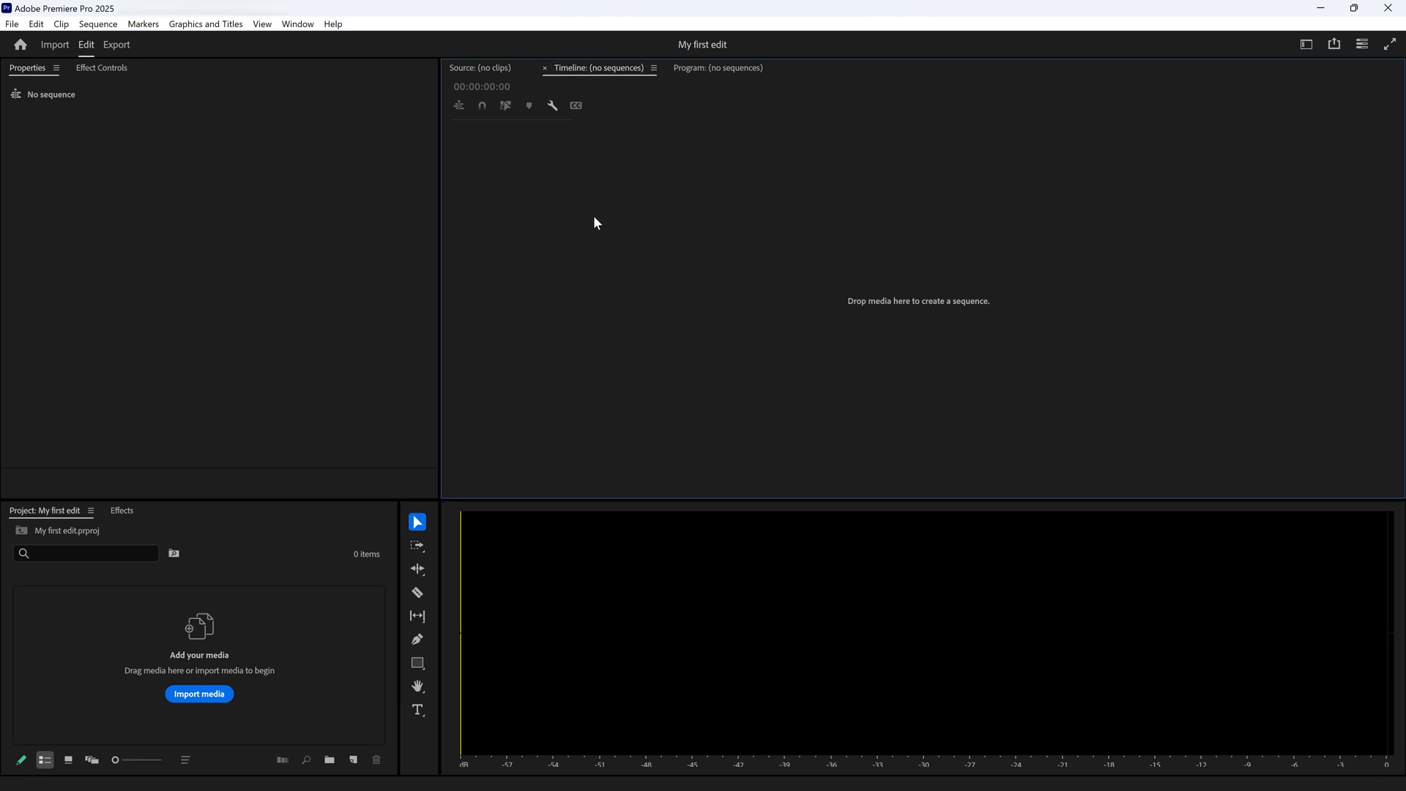
pyautogui.hotkey('alt', 'shift', '0')
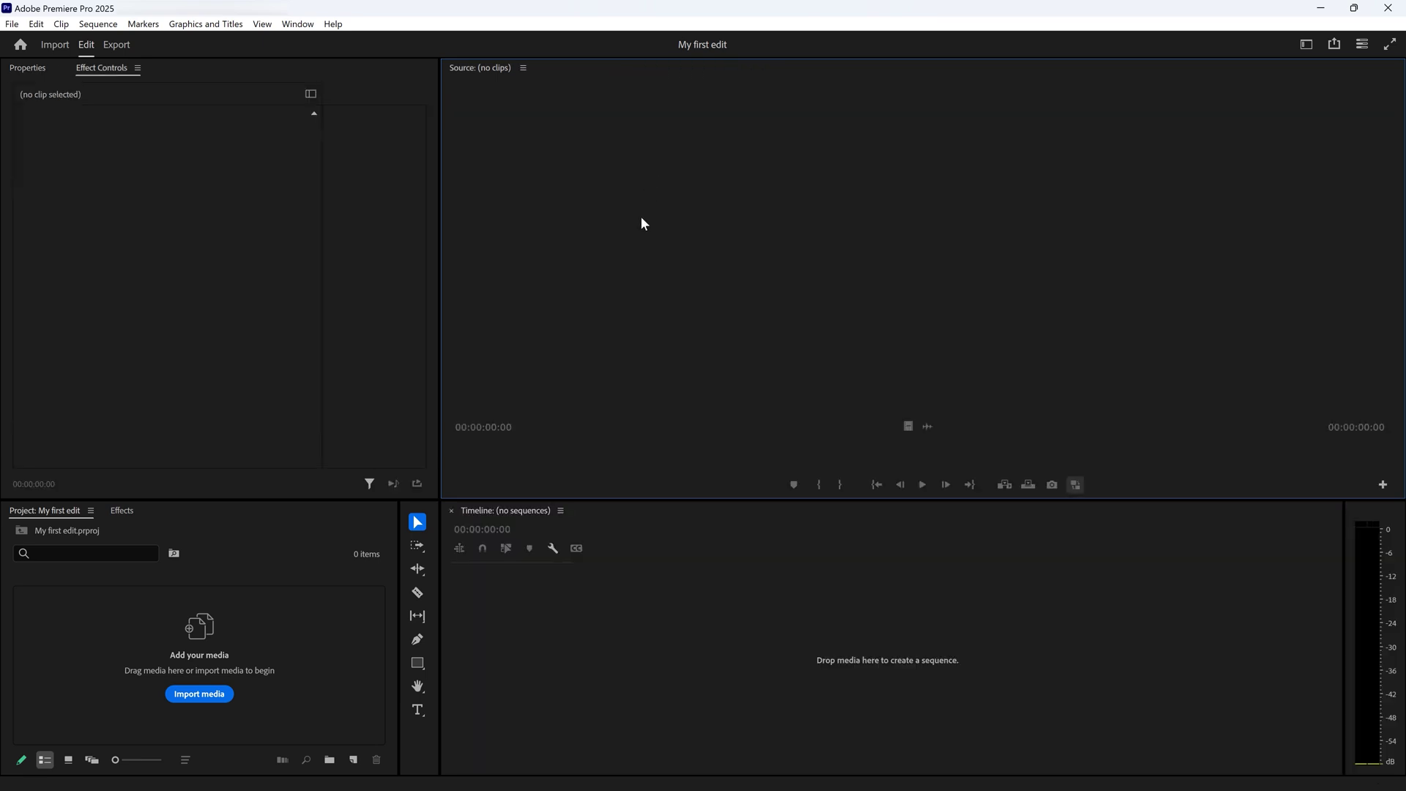
# Step: Close the Timeline panel, then restore the workspace via Reset to Saved Layout
pyautogui.click(561, 510)
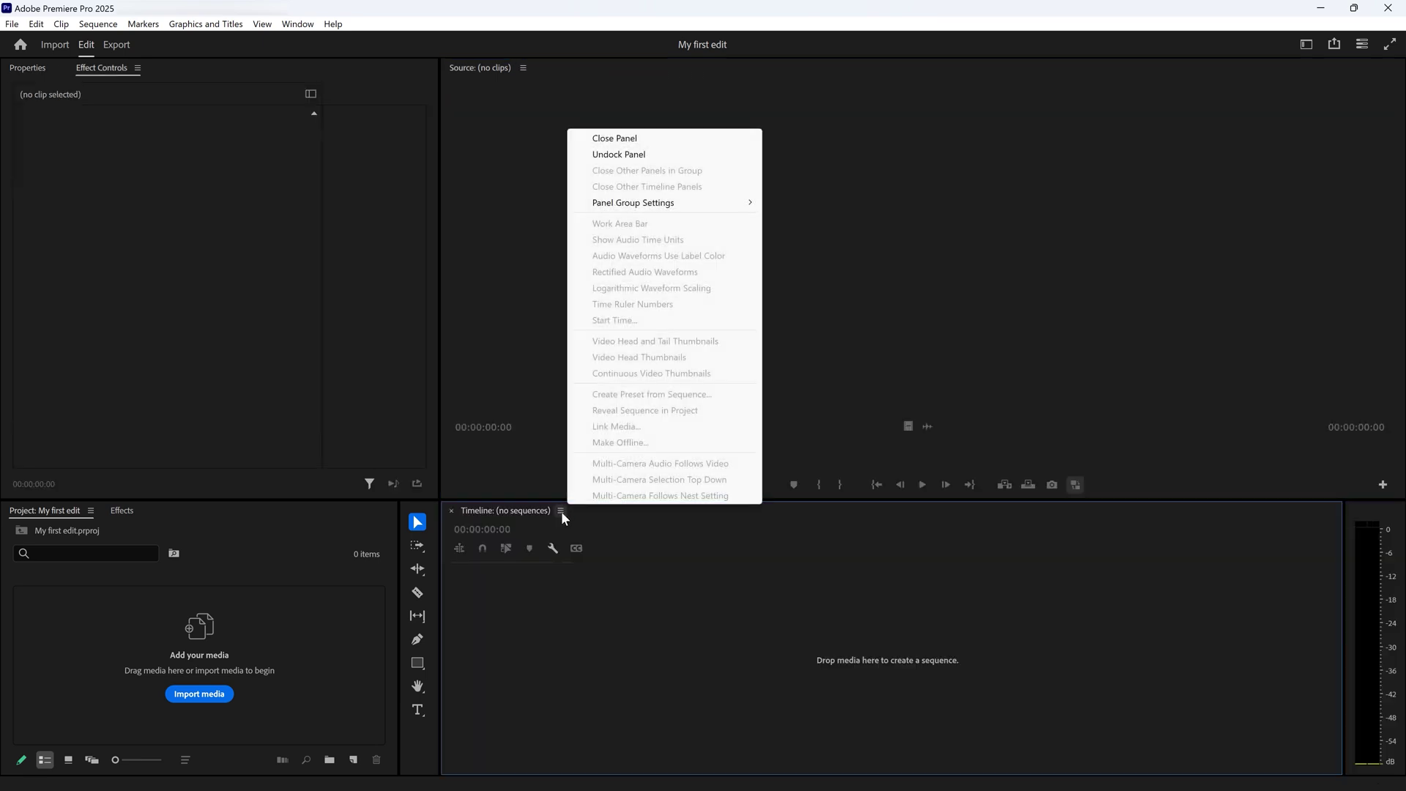
pyautogui.click(653, 138)
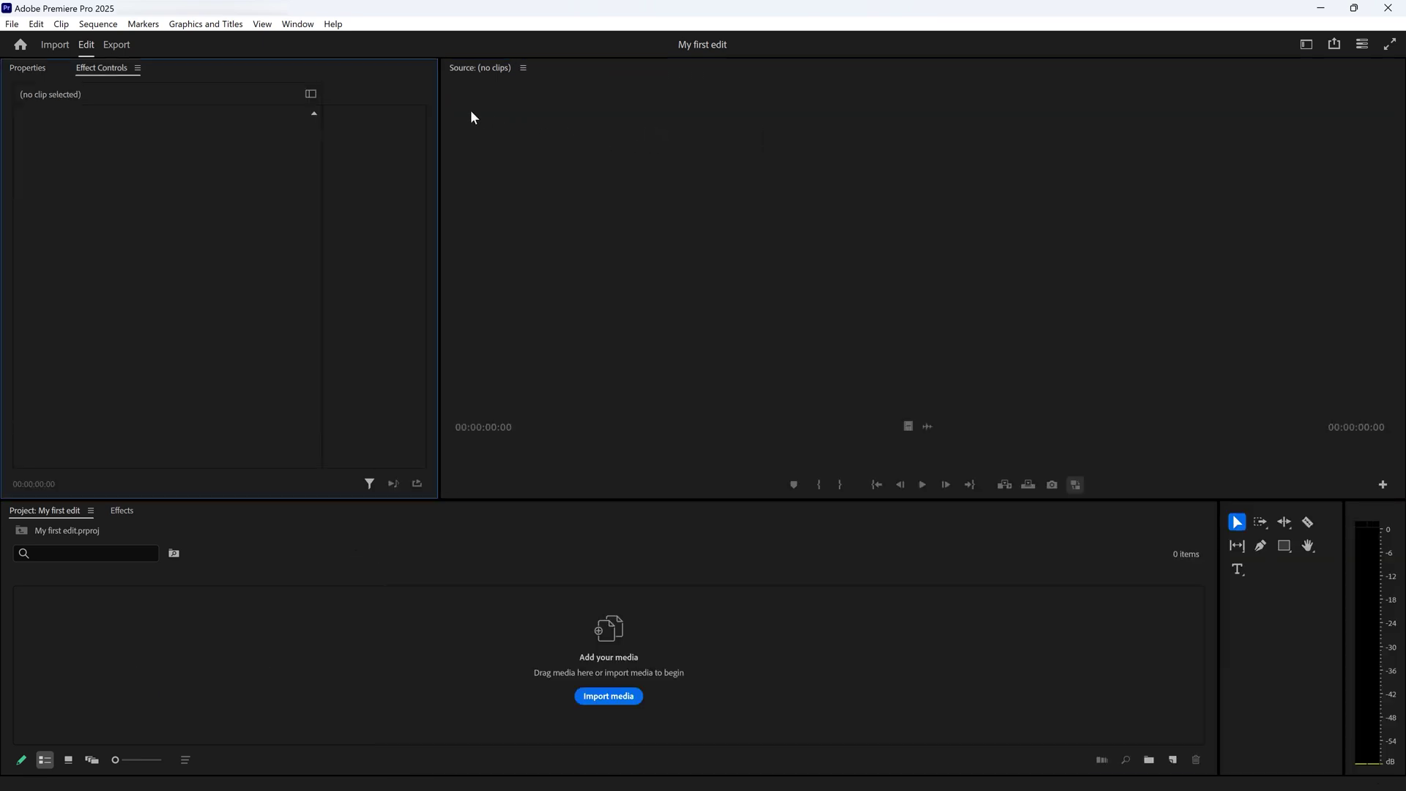
pyautogui.click(309, 25)
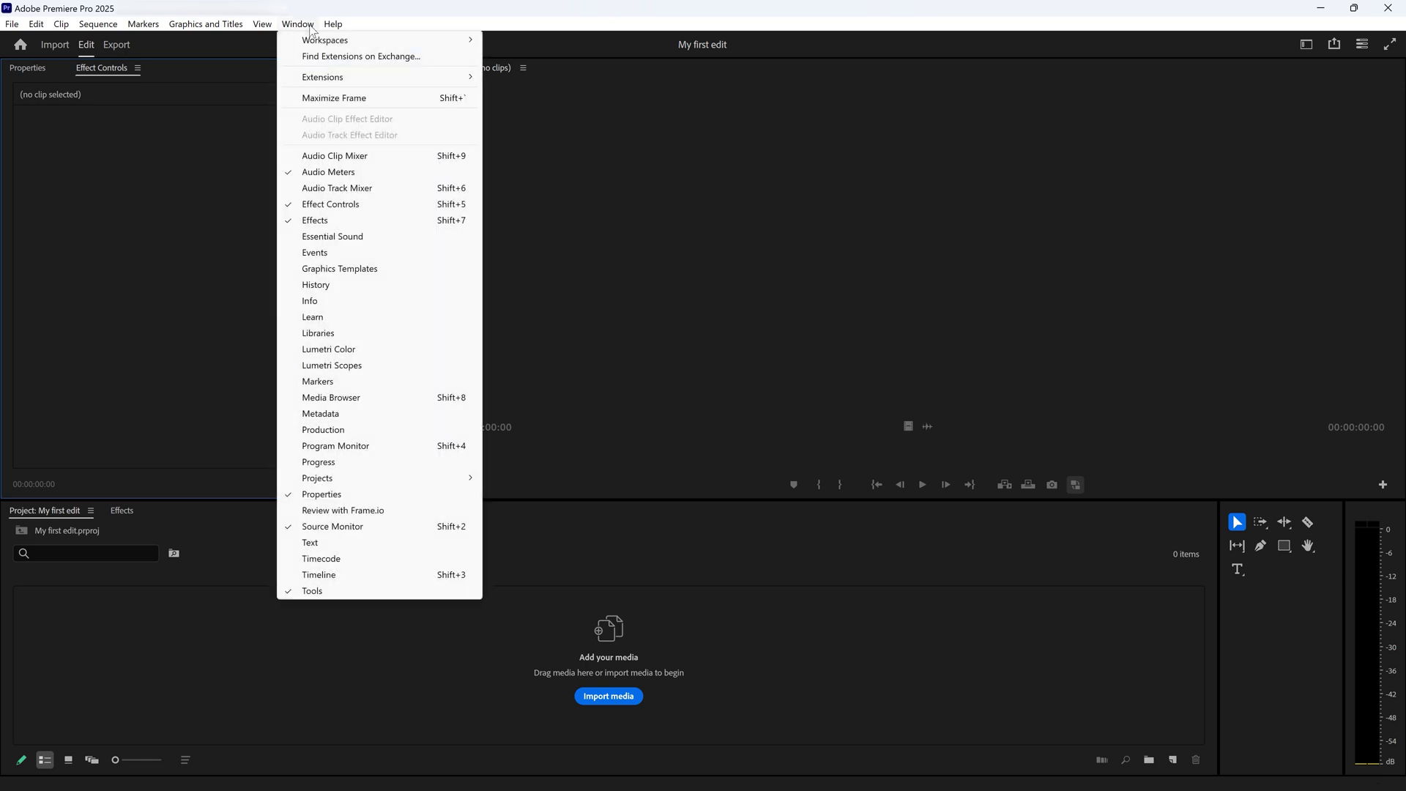
pyautogui.moveTo(317, 44)
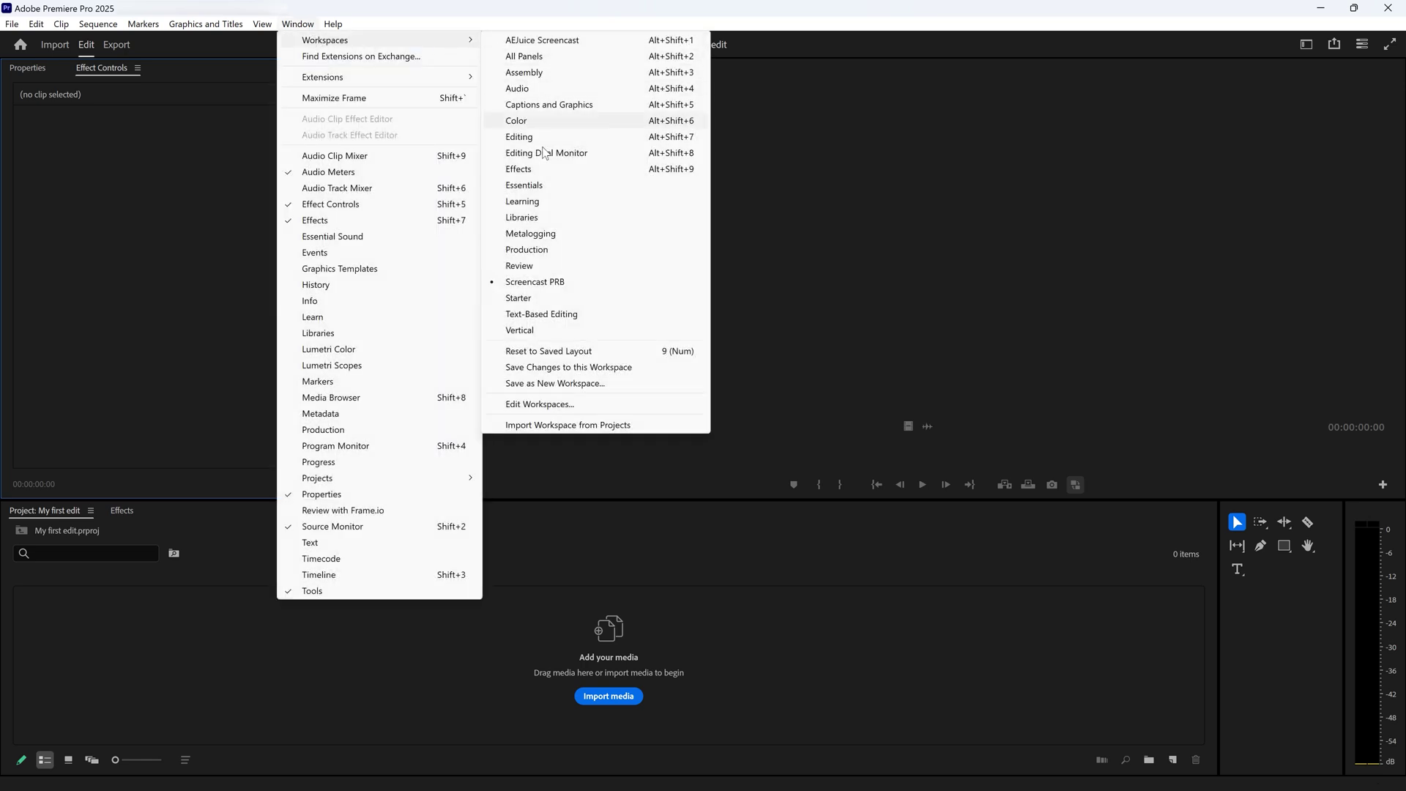
pyautogui.click(571, 353)
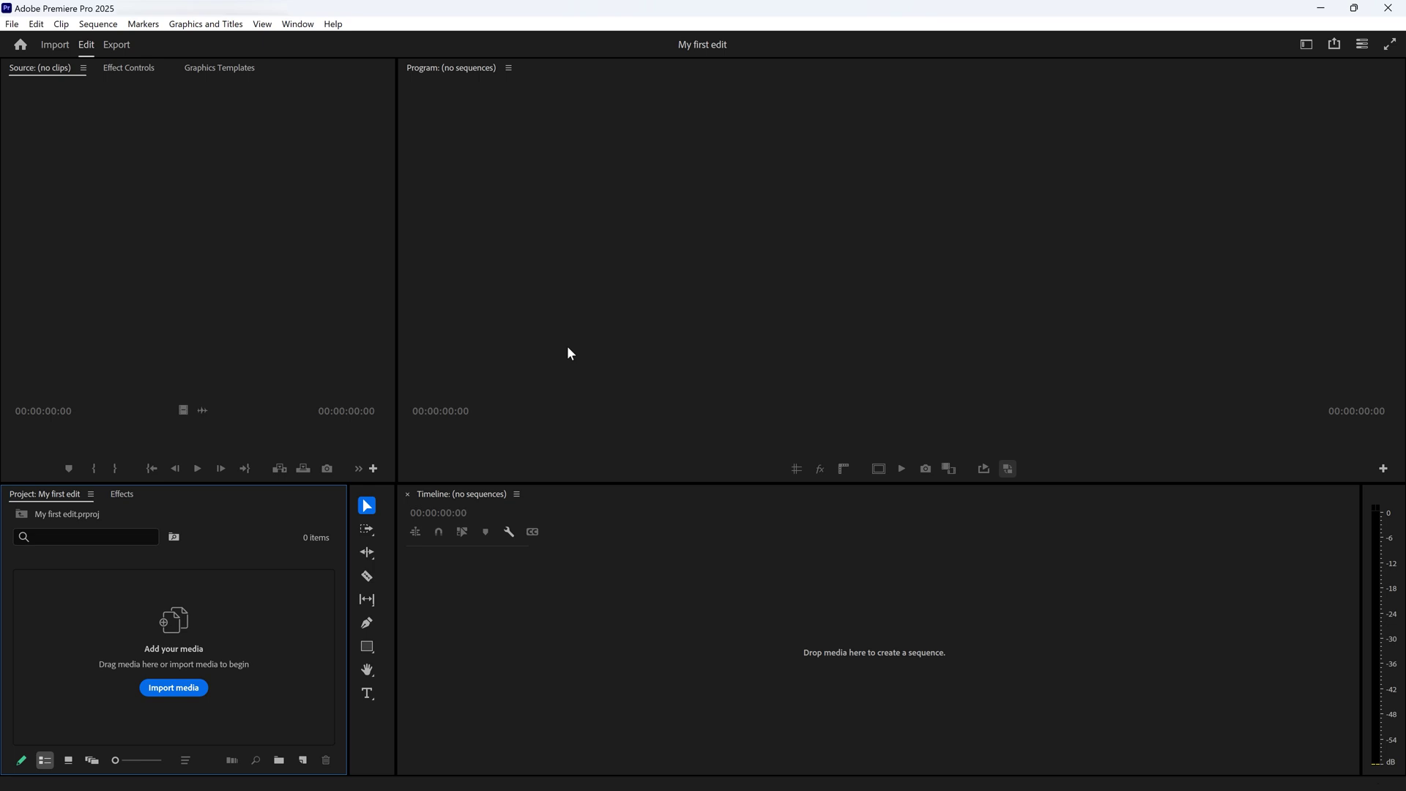
# Step: Import the Car, Road, Pyramids and Sunrise clips into the project
pyautogui.click(296, 25)
pyautogui.moveTo(316, 43)
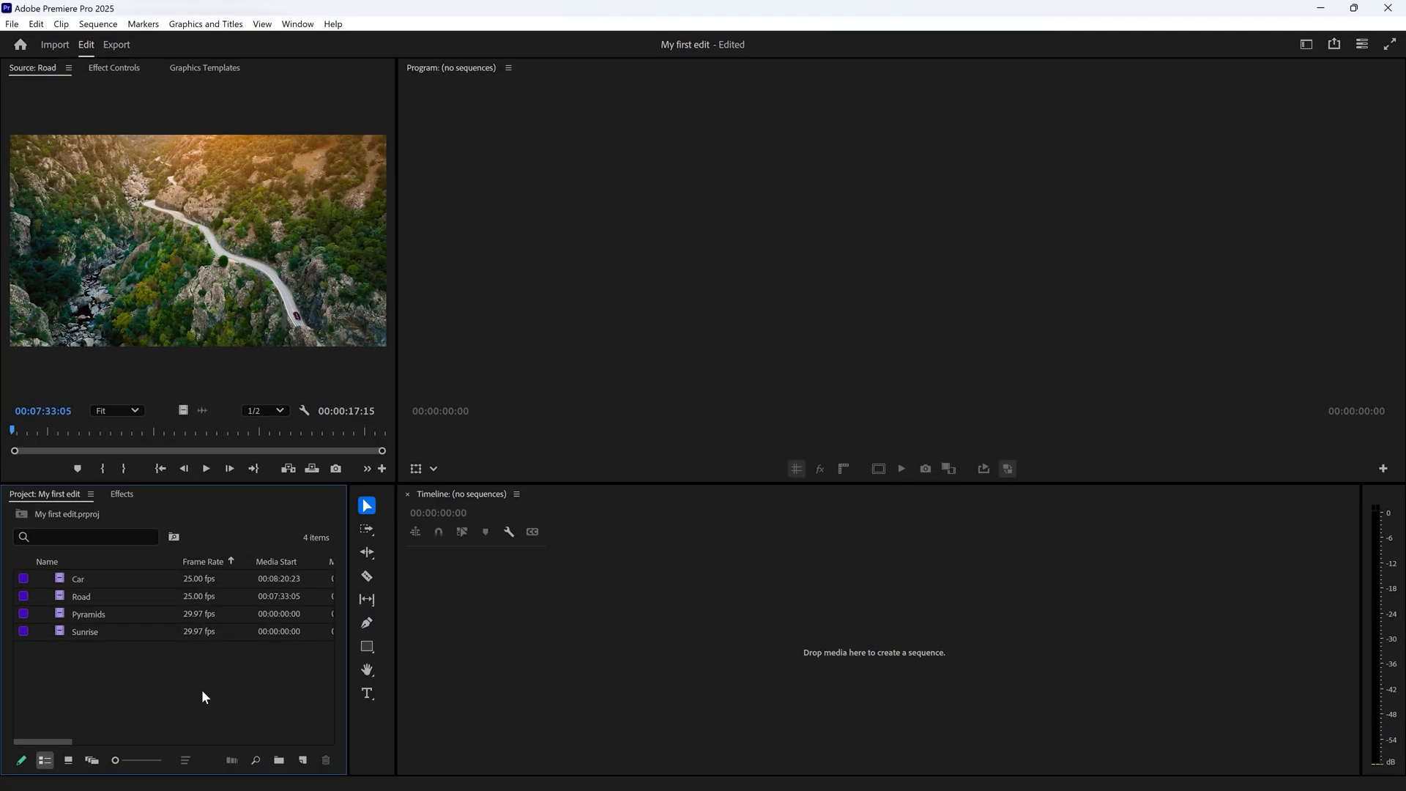
pyautogui.moveTo(137, 670); pyautogui.dragTo(108, 651)
# Step: Create a bin named 'Footage' and move the four clips into it
pyautogui.click(279, 759)
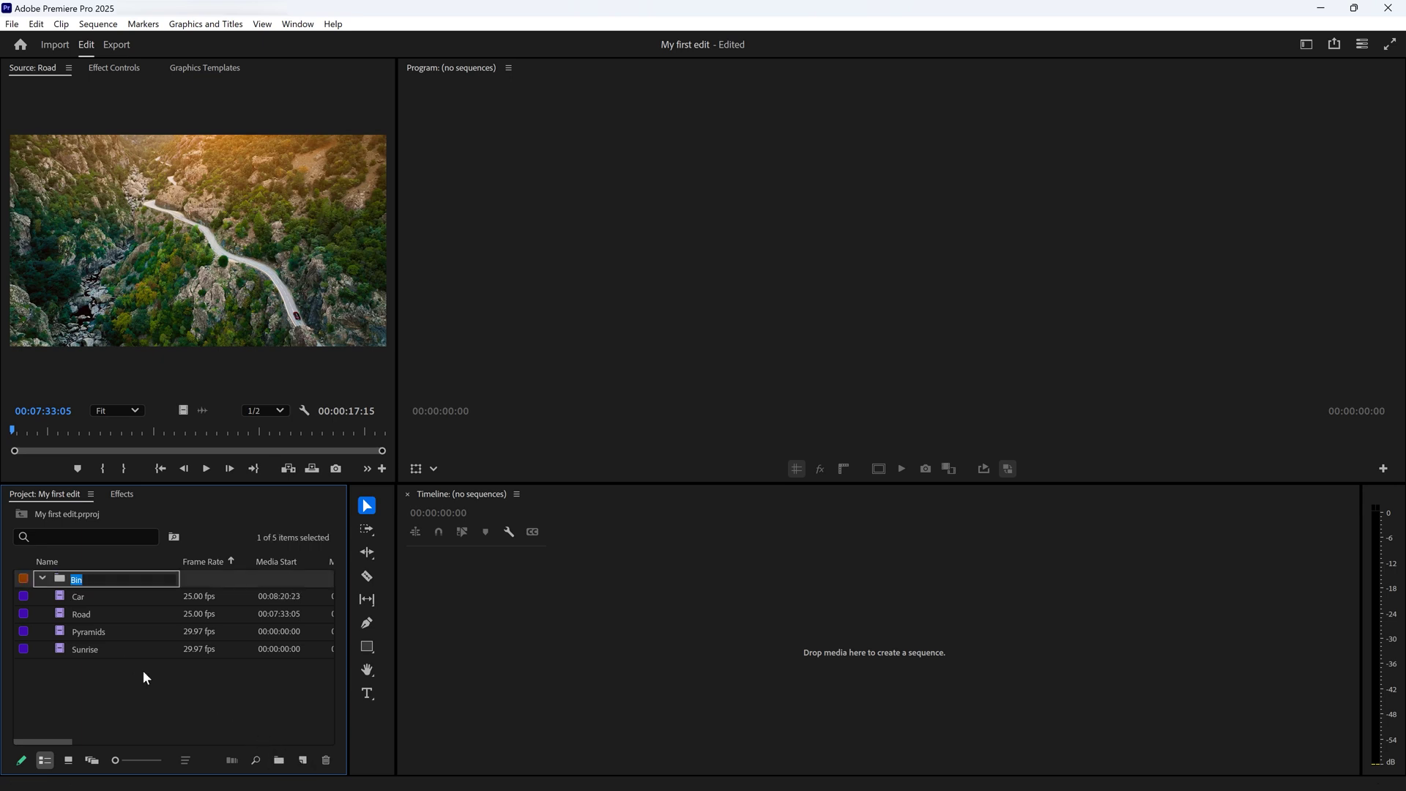
pyautogui.write('Footage')
pyautogui.press('Return')
pyautogui.moveTo(101, 689); pyautogui.dragTo(66, 599)
pyautogui.moveTo(66, 599); pyautogui.dragTo(82, 582)
# Step: Open the Footage bin in its own tab and view its clips as thumbnails
pyautogui.click(40, 579)
pyautogui.click(41, 578)
pyautogui.doubleClick(87, 578)
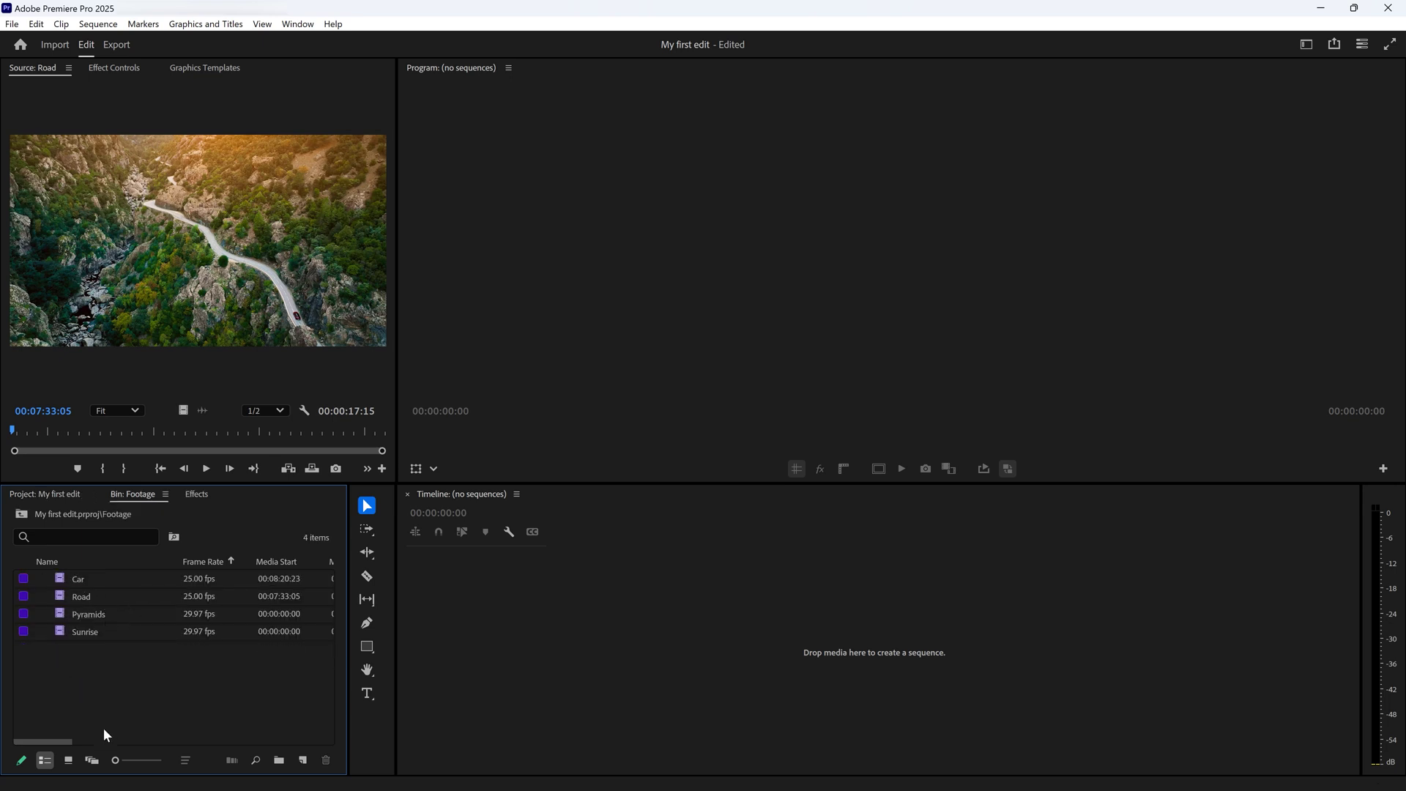
pyautogui.click(68, 760)
pyautogui.click(88, 762)
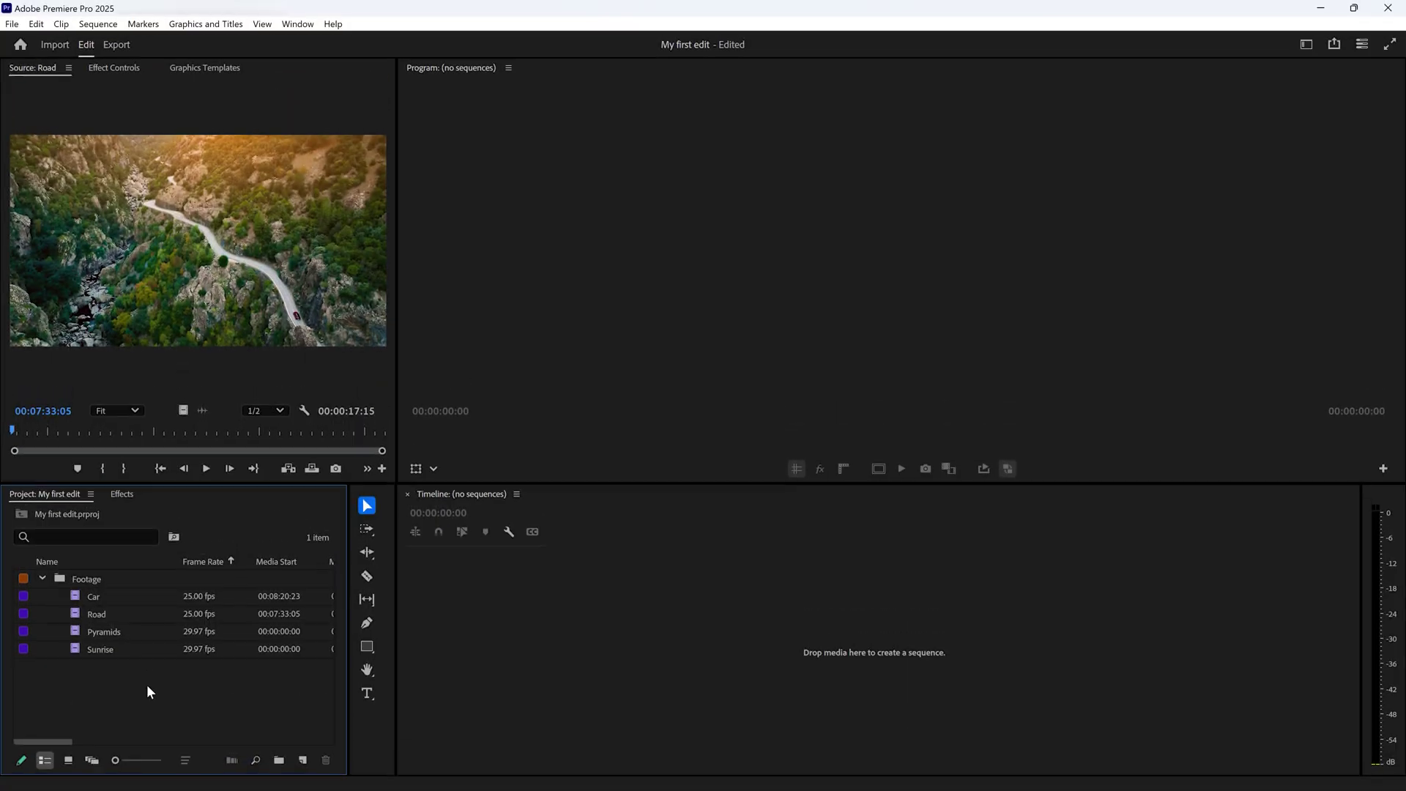
# Step: Drop the Pyramids clip onto the empty timeline to build a Pyramids sequence, then select it on V1
pyautogui.moveTo(124, 629); pyautogui.dragTo(545, 646)
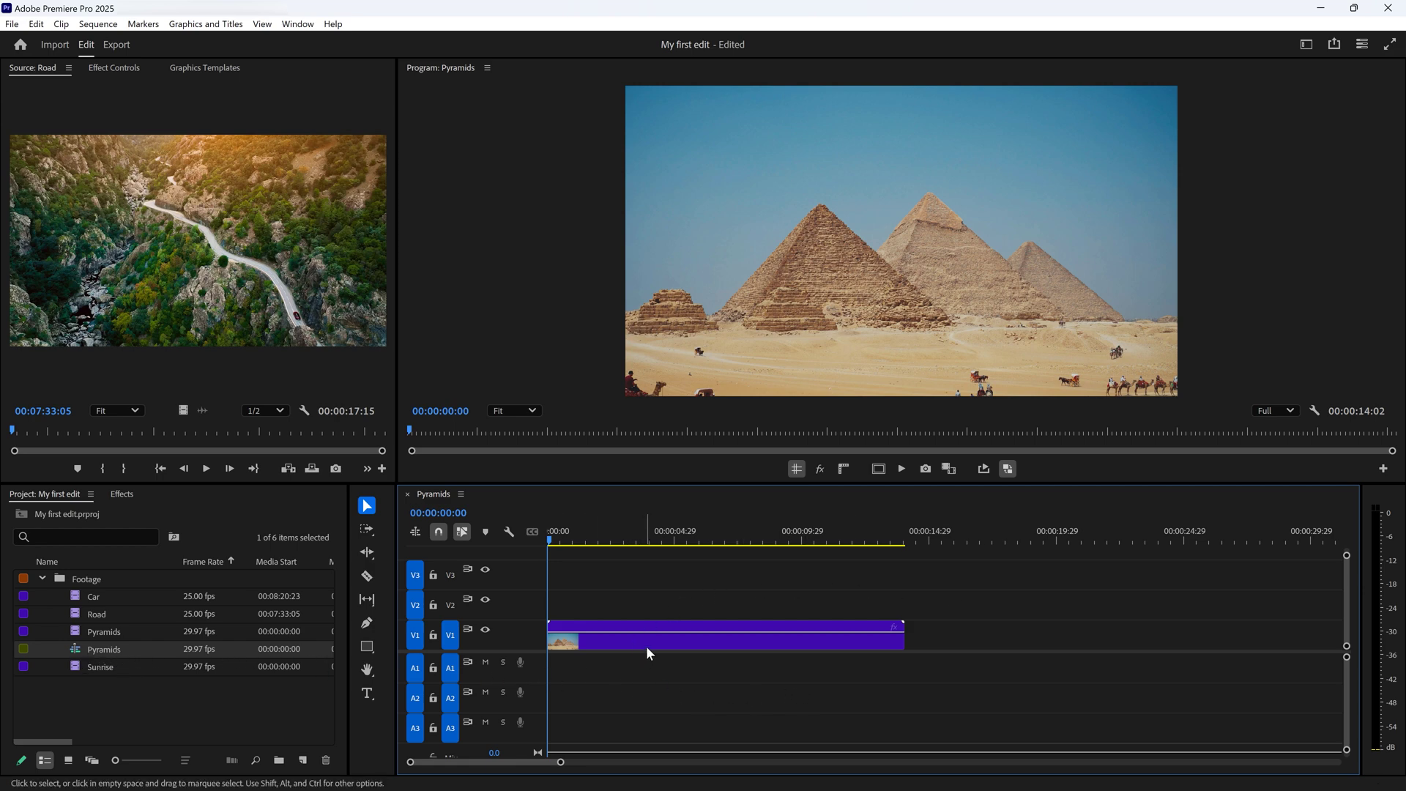
pyautogui.click(670, 650)
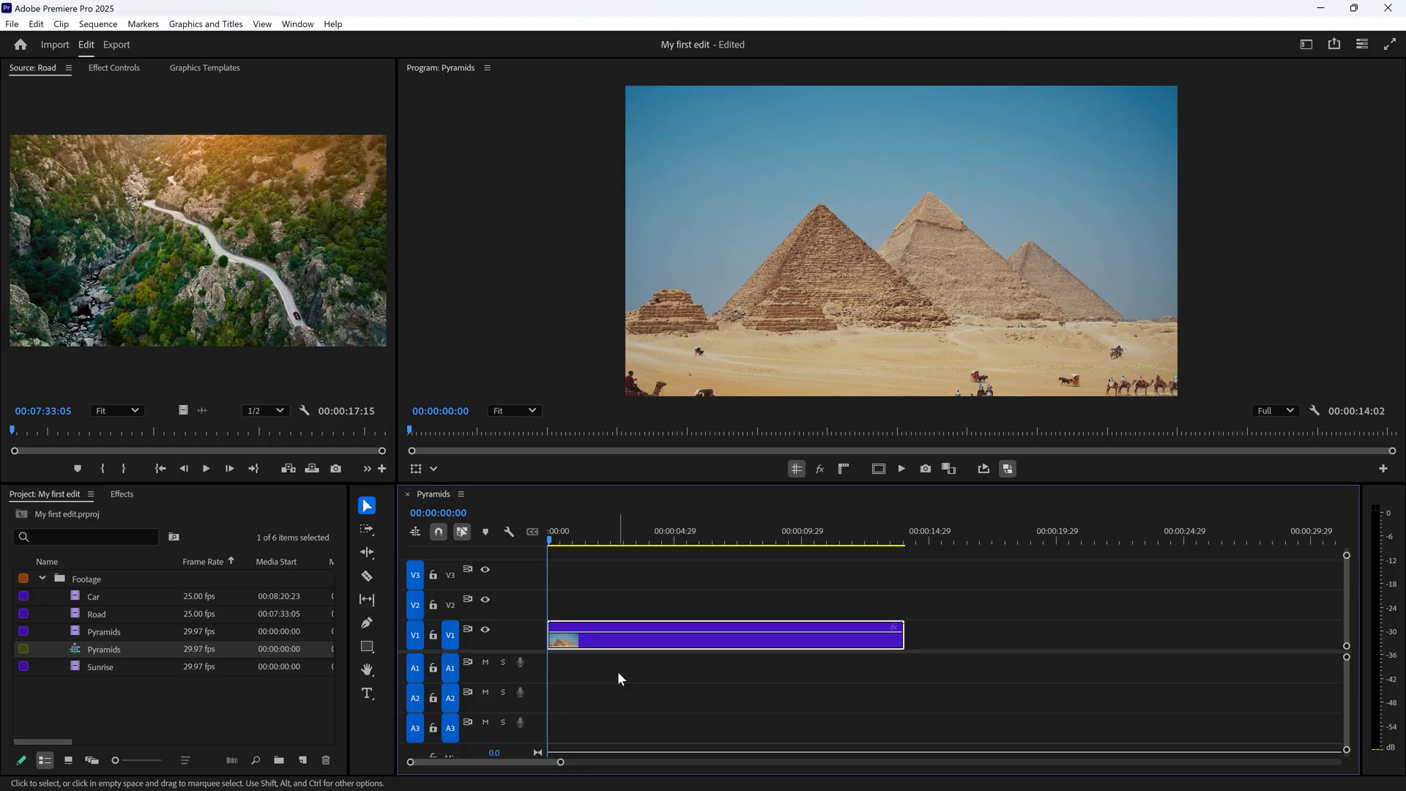
# Step: Create an HD 1080p sequence with a 30.00 fps timebase, named 'My Edit'
pyautogui.click(303, 760)
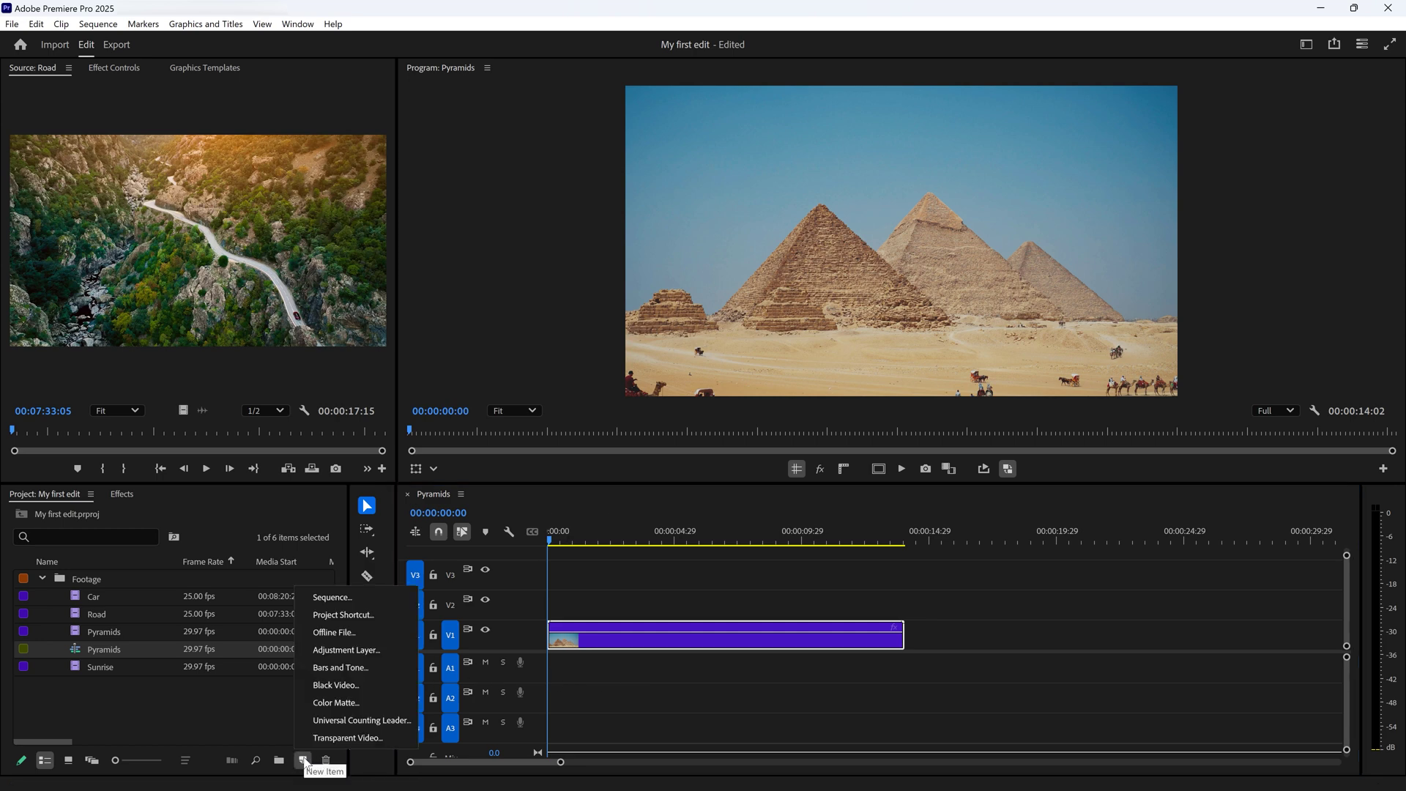
pyautogui.click(328, 597)
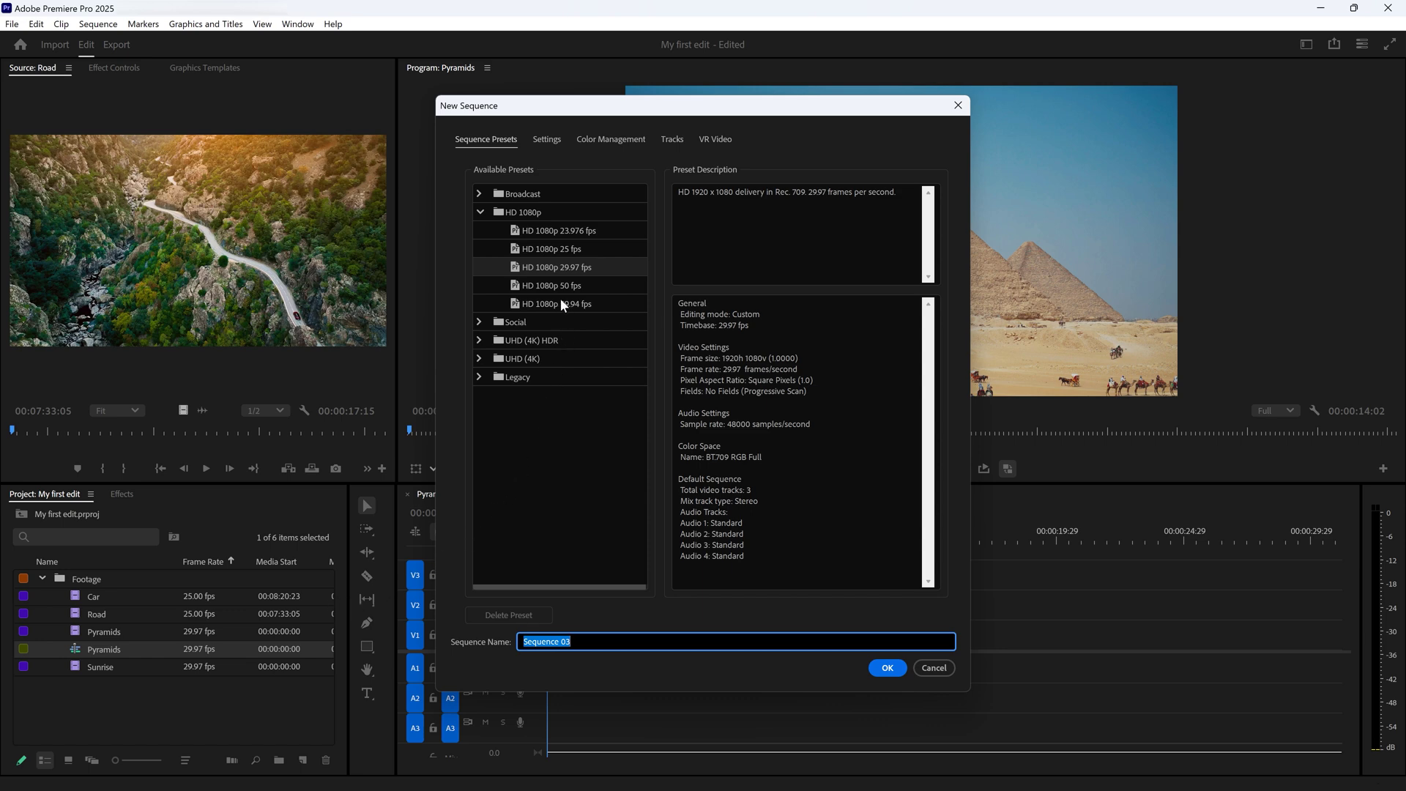
pyautogui.click(562, 268)
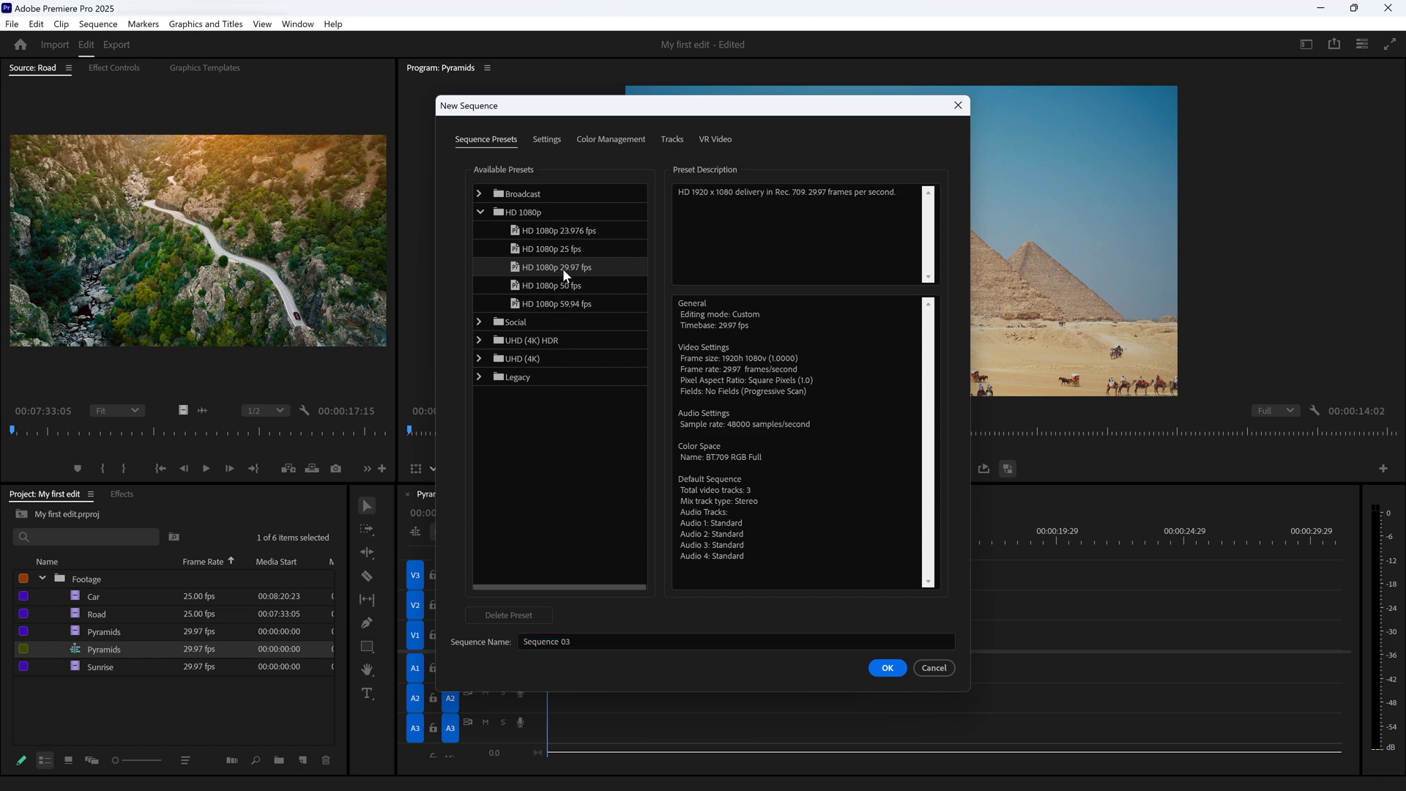
pyautogui.click(557, 139)
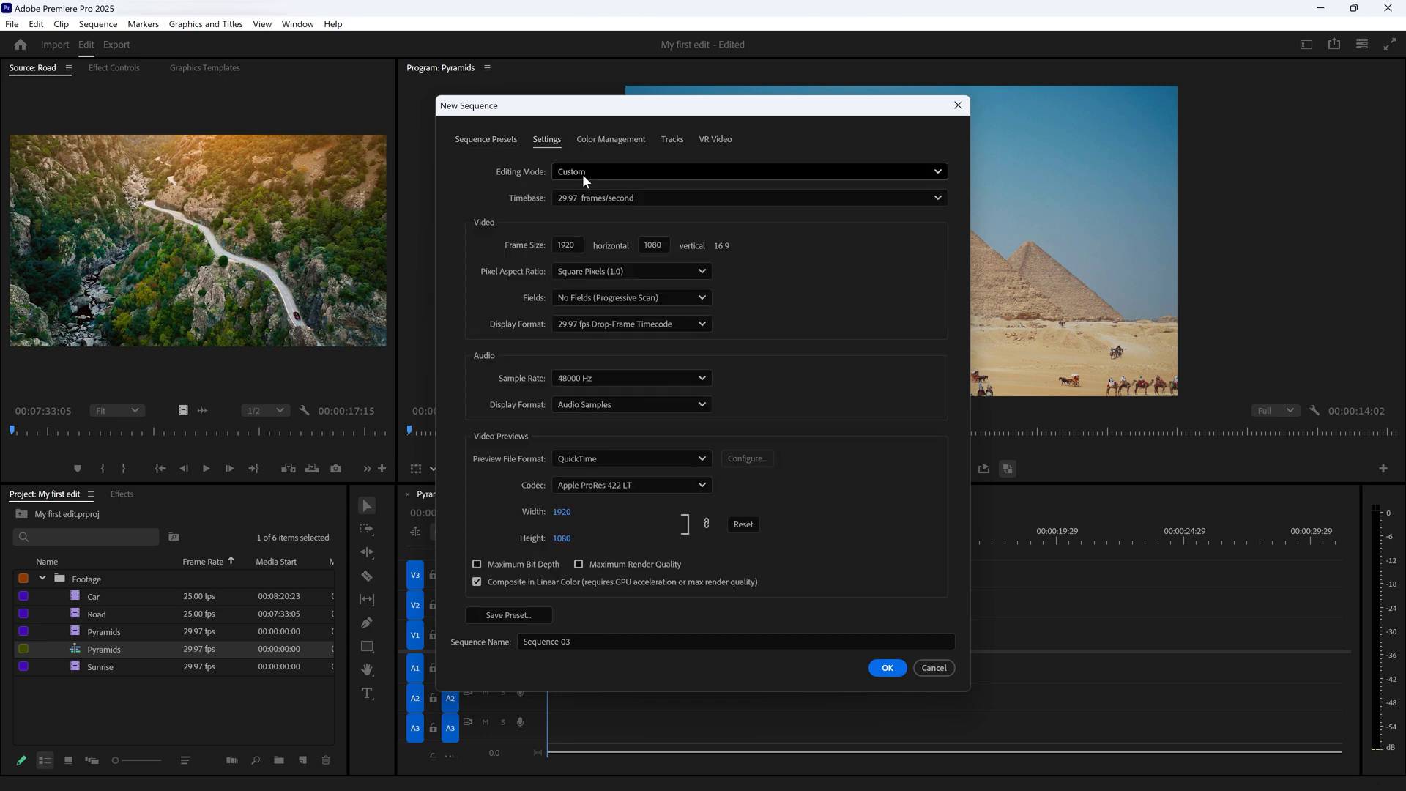
pyautogui.click(595, 196)
pyautogui.click(602, 361)
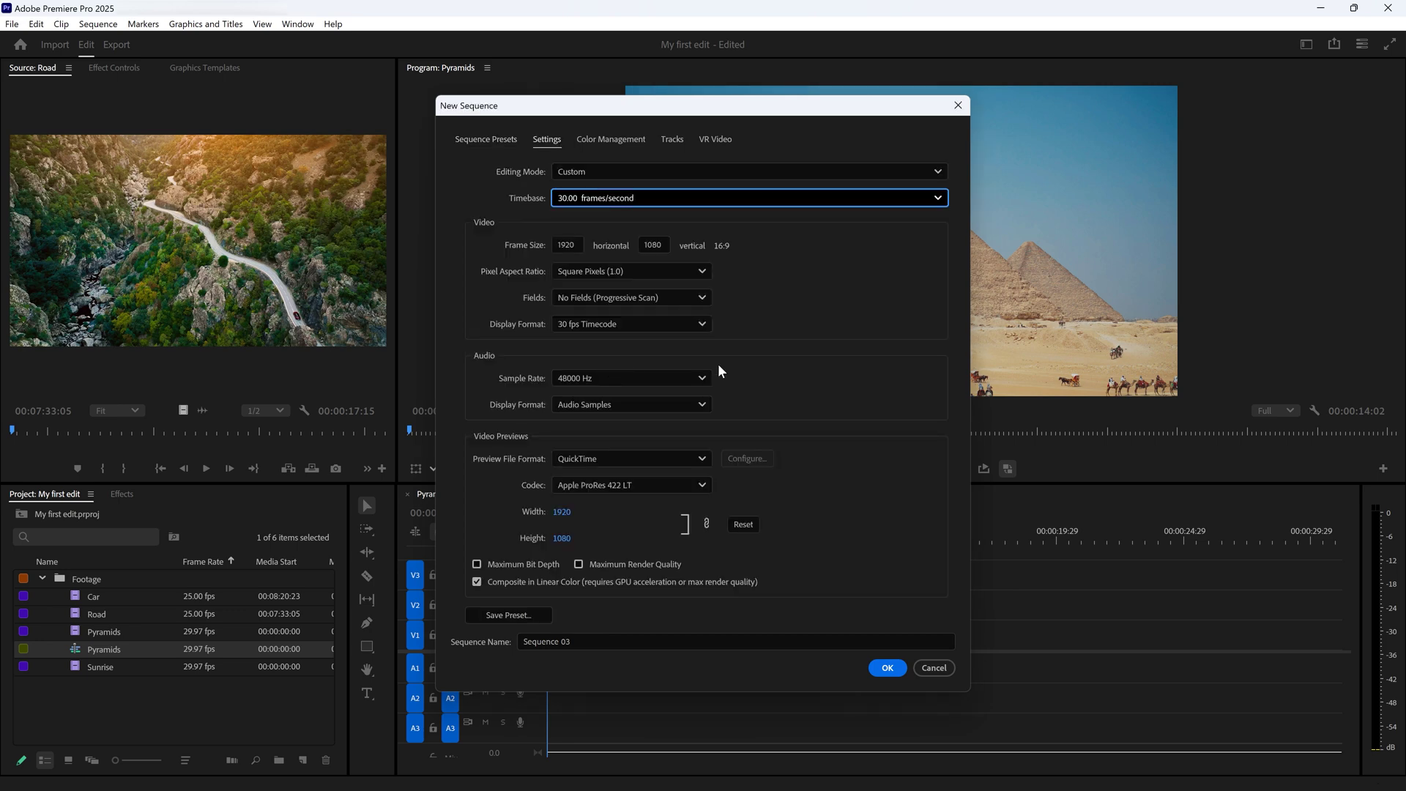
pyautogui.click(757, 634)
pyautogui.press('BackSpace')
pyautogui.press('BackSpace')
pyautogui.press('BackSpace')
pyautogui.press('BackSpace')
pyautogui.press('BackSpace')
pyautogui.press('BackSpace')
pyautogui.press('BackSpace')
pyautogui.press('BackSpace')
pyautogui.press('BackSpace')
pyautogui.press('BackSpace')
pyautogui.press('BackSpace')
pyautogui.write('My Edit')
pyautogui.click(886, 668)
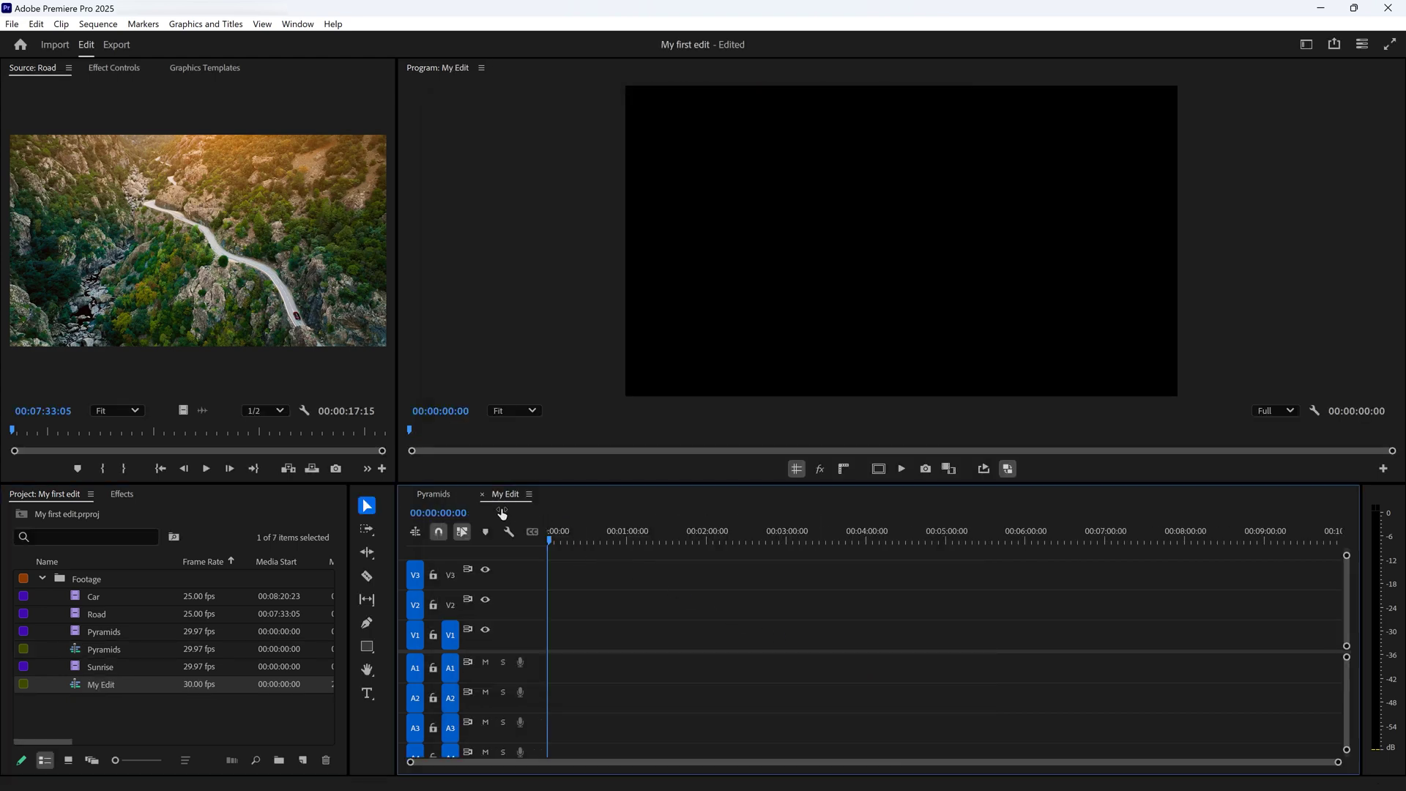
# Step: Delete the Pyramids sequence and place the Road clip at the start of My Edit's V1
pyautogui.click(424, 494)
pyautogui.click(132, 651)
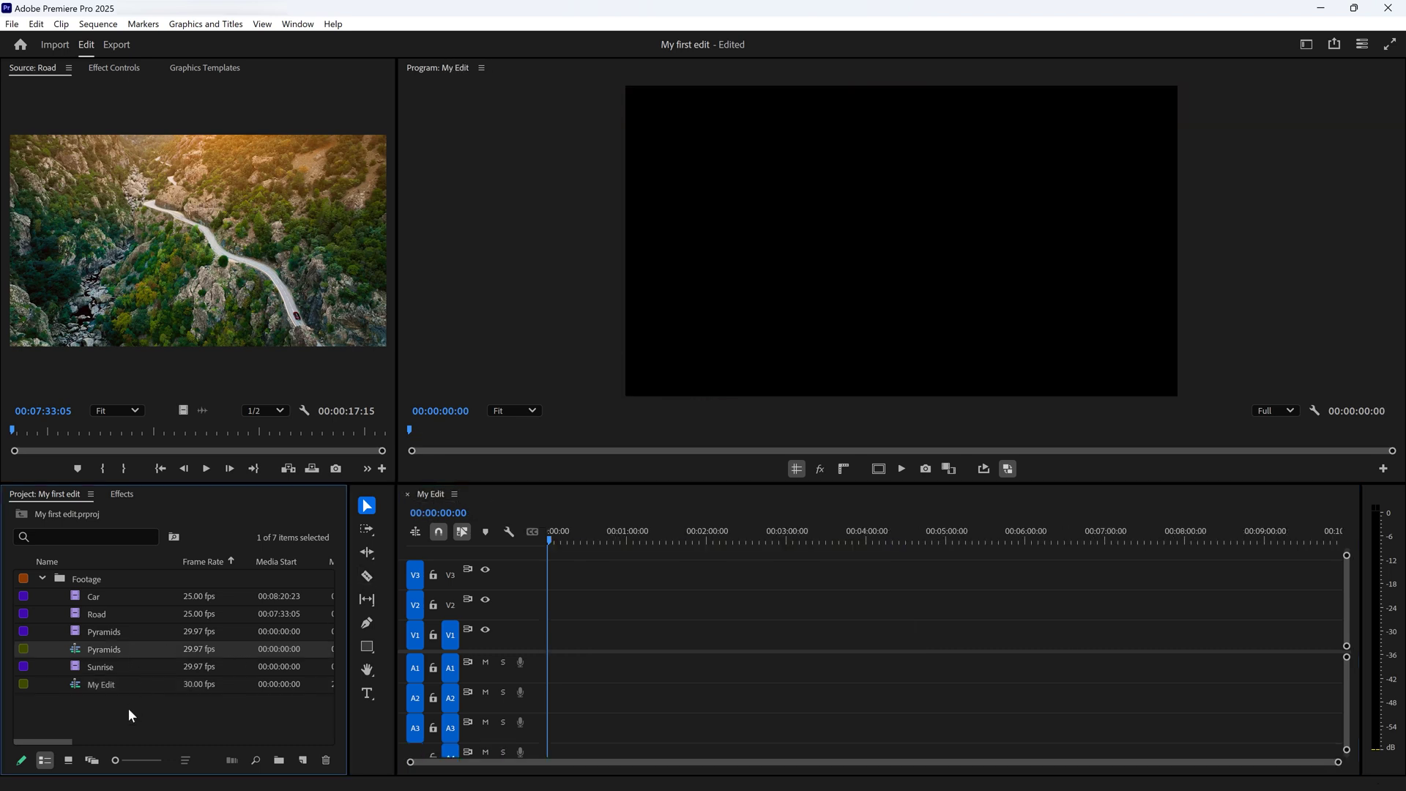
pyautogui.press('Delete')
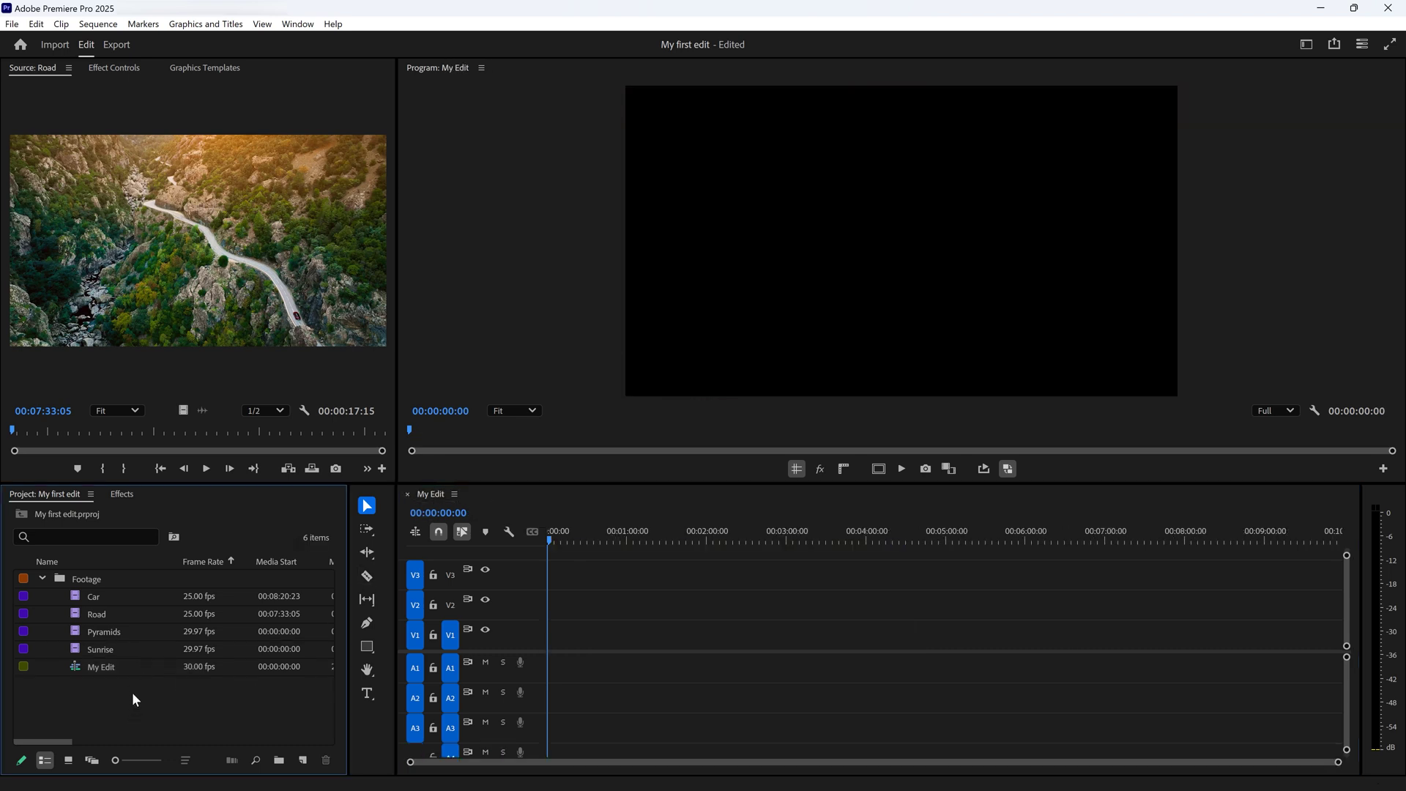
pyautogui.moveTo(113, 614); pyautogui.dragTo(552, 637)
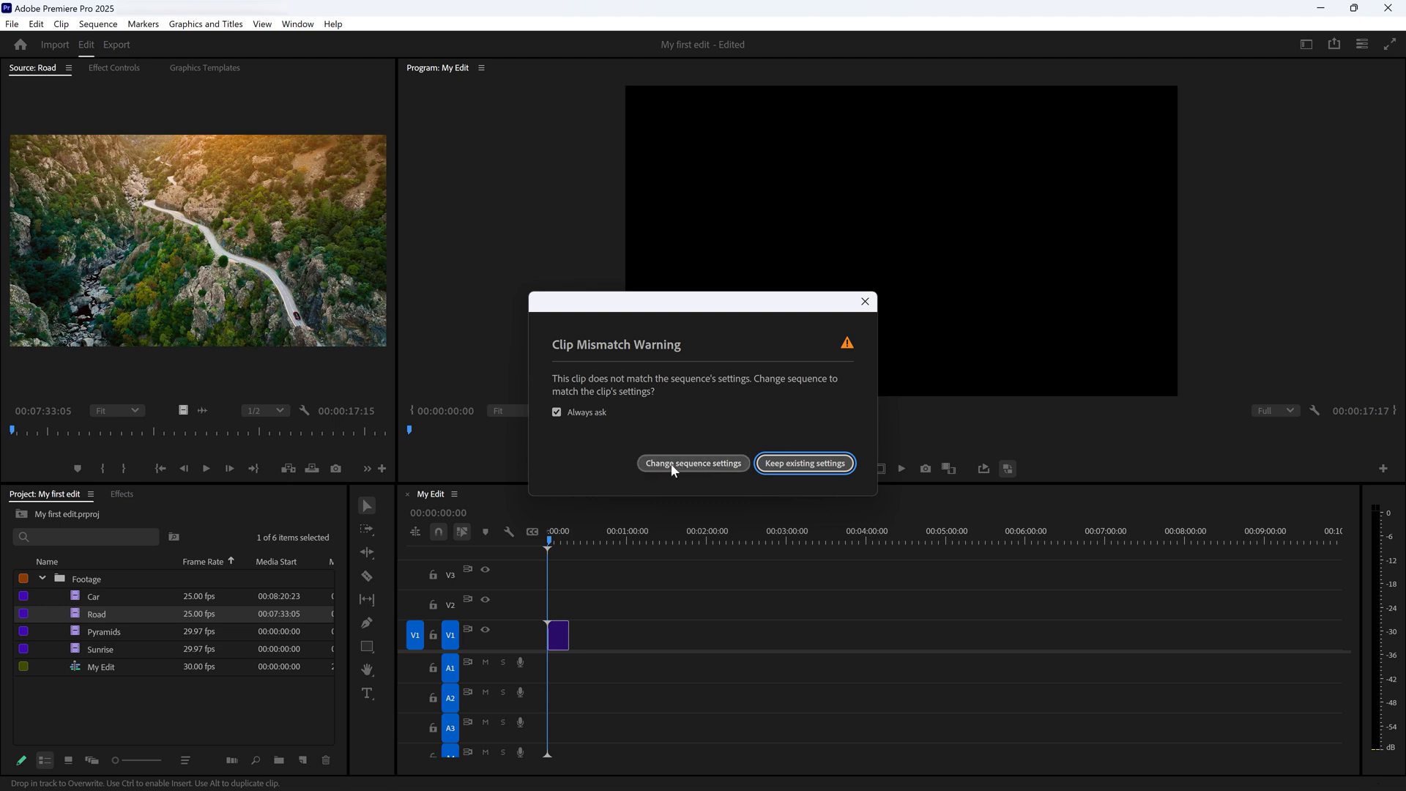
pyautogui.click(812, 466)
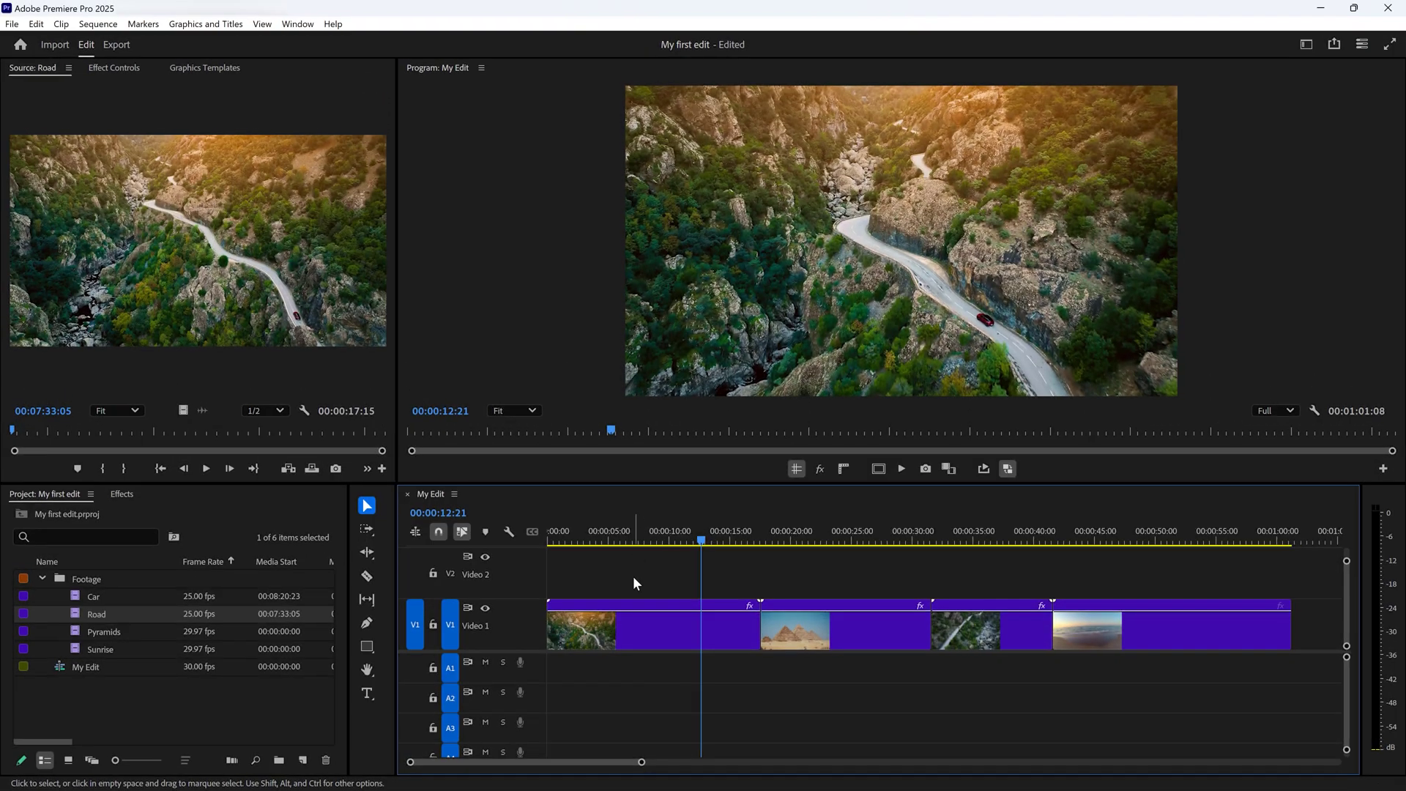
# Step: Play My Edit to the pyramids shot and preview the Road, Sunrise and Pyramids clips
pyautogui.press('space')
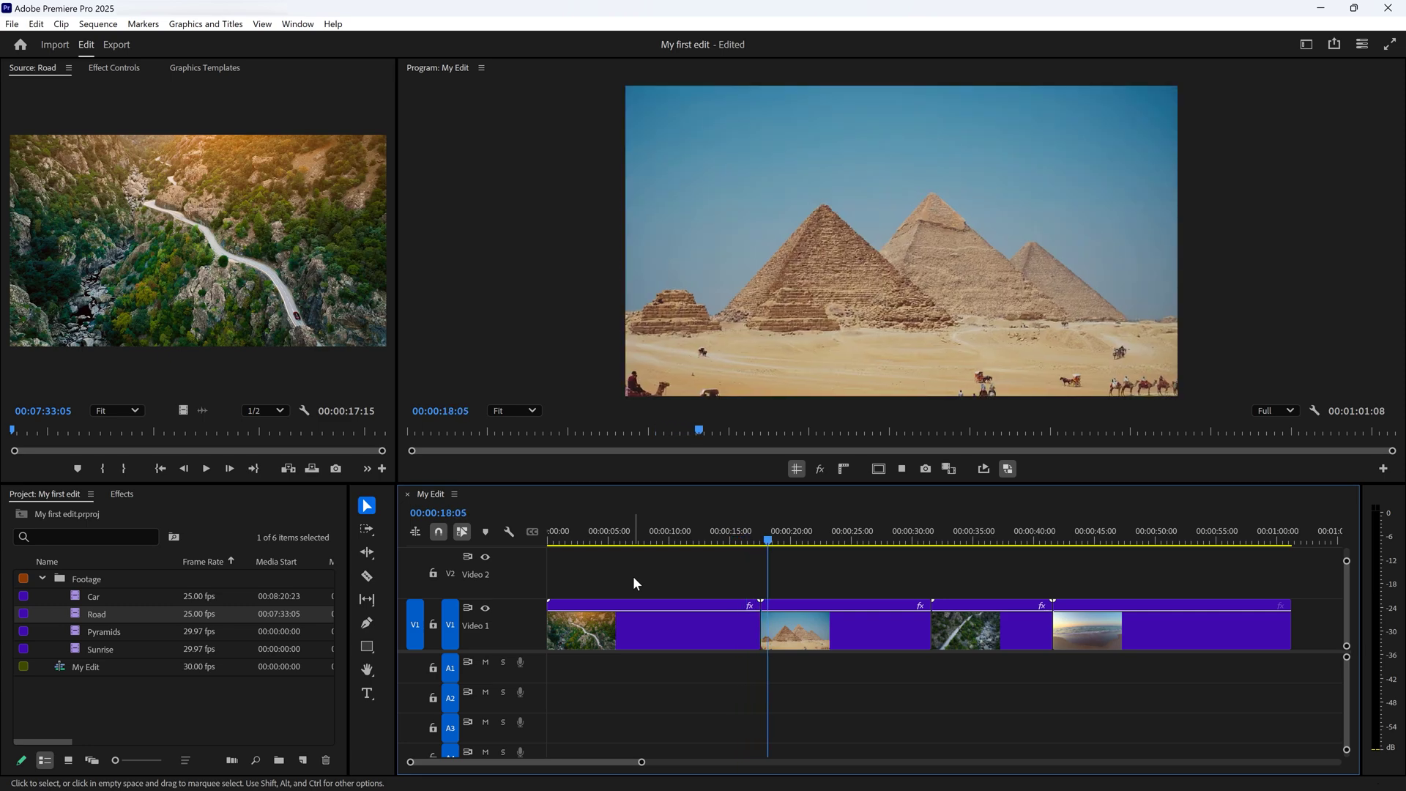
pyautogui.press('space')
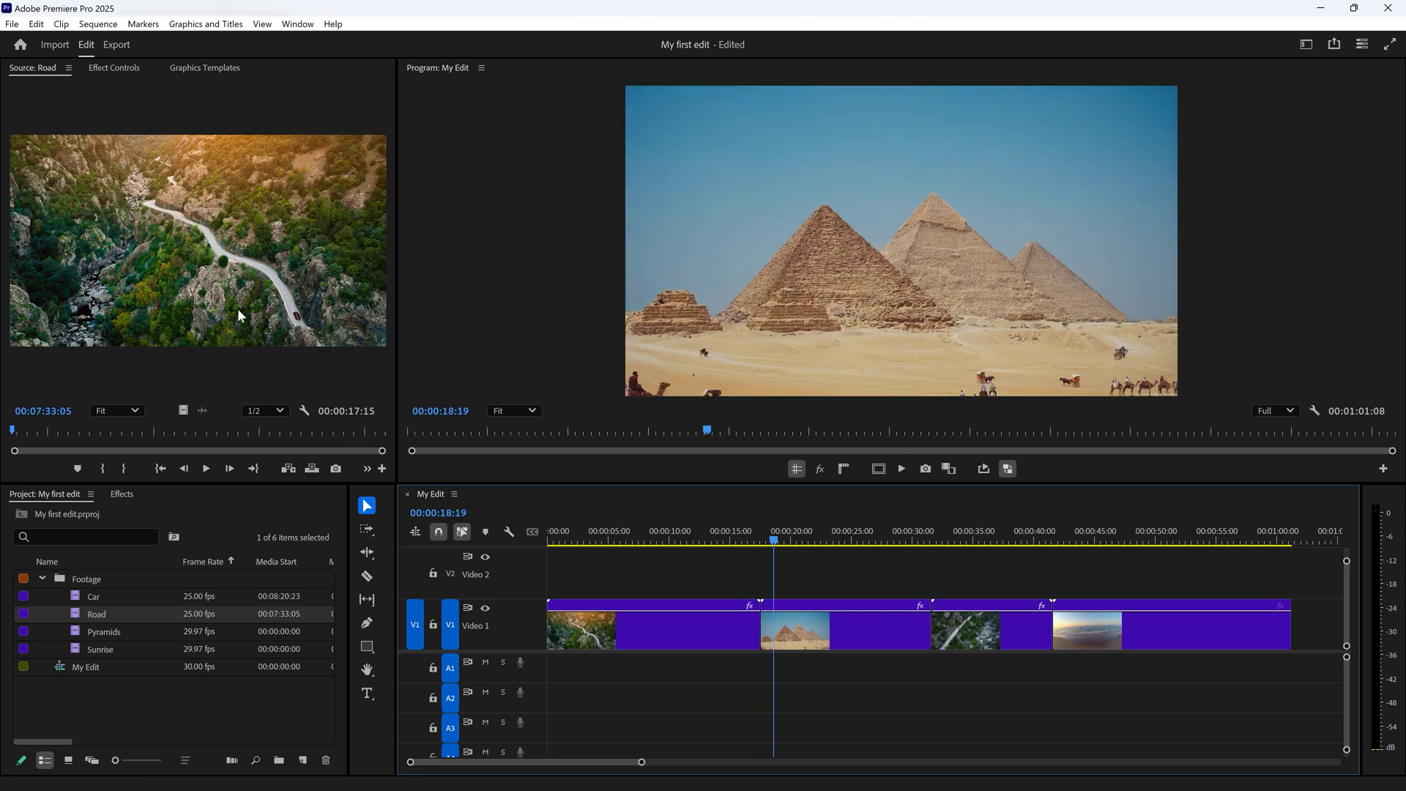
pyautogui.moveTo(36, 432); pyautogui.dragTo(98, 438)
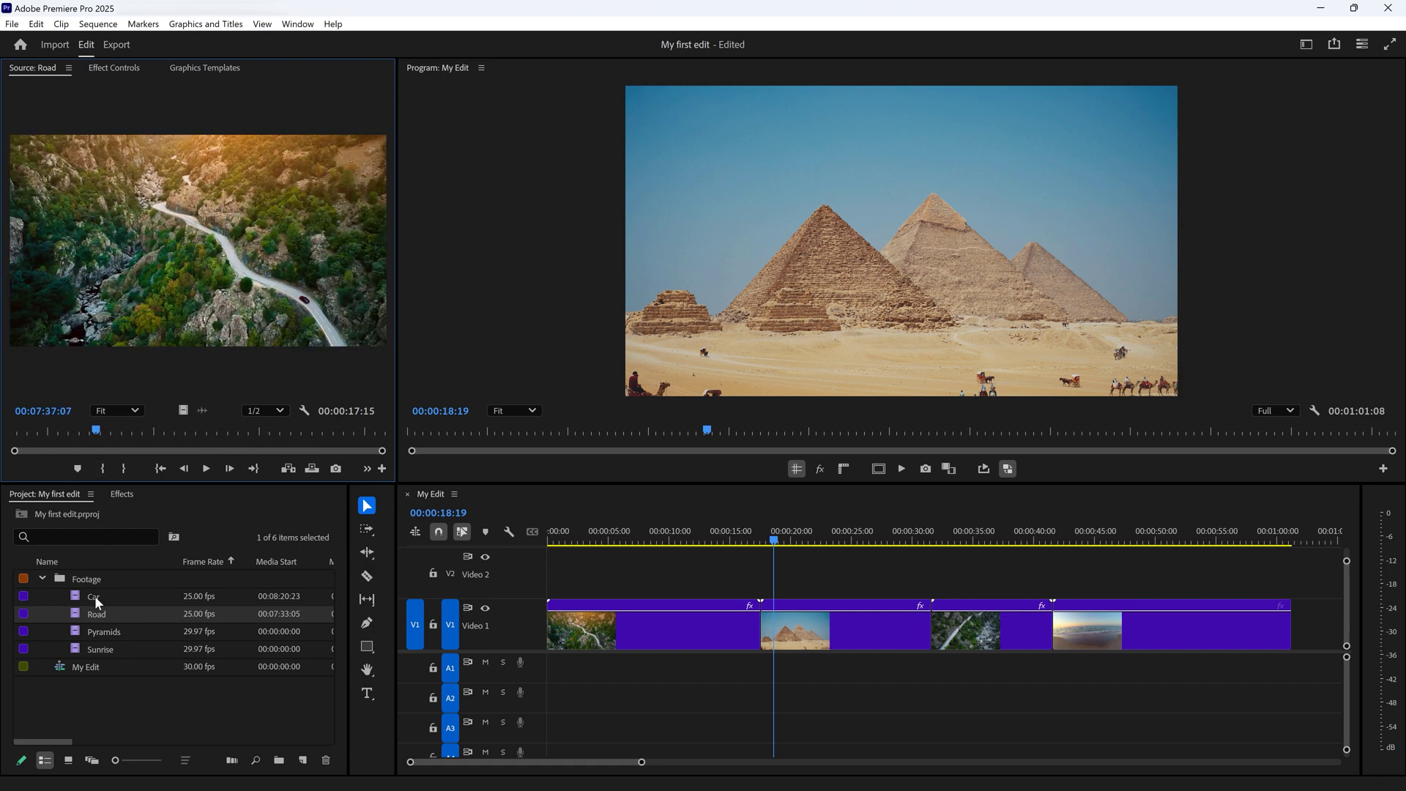
pyautogui.click(111, 622)
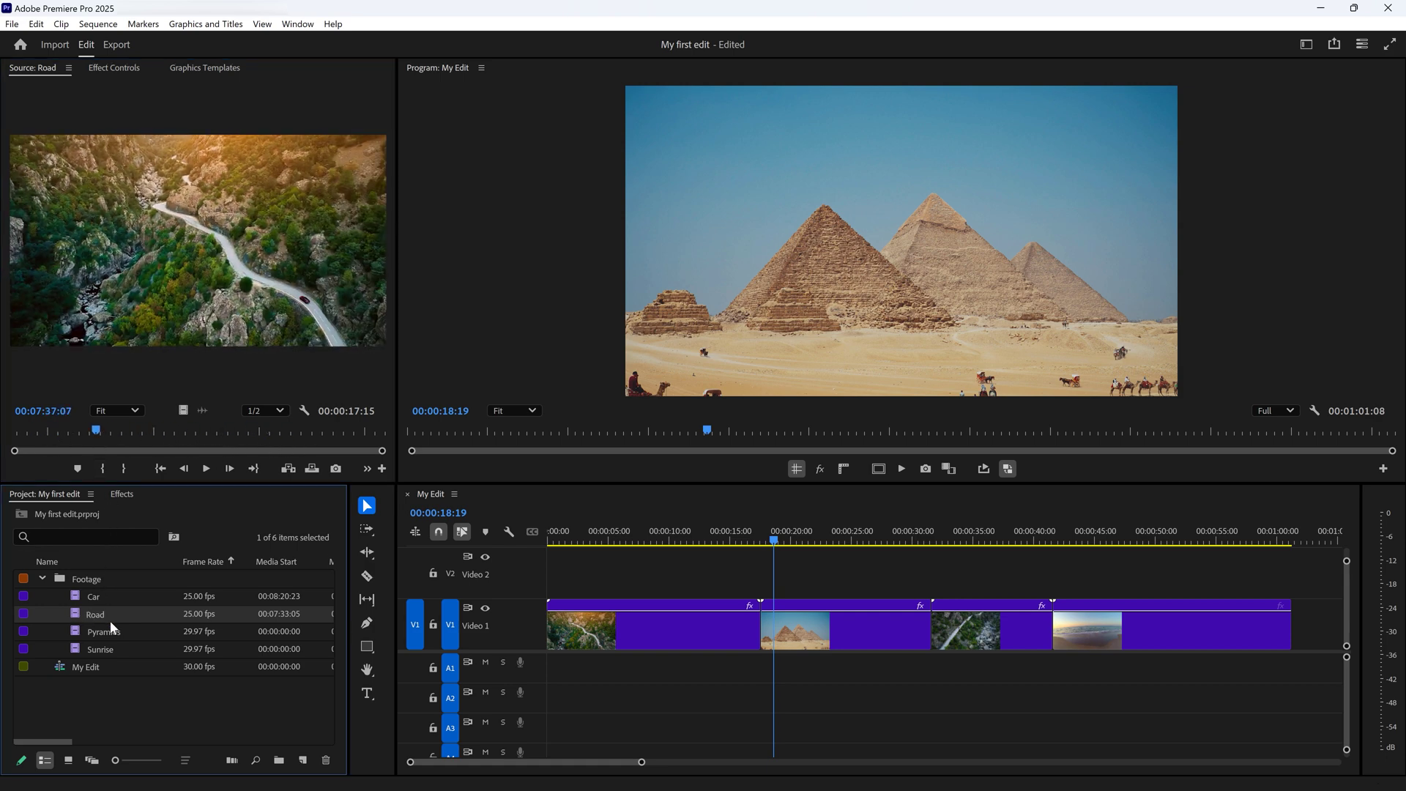
pyautogui.doubleClick(77, 649)
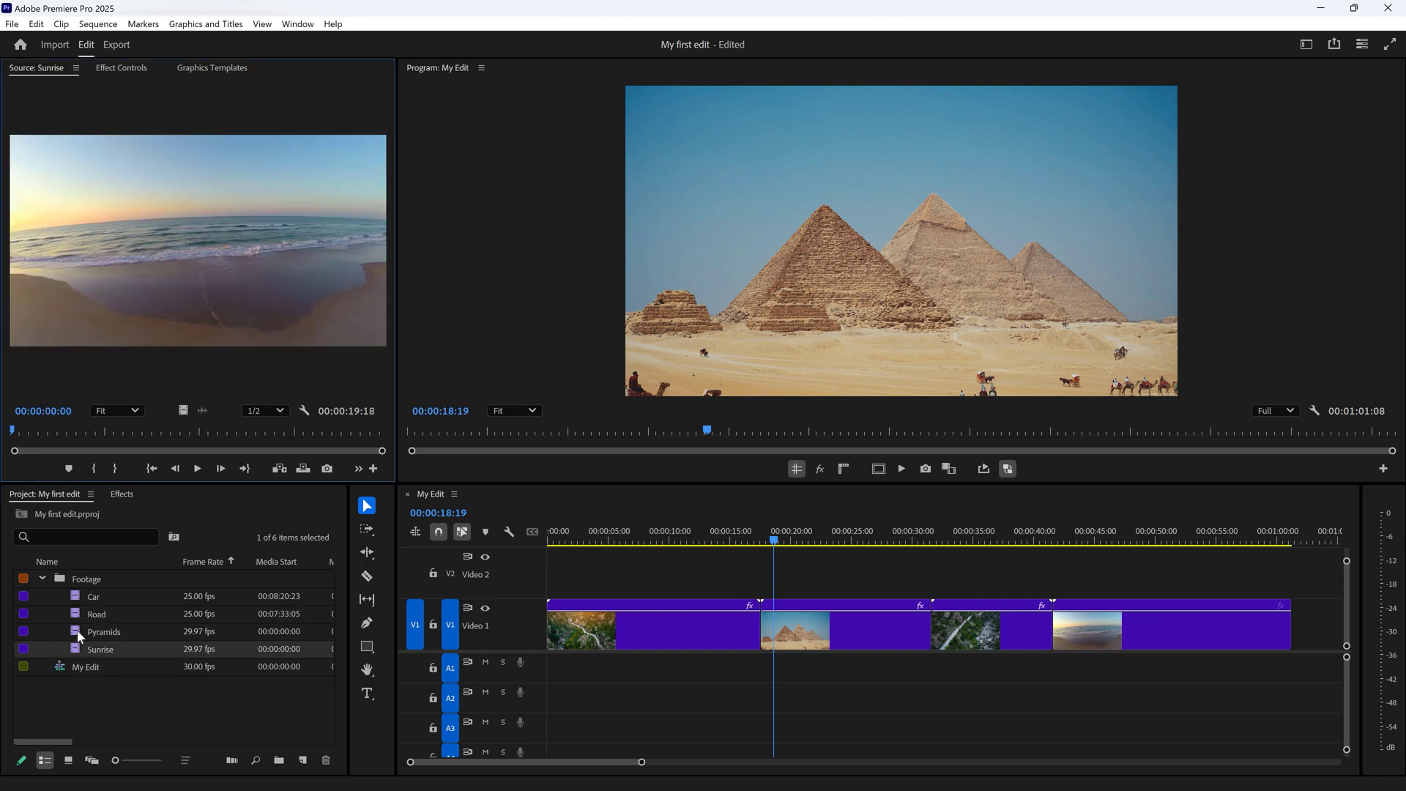
pyautogui.doubleClick(78, 631)
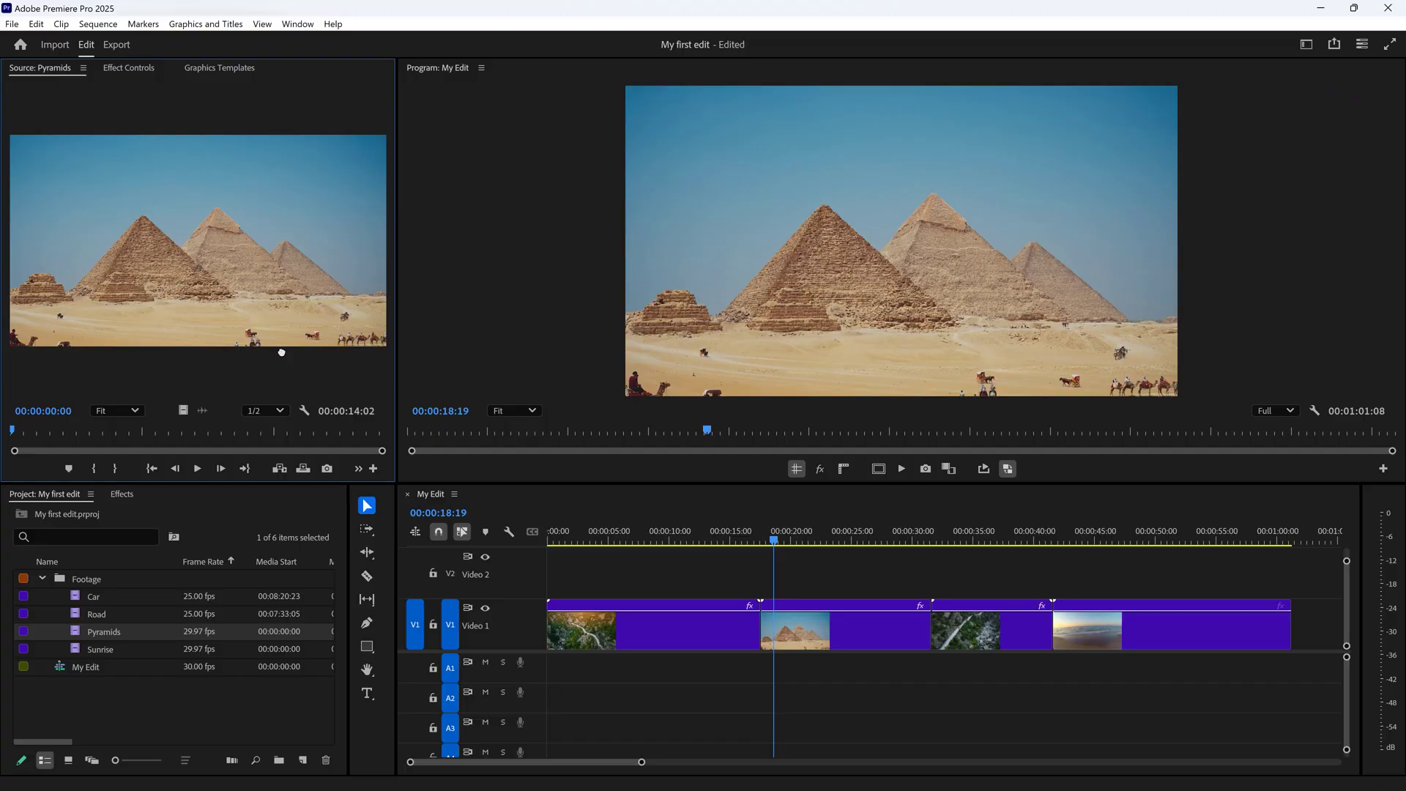
# Step: Delete the Pyramids clips on Video 1 and Video 2, leaving a gap
pyautogui.moveTo(291, 364); pyautogui.dragTo(758, 575)
pyautogui.moveTo(807, 701); pyautogui.dragTo(862, 579)
pyautogui.press('Delete')
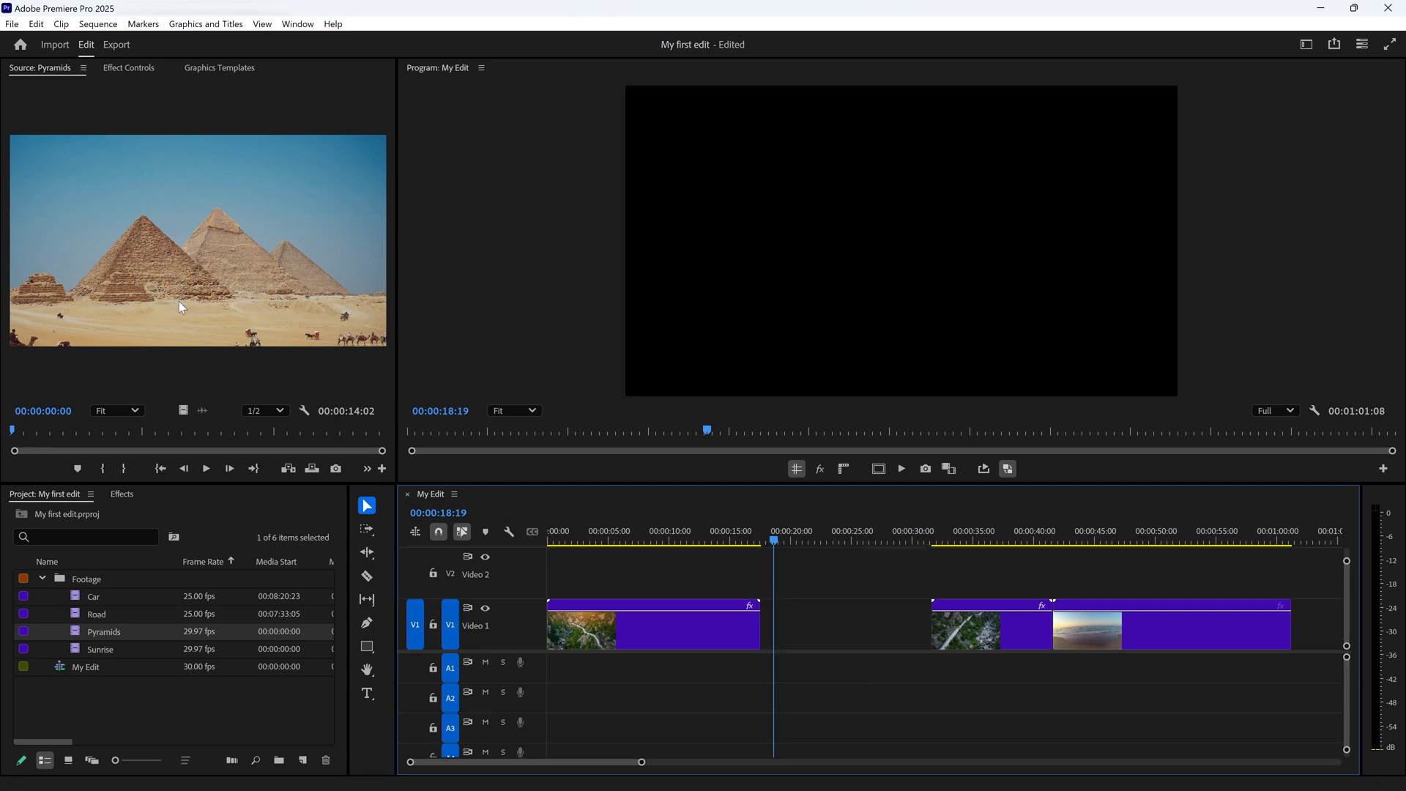
# Step: Mark In and Out points on the Pyramids footage and drop that portion into the gap
pyautogui.moveTo(19, 427); pyautogui.dragTo(105, 429)
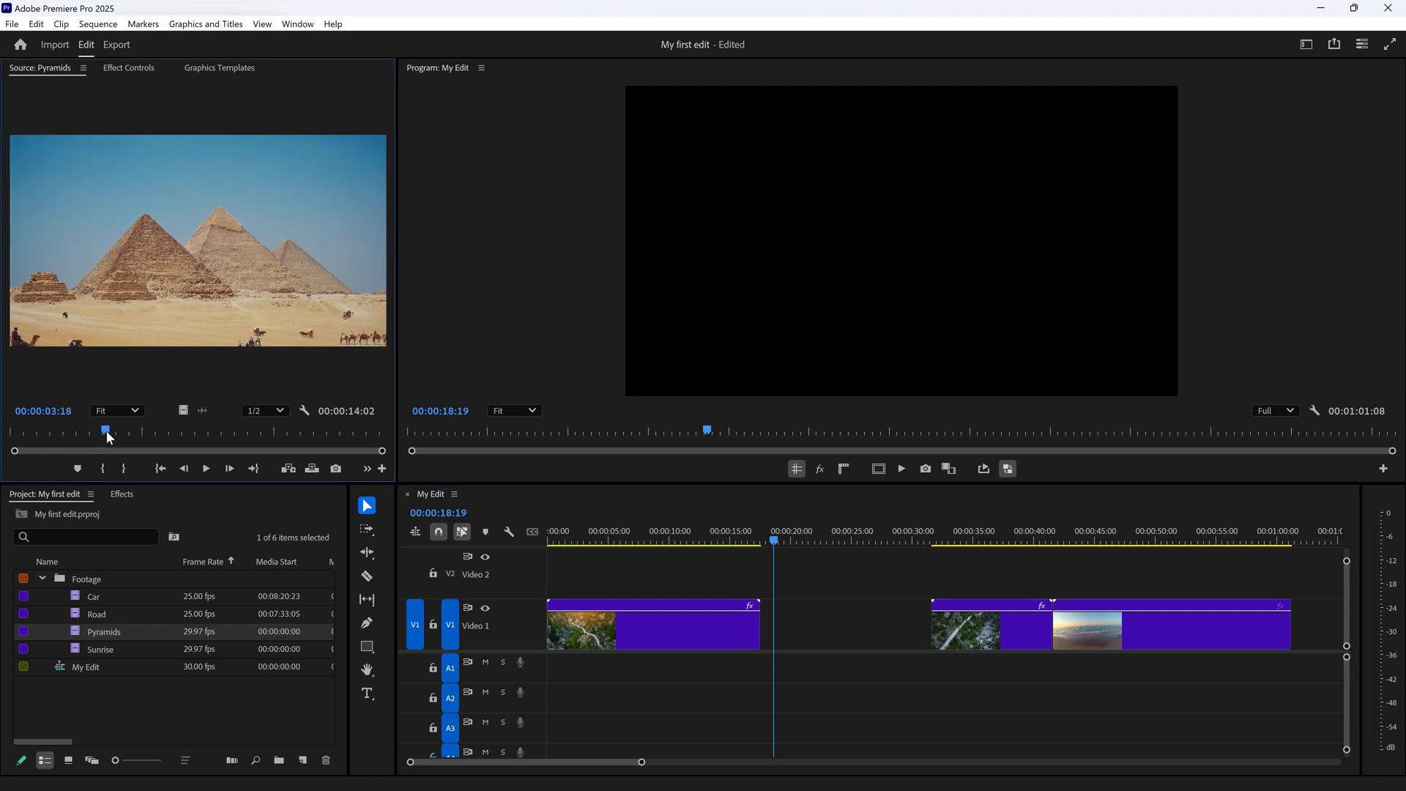
pyautogui.press('i')
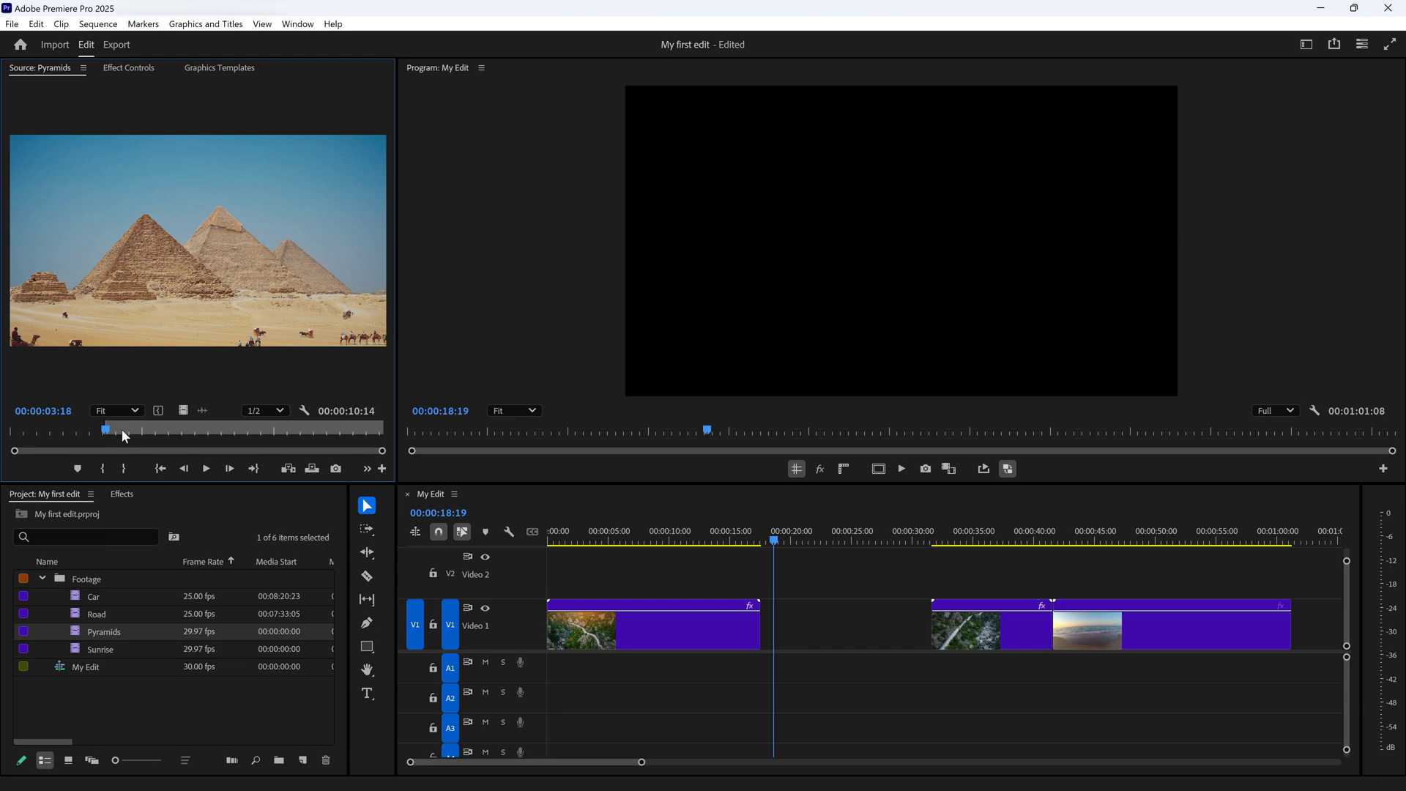
pyautogui.moveTo(109, 427); pyautogui.dragTo(245, 426)
pyautogui.press('o')
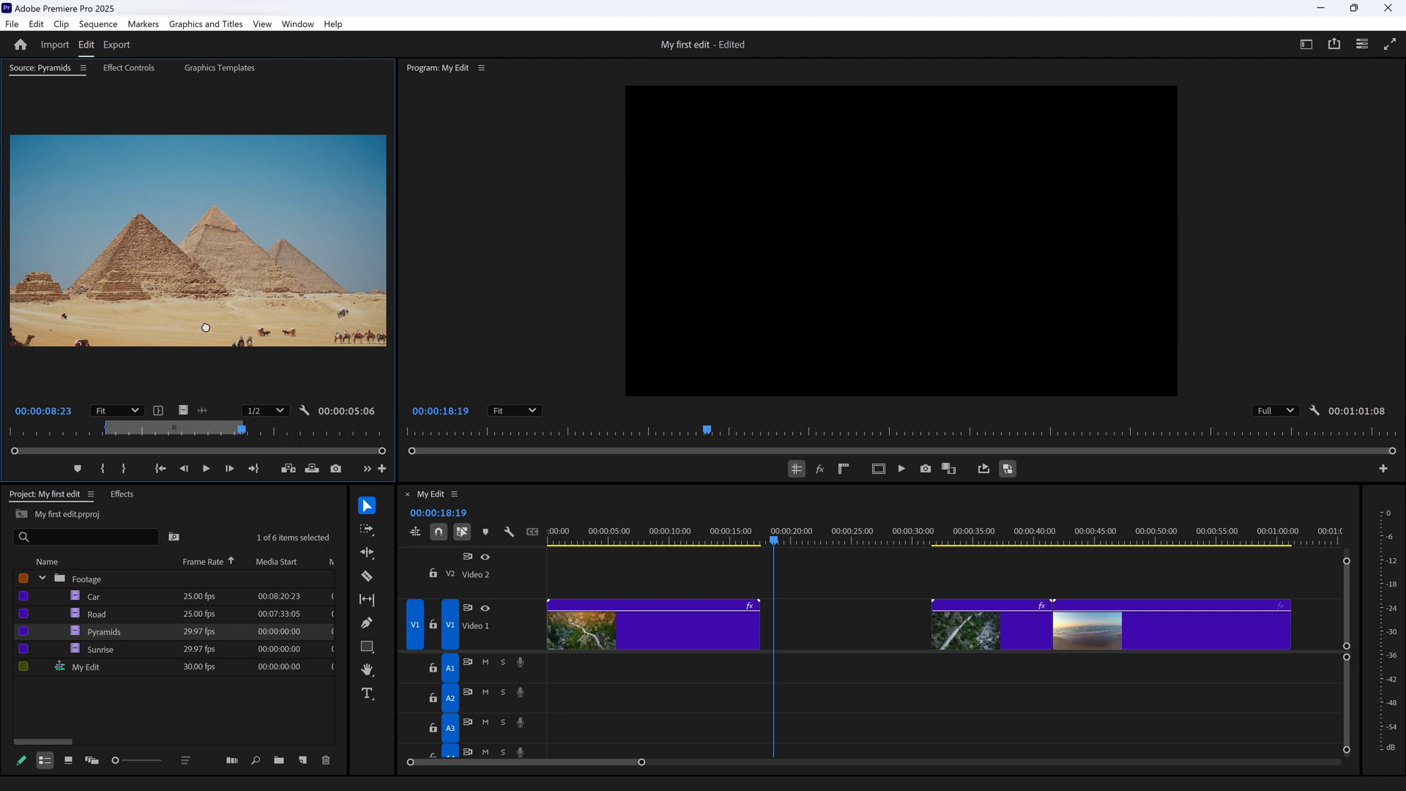
pyautogui.moveTo(250, 338); pyautogui.dragTo(802, 564)
pyautogui.press('=')
pyautogui.press('=')
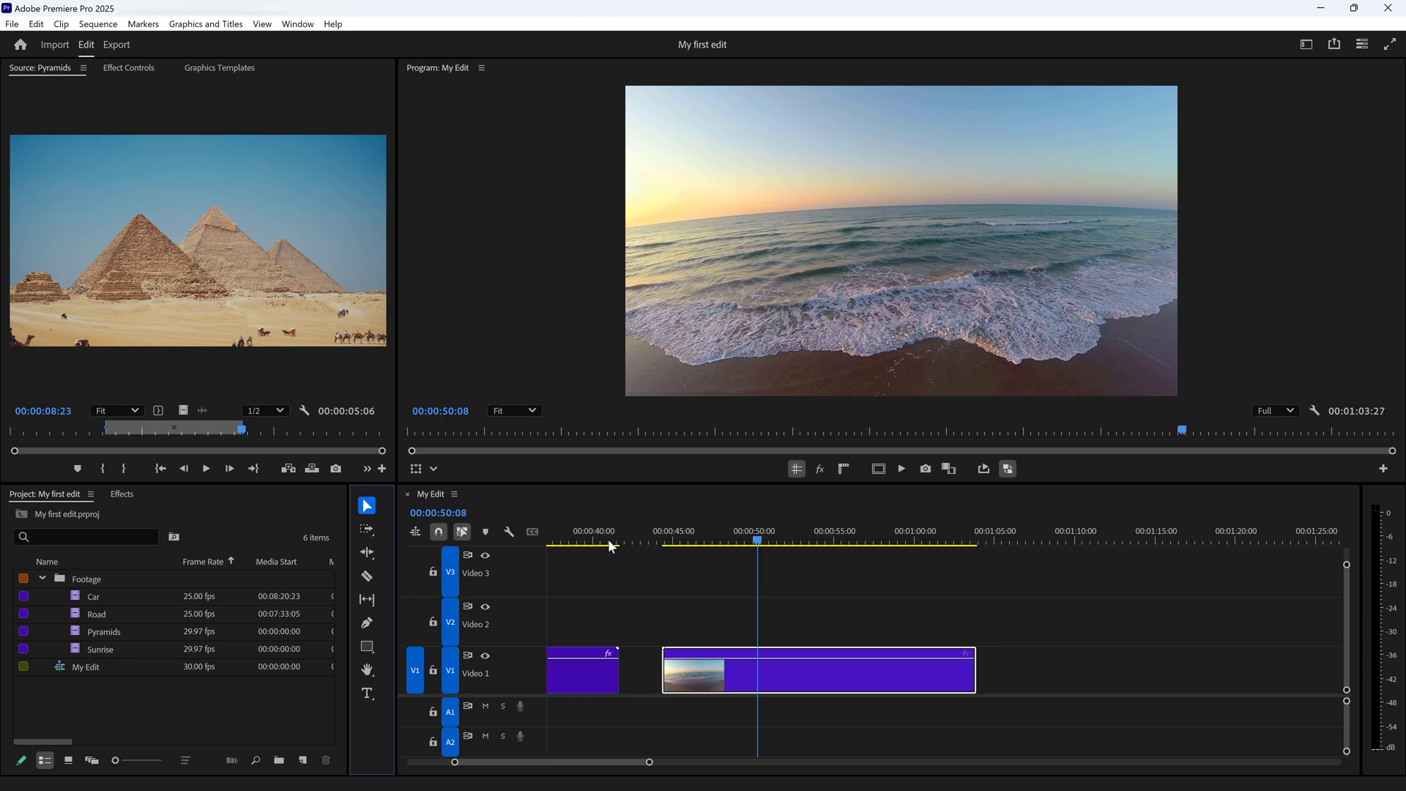
# Step: Trim the Sunrise clip by 15 frames at the start and about 3 seconds at the end
pyautogui.moveTo(771, 686)
pyautogui.mouseDown()
pyautogui.moveTo(936, 686)
pyautogui.moveTo(792, 686)
pyautogui.mouseUp()
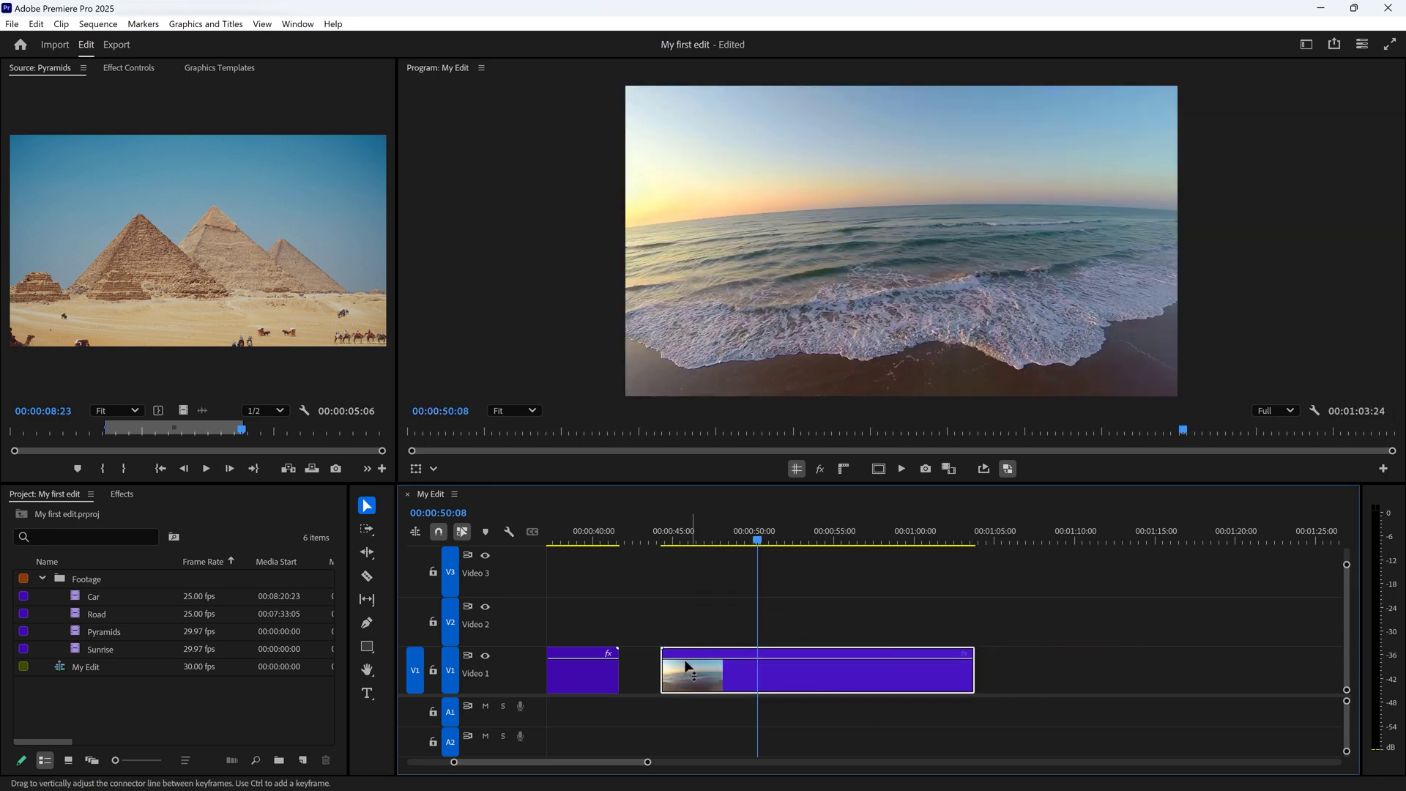
pyautogui.moveTo(665, 670); pyautogui.dragTo(701, 671)
pyautogui.moveTo(972, 672); pyautogui.dragTo(846, 684)
# Step: Move the road clip up onto Video 2 and make the tracks taller
pyautogui.moveTo(596, 683); pyautogui.dragTo(869, 621)
pyautogui.keyDown('alt'); pyautogui.scroll(3, 689, 621); pyautogui.keyUp('alt')
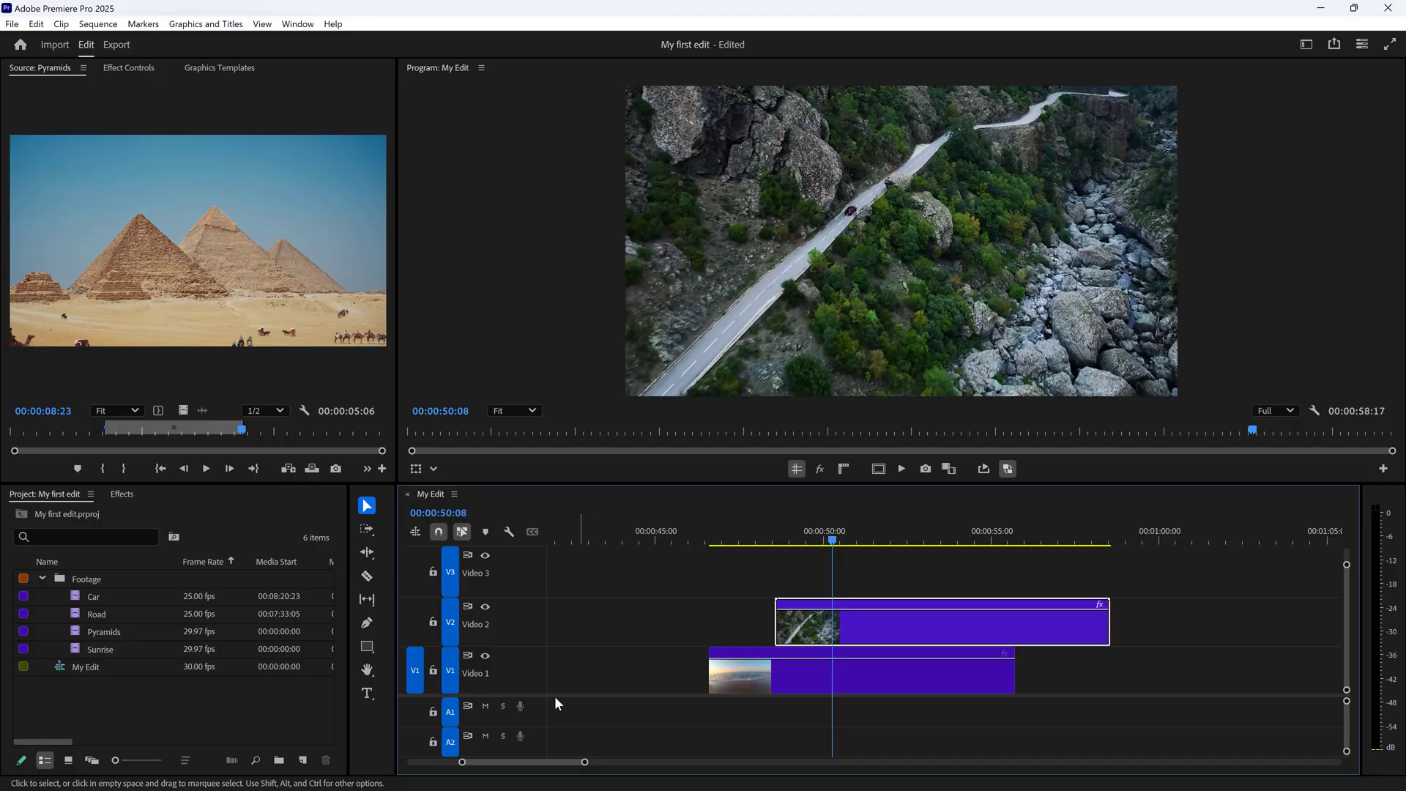
pyautogui.moveTo(542, 695); pyautogui.dragTo(529, 568)
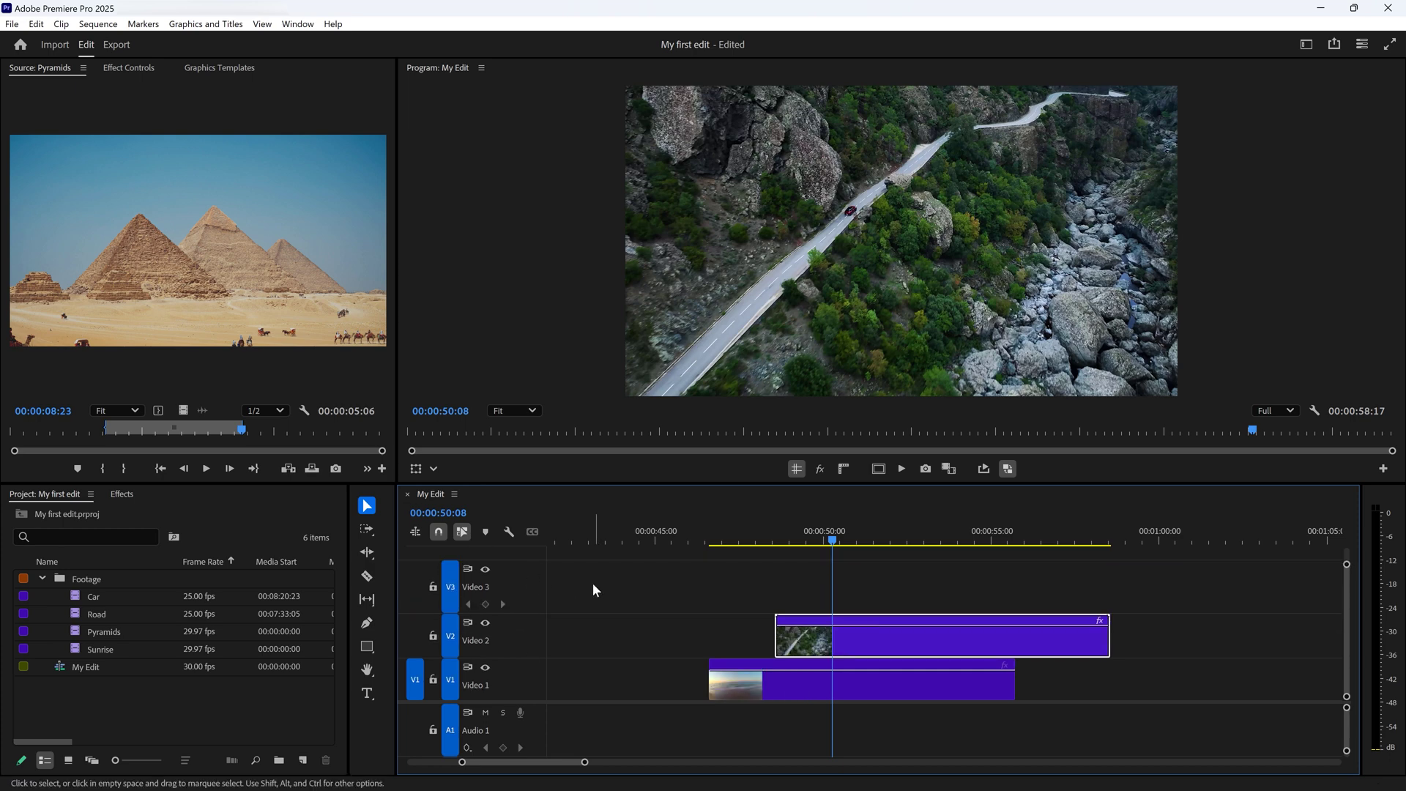
# Step: Split the Video 2 road clip with the Razor tool and Ctrl+K at 00:00:50:01, spacing the pieces apart
pyautogui.click(369, 576)
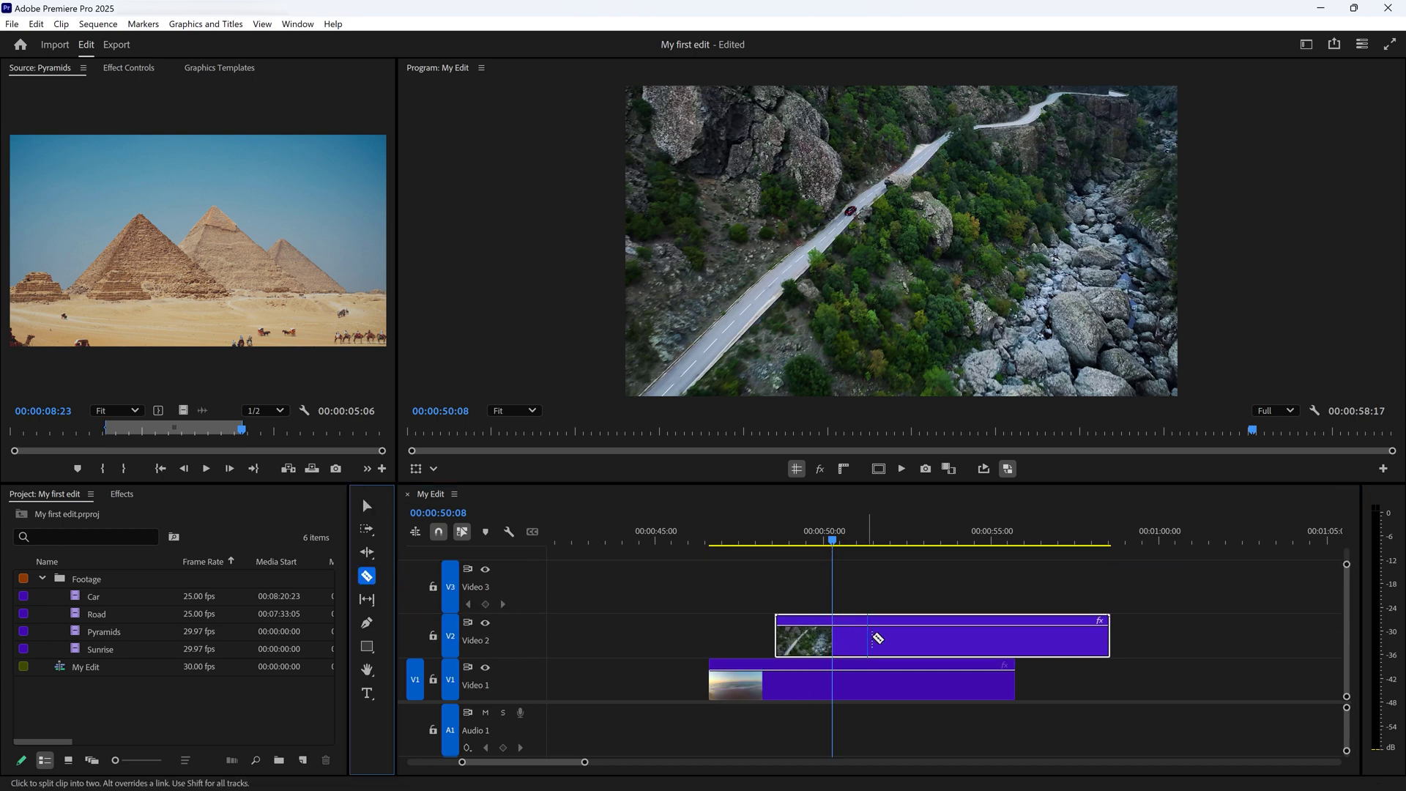
pyautogui.click(882, 638)
pyautogui.press('v')
pyautogui.moveTo(900, 638); pyautogui.dragTo(962, 638)
pyautogui.moveTo(842, 540)
pyautogui.mouseDown()
pyautogui.moveTo(979, 543)
pyautogui.moveTo(815, 542)
pyautogui.mouseUp()
pyautogui.click(824, 542)
pyautogui.click(836, 631)
pyautogui.hotkey('ctrl', 'k')
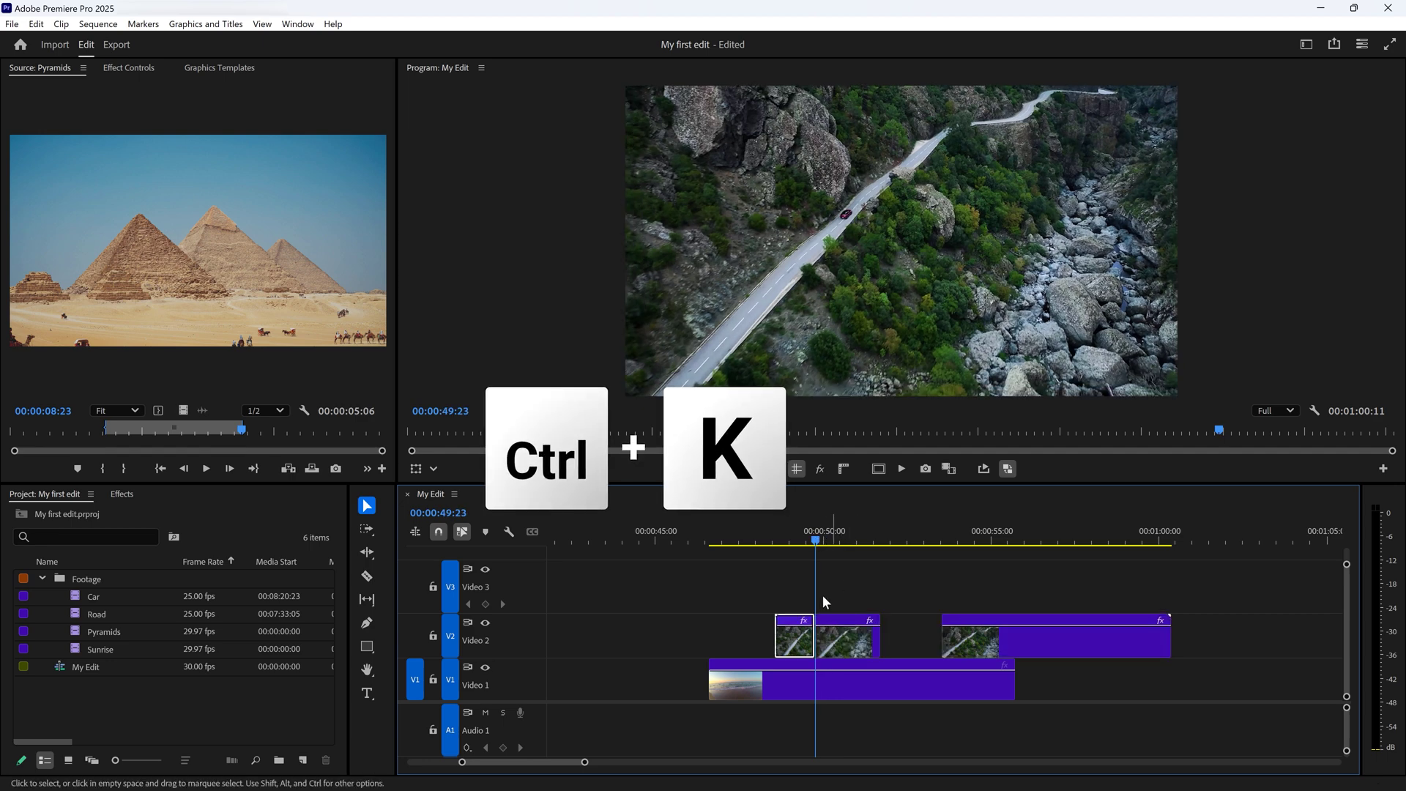
pyautogui.moveTo(796, 635); pyautogui.dragTo(741, 635)
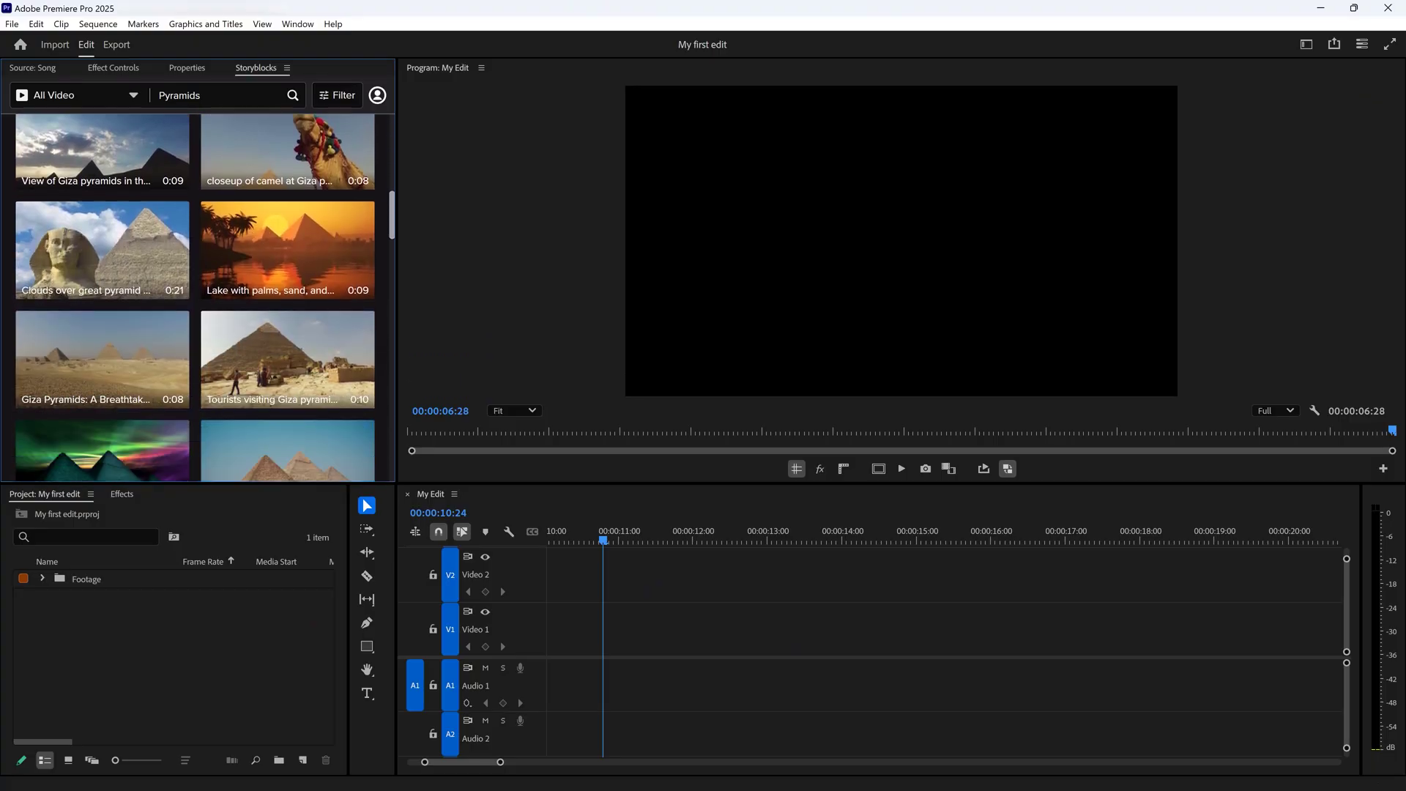
# Step: Download the panoramic pyramids clip from the Storyblocks results into the project
pyautogui.scroll(-6, 205, 298)
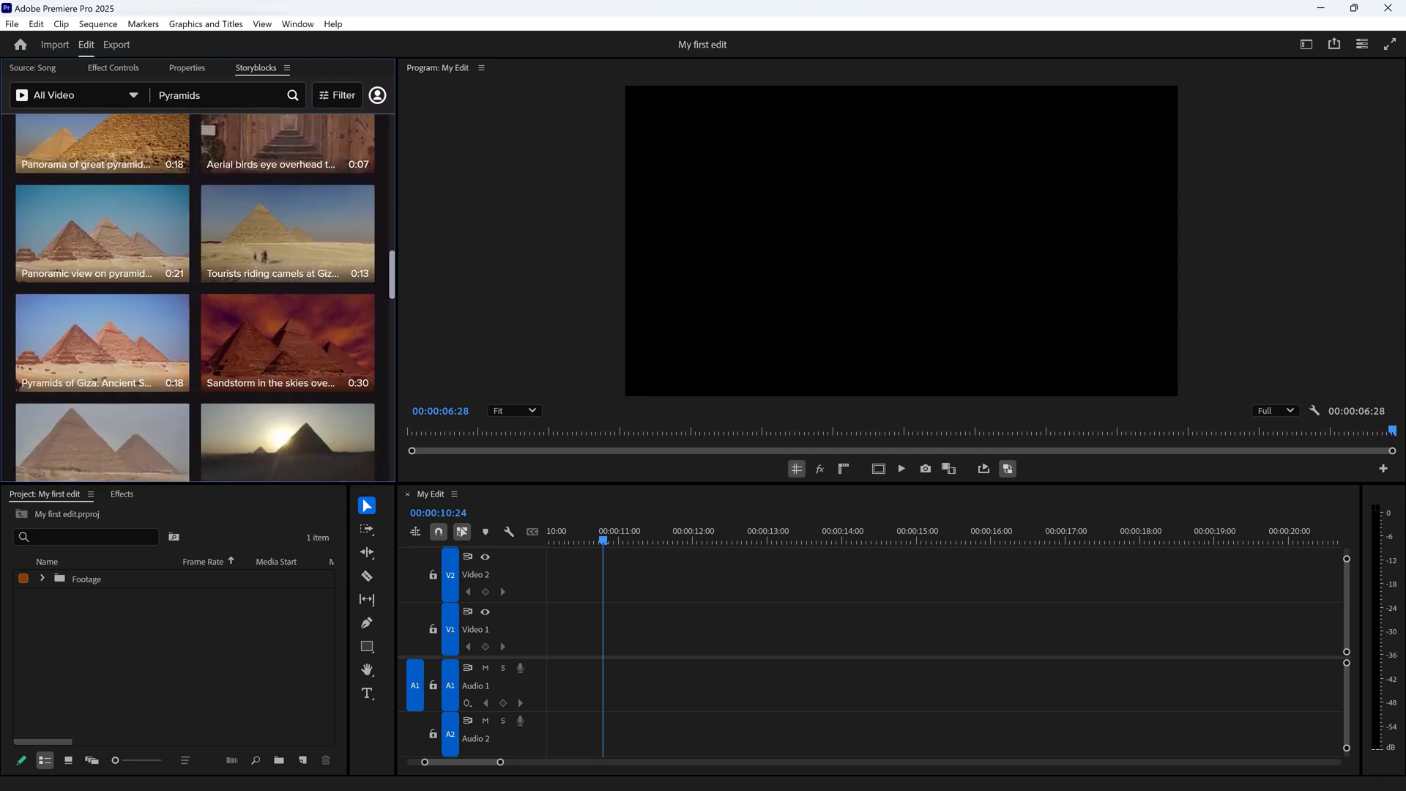
pyautogui.scroll(-2, 205, 298)
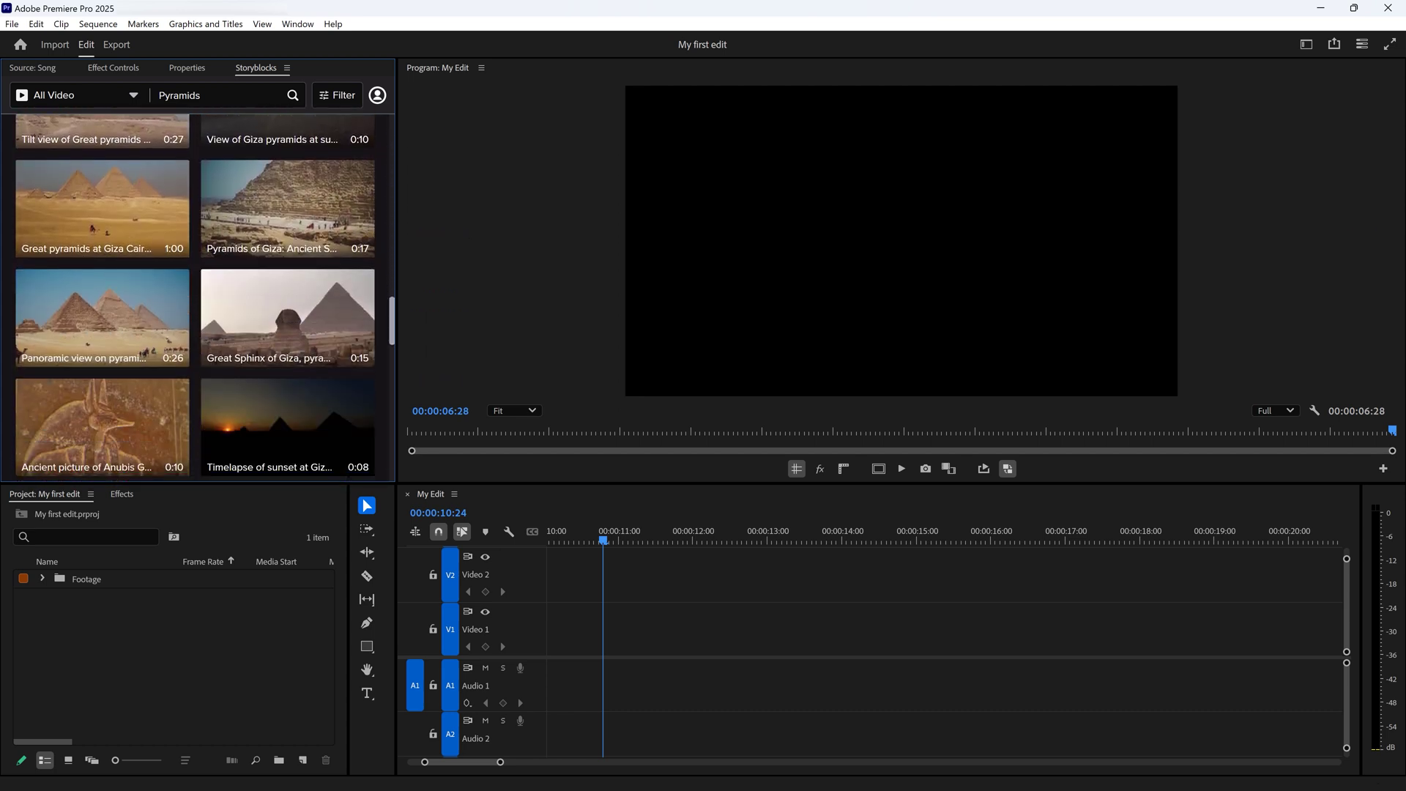
pyautogui.scroll(-1, 283, 304)
pyautogui.click(169, 255)
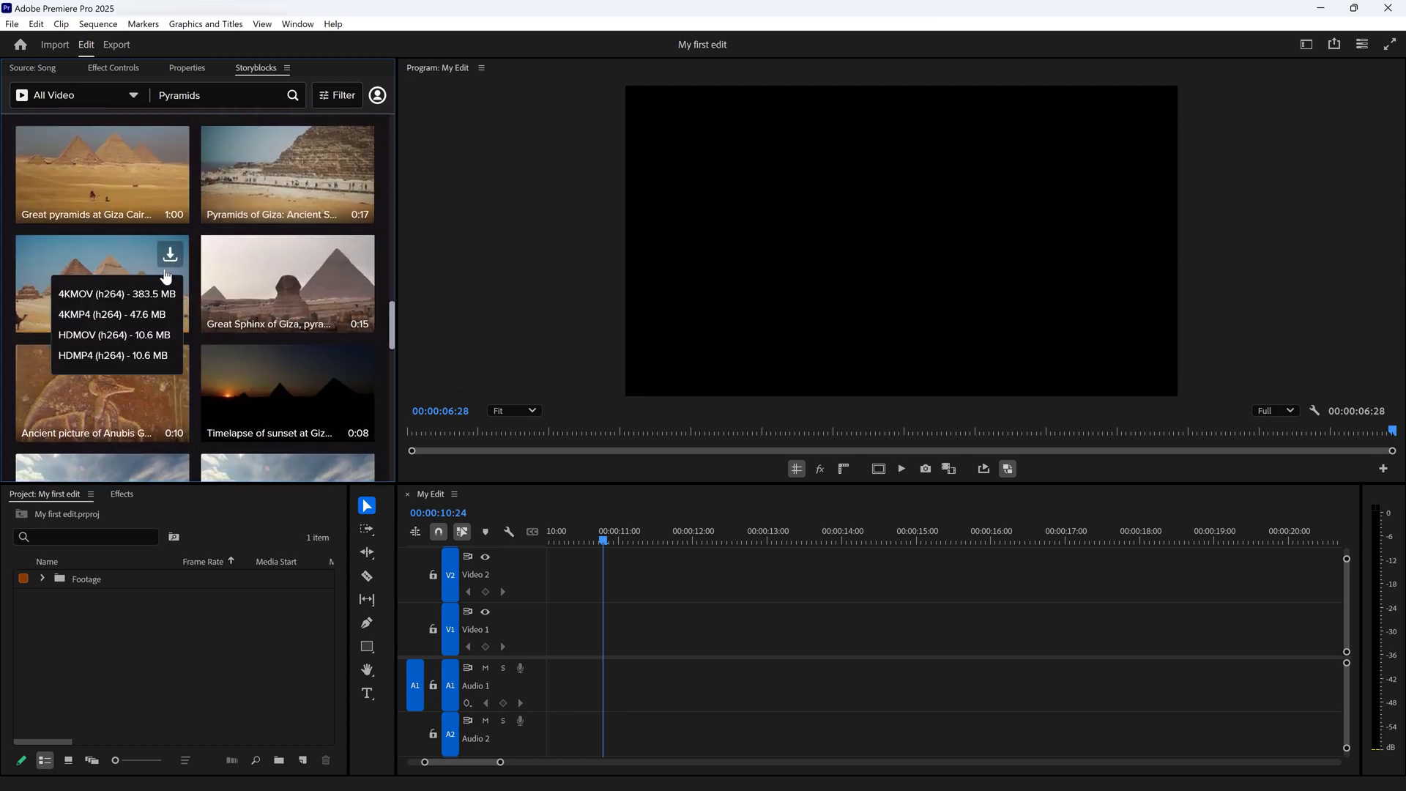
pyautogui.click(132, 335)
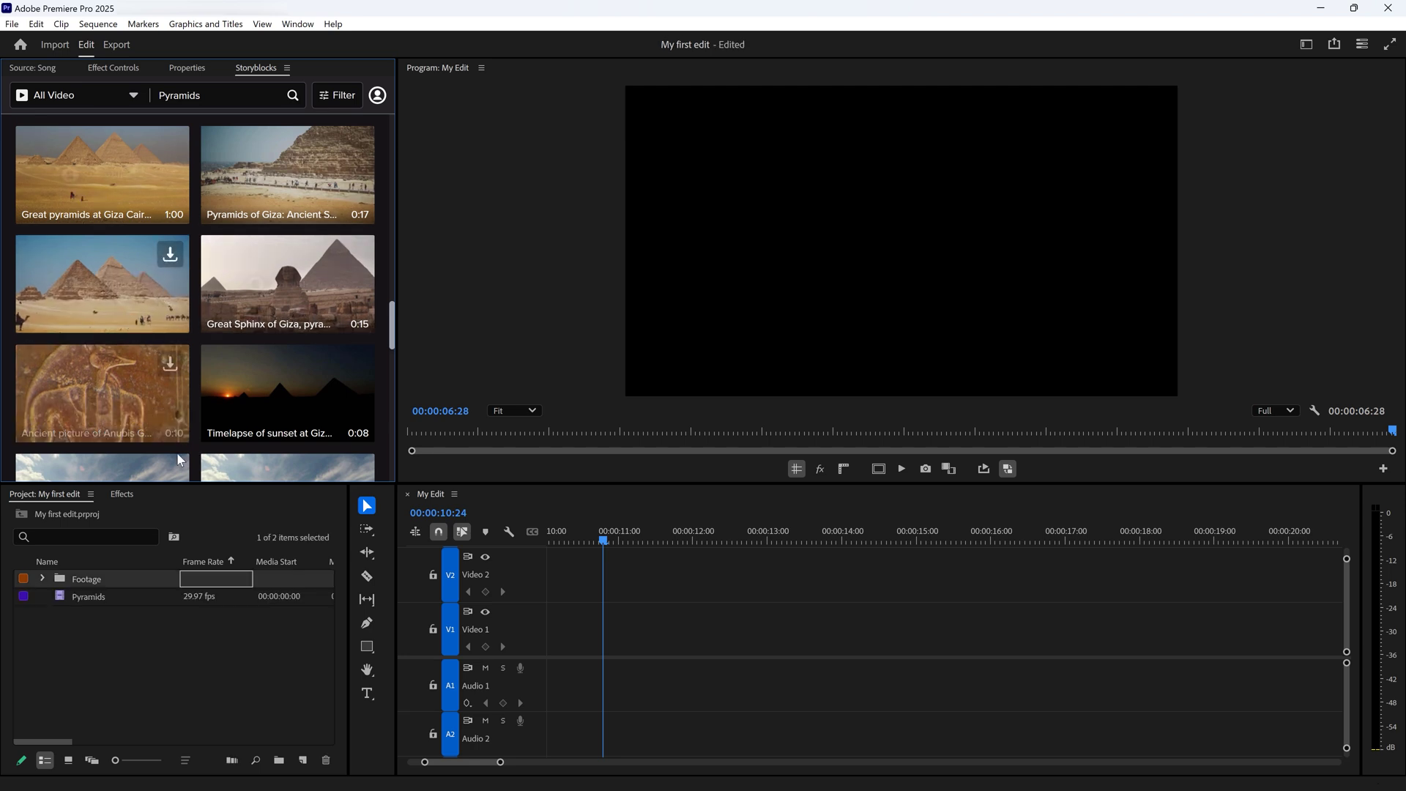
# Step: Place the imported Pyramids clip at the start of Video 1 and preview it
pyautogui.click(101, 596)
pyautogui.moveTo(94, 604); pyautogui.dragTo(564, 630)
pyautogui.click(639, 539)
pyautogui.moveTo(639, 539); pyautogui.dragTo(1095, 478)
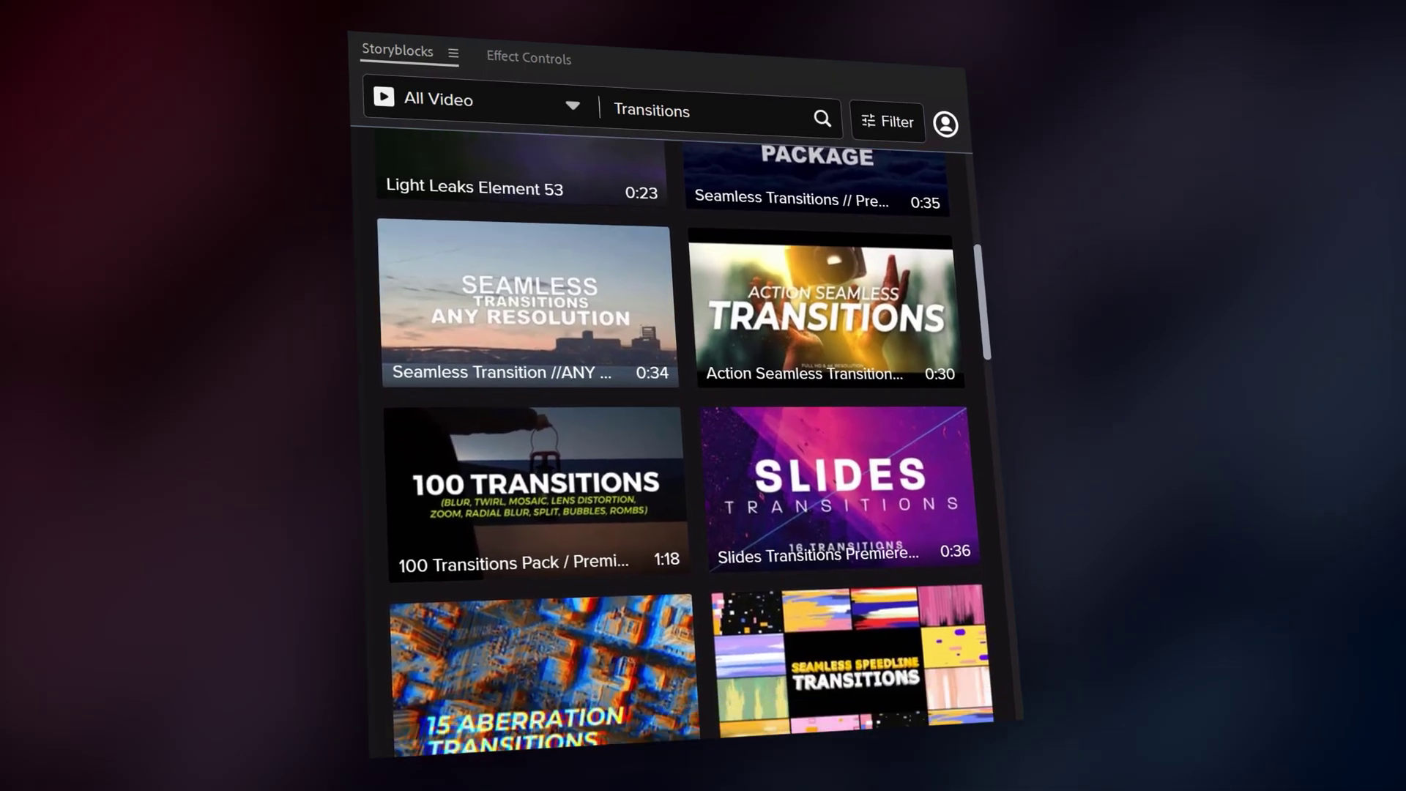
# Step: Scroll down the Project panel to locate the Skater footage
pyautogui.scroll(-1, 681, 439)
pyautogui.scroll(-1, 685, 440)
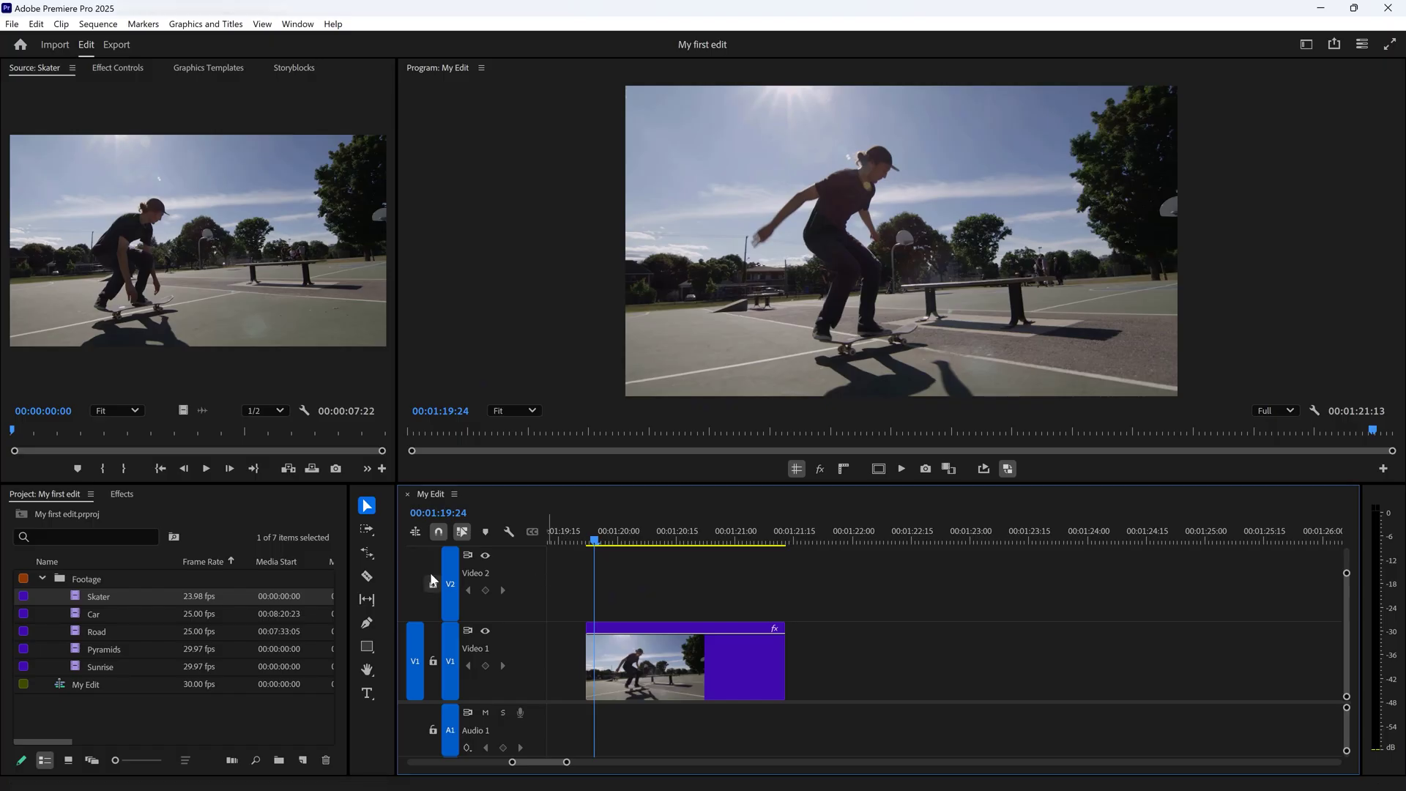
# Step: With Rate Stretch, shorten the Skater clip to speed it up and preview it
pyautogui.click(368, 552)
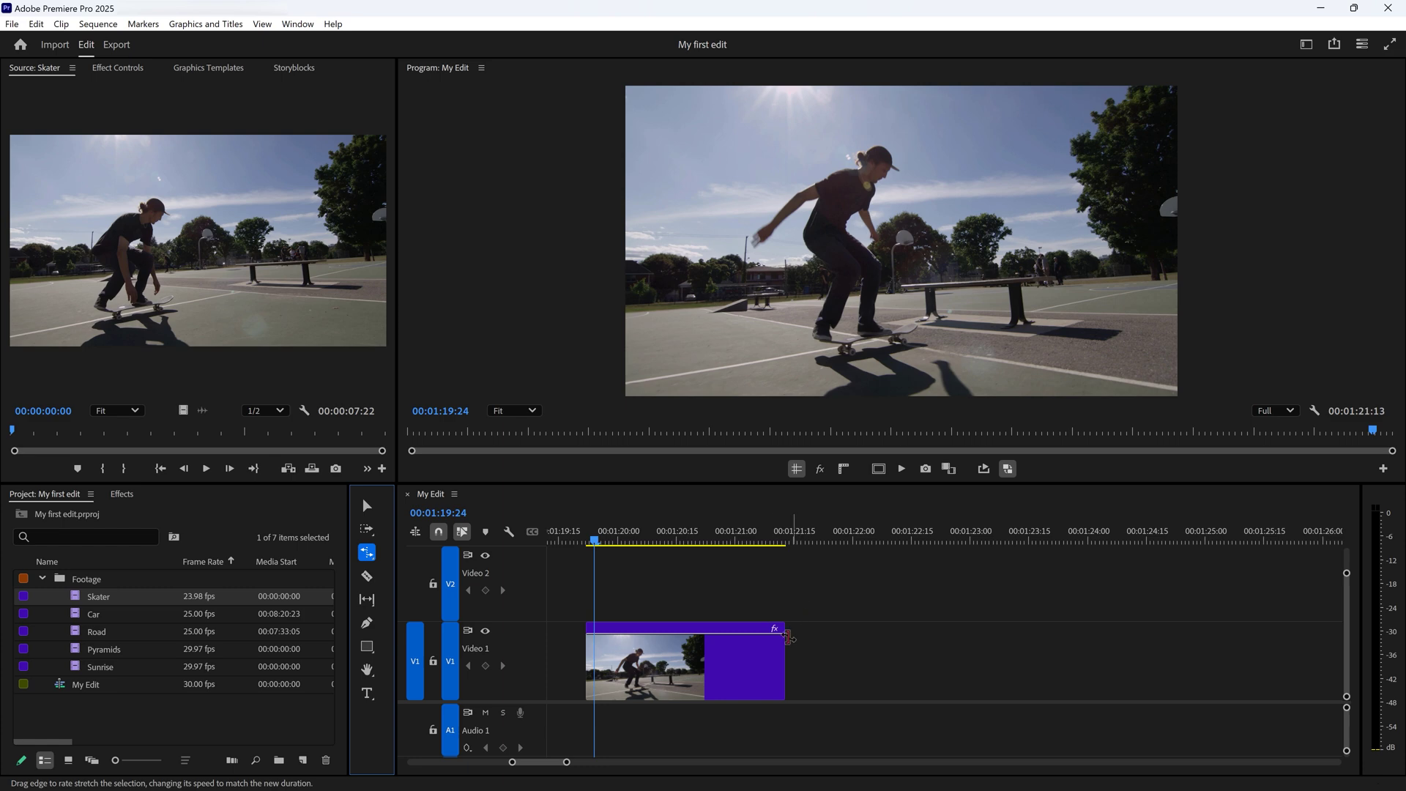
pyautogui.moveTo(784, 648); pyautogui.dragTo(651, 656)
pyautogui.click(587, 541)
pyautogui.press('space')
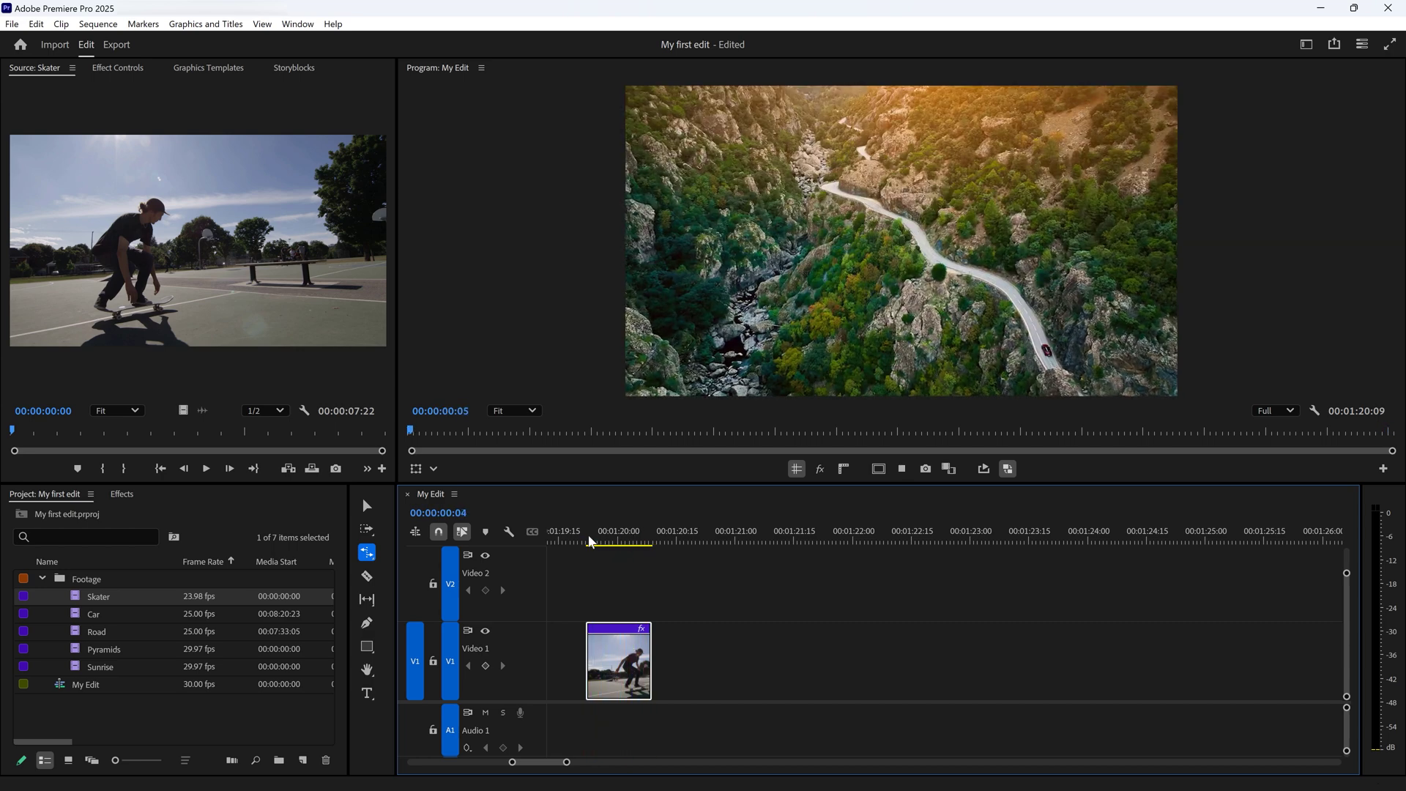
pyautogui.press('space')
# Step: Stretch the Skater clip out to about 00:01:23 to slow it, then preview
pyautogui.moveTo(656, 652); pyautogui.dragTo(975, 652)
pyautogui.moveTo(644, 541); pyautogui.dragTo(595, 544)
pyautogui.press('space')
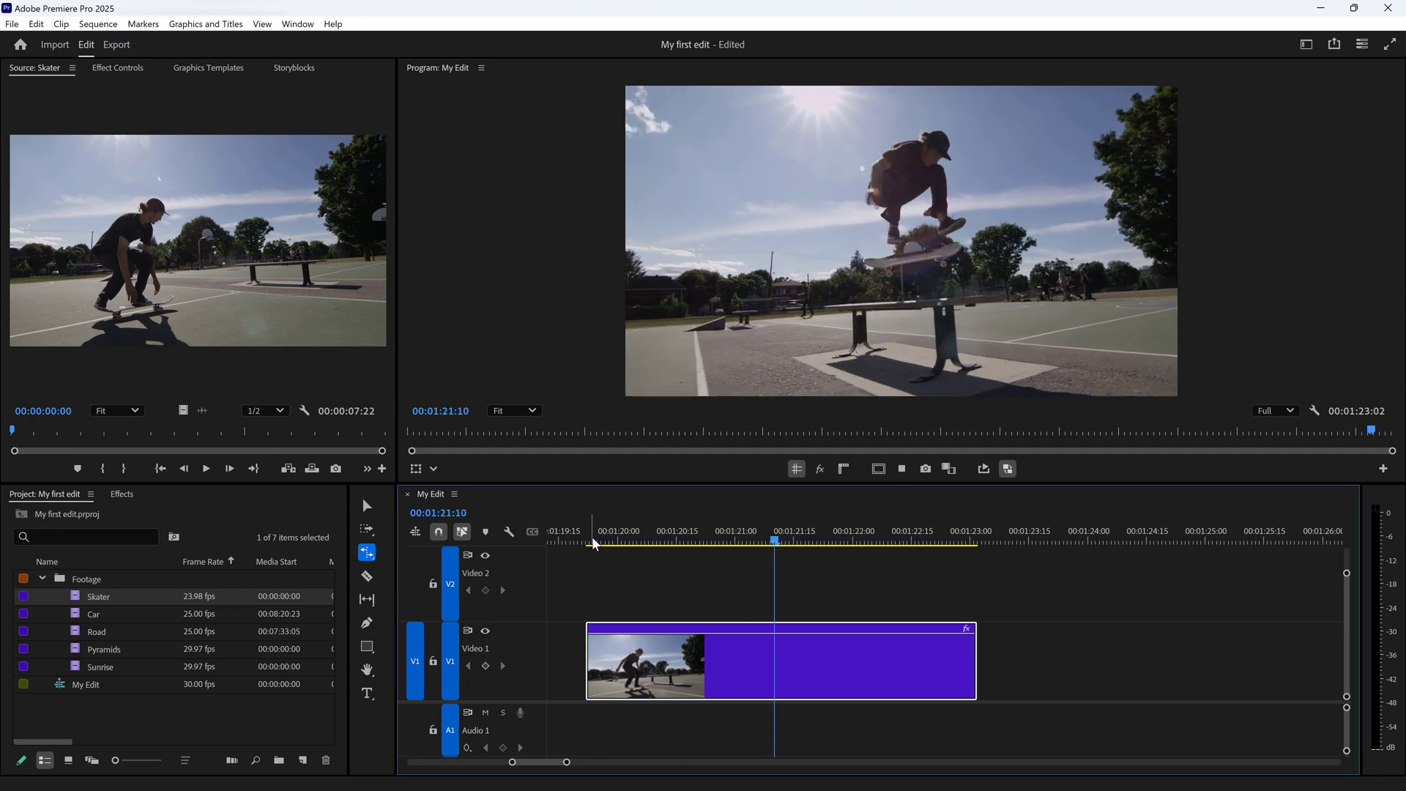
pyautogui.press('space')
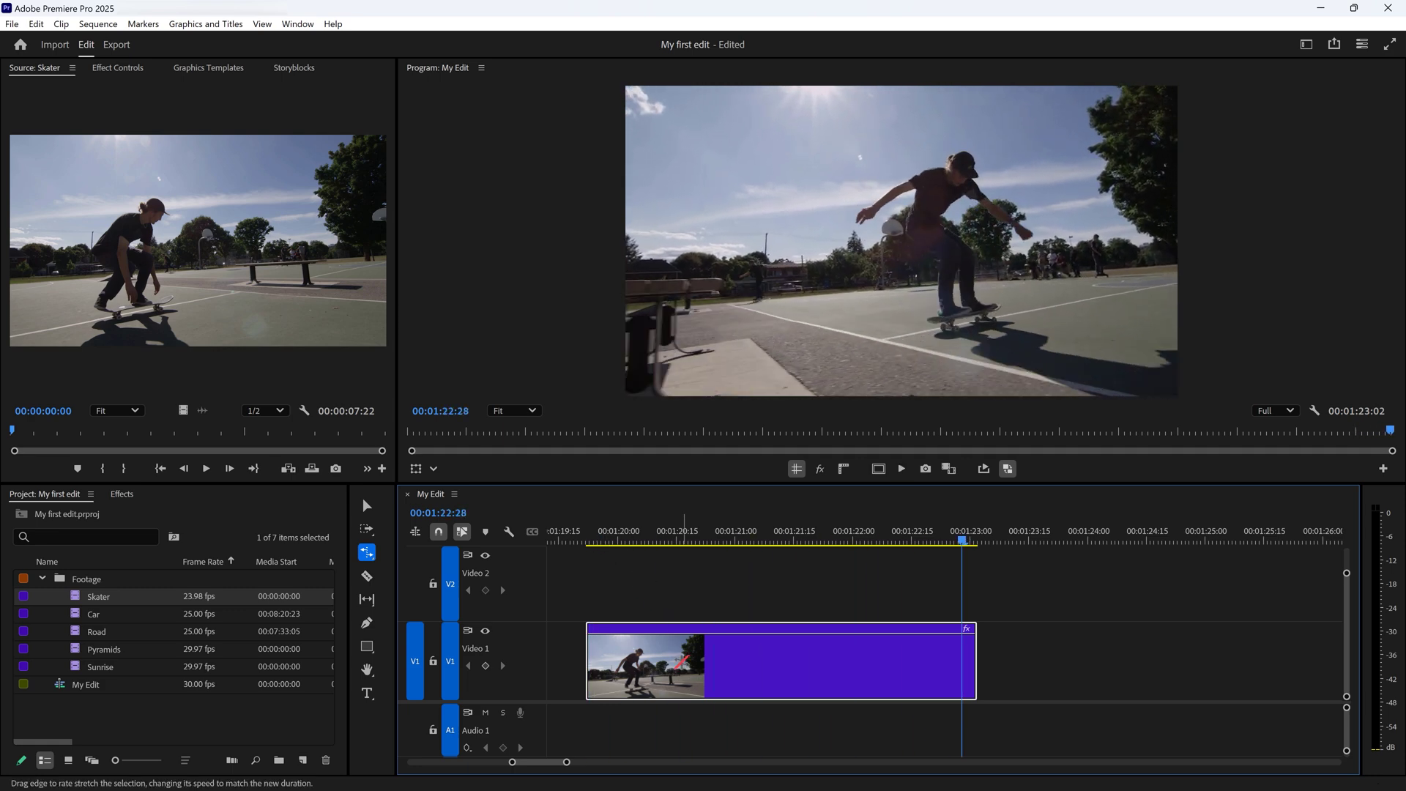
# Step: Set the Skater clip to 175% speed with Reverse Speed on, then play it back
pyautogui.rightClick(681, 662)
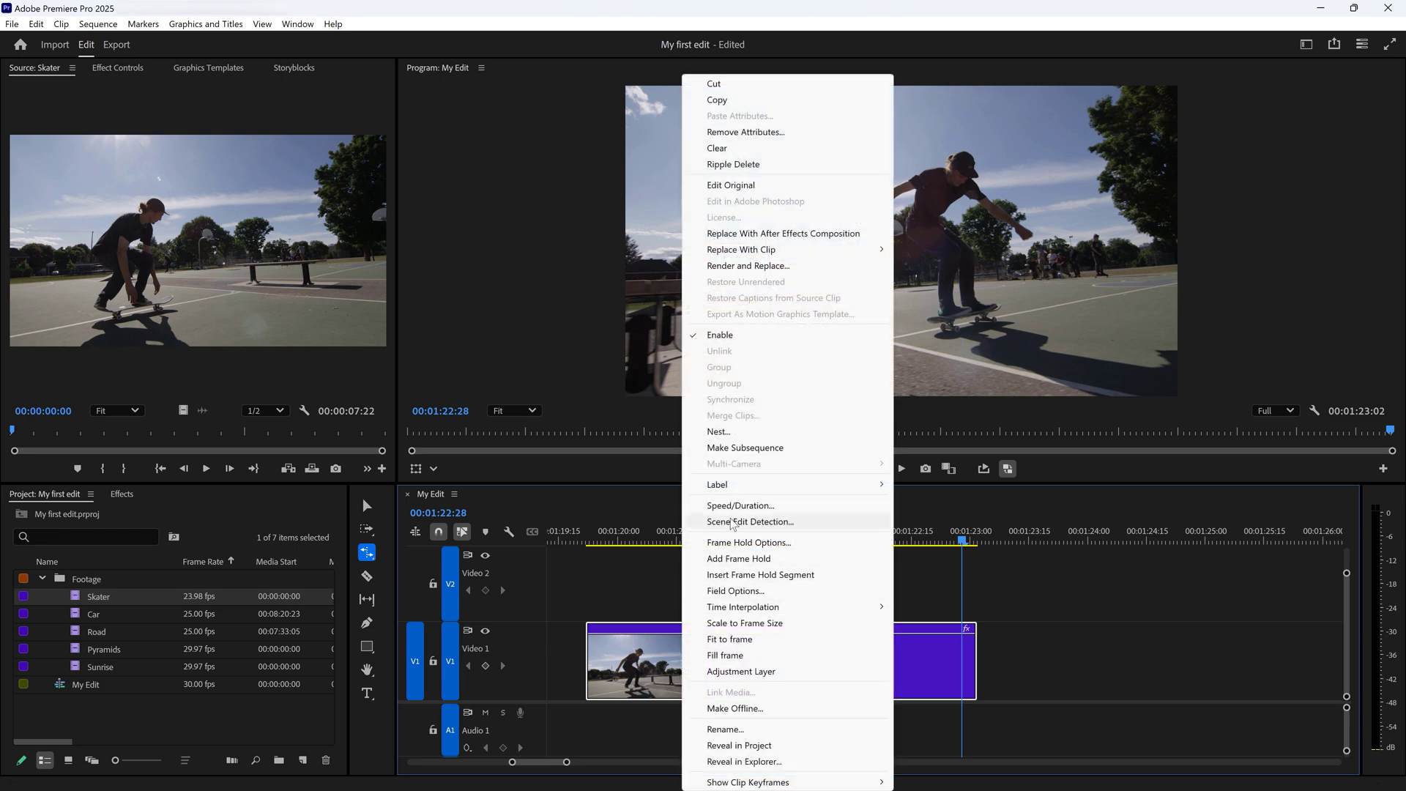
pyautogui.click(735, 505)
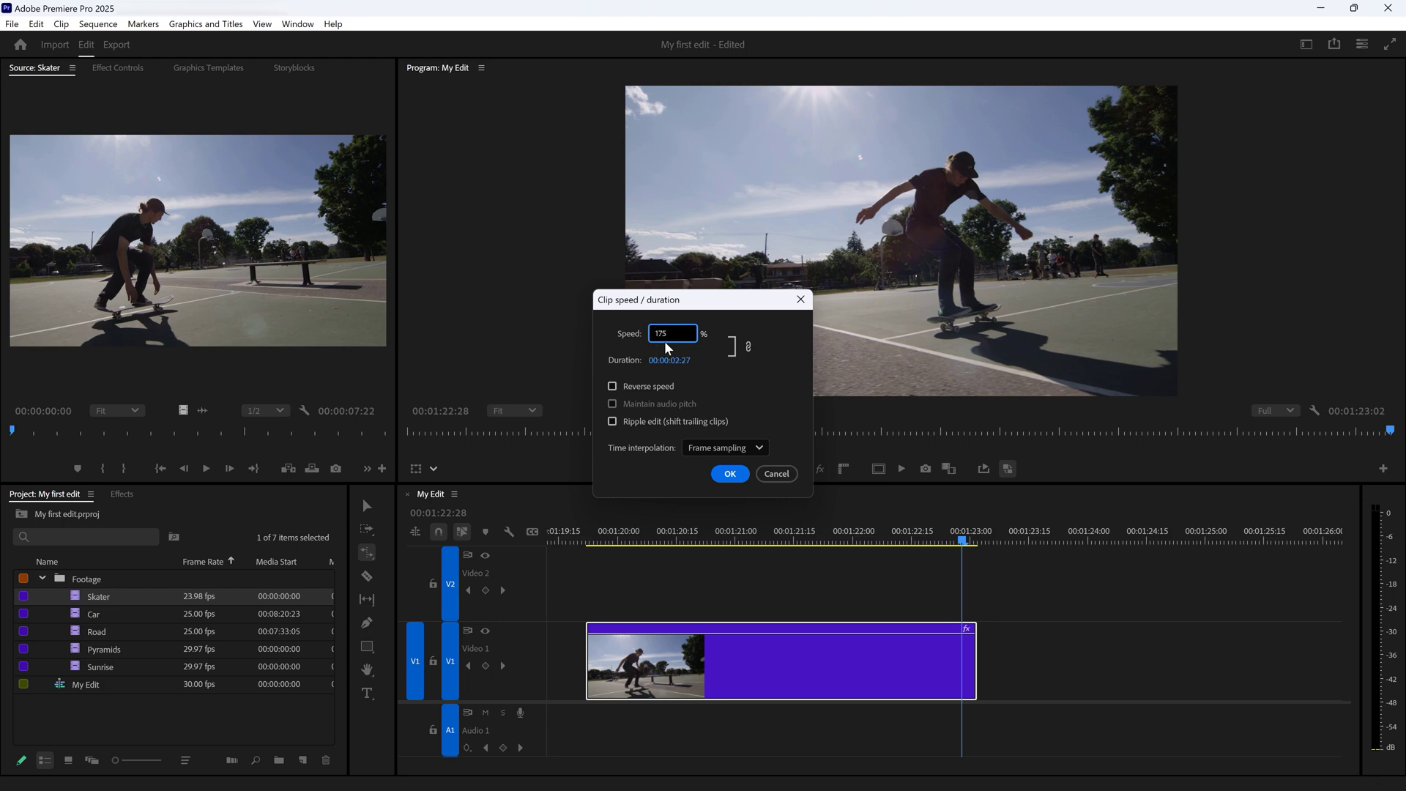
pyautogui.click(648, 388)
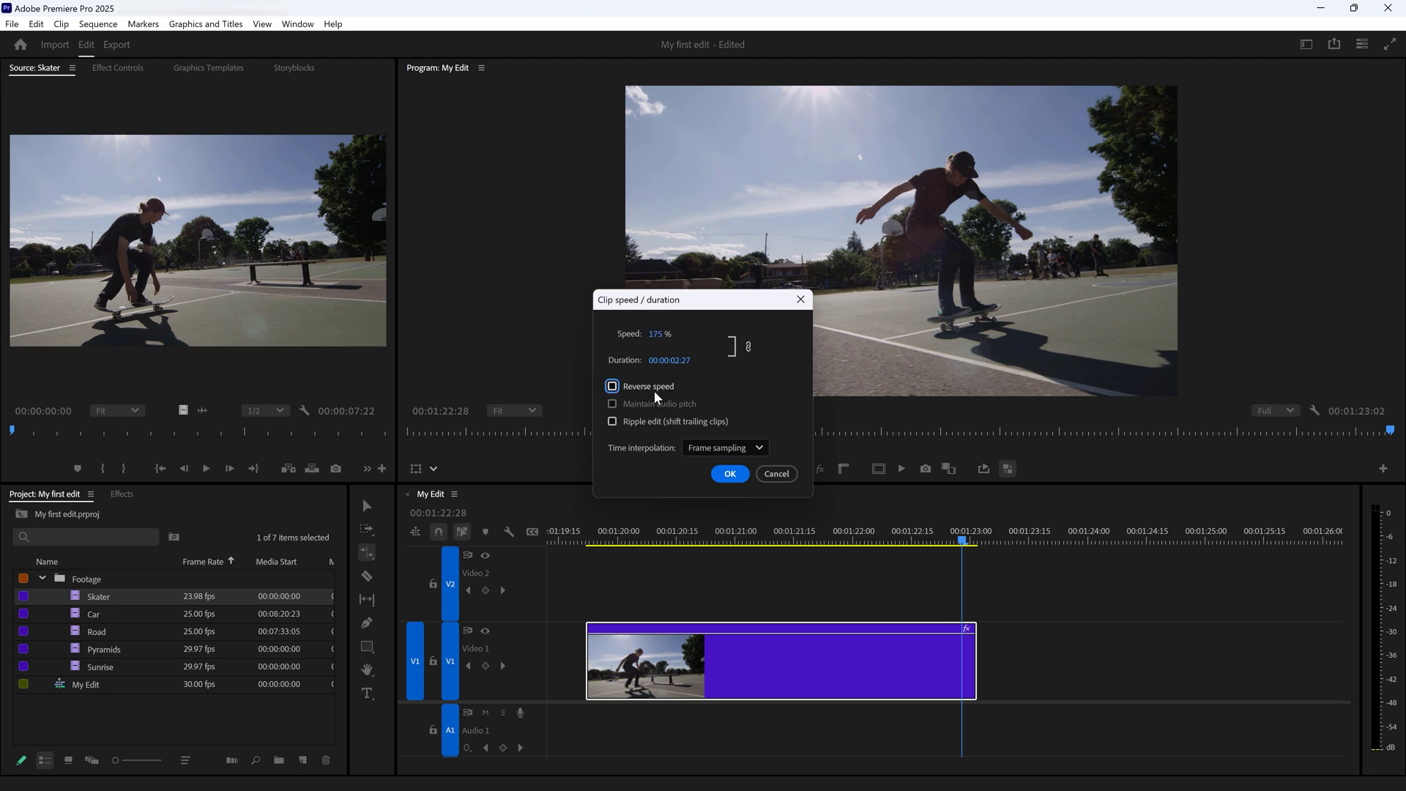
pyautogui.click(725, 474)
pyautogui.click(597, 540)
pyautogui.press('space')
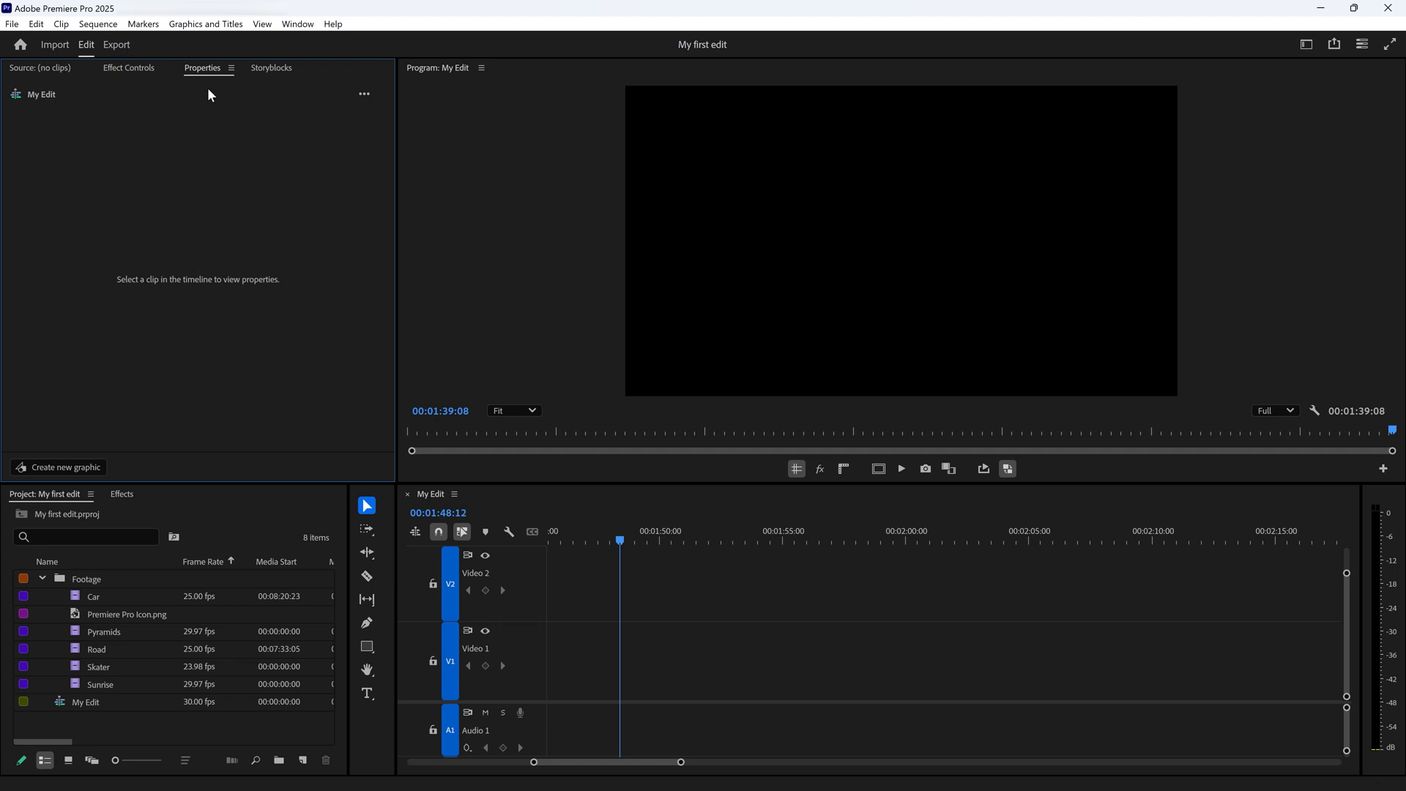
# Step: Add a BASICS text title in the Program monitor, then enlarge and centre it
pyautogui.click(299, 24)
pyautogui.click(363, 732)
pyautogui.click(367, 701)
pyautogui.click(850, 248)
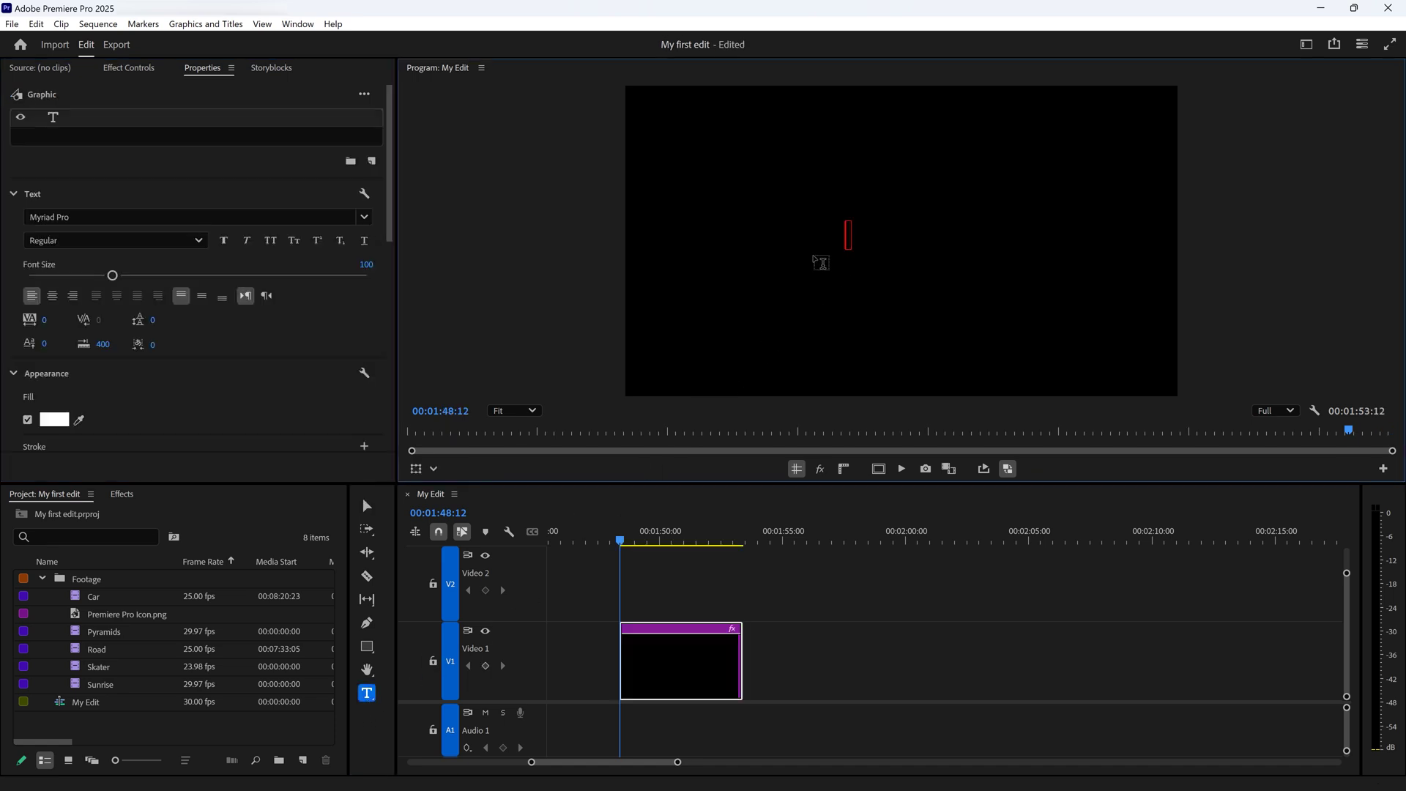
pyautogui.write('BASICS')
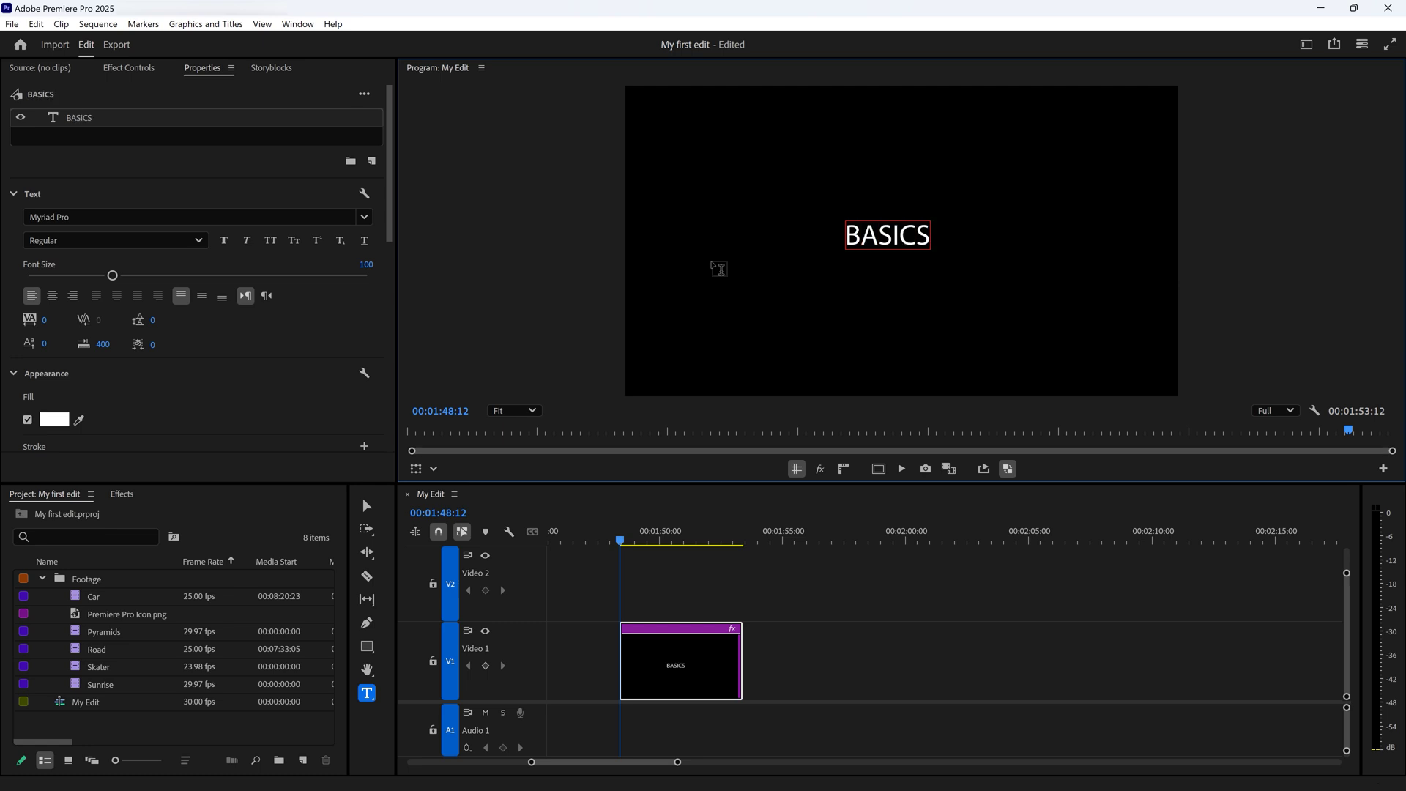
pyautogui.click(367, 505)
pyautogui.moveTo(842, 257); pyautogui.dragTo(787, 304)
pyautogui.moveTo(962, 240); pyautogui.dragTo(908, 261)
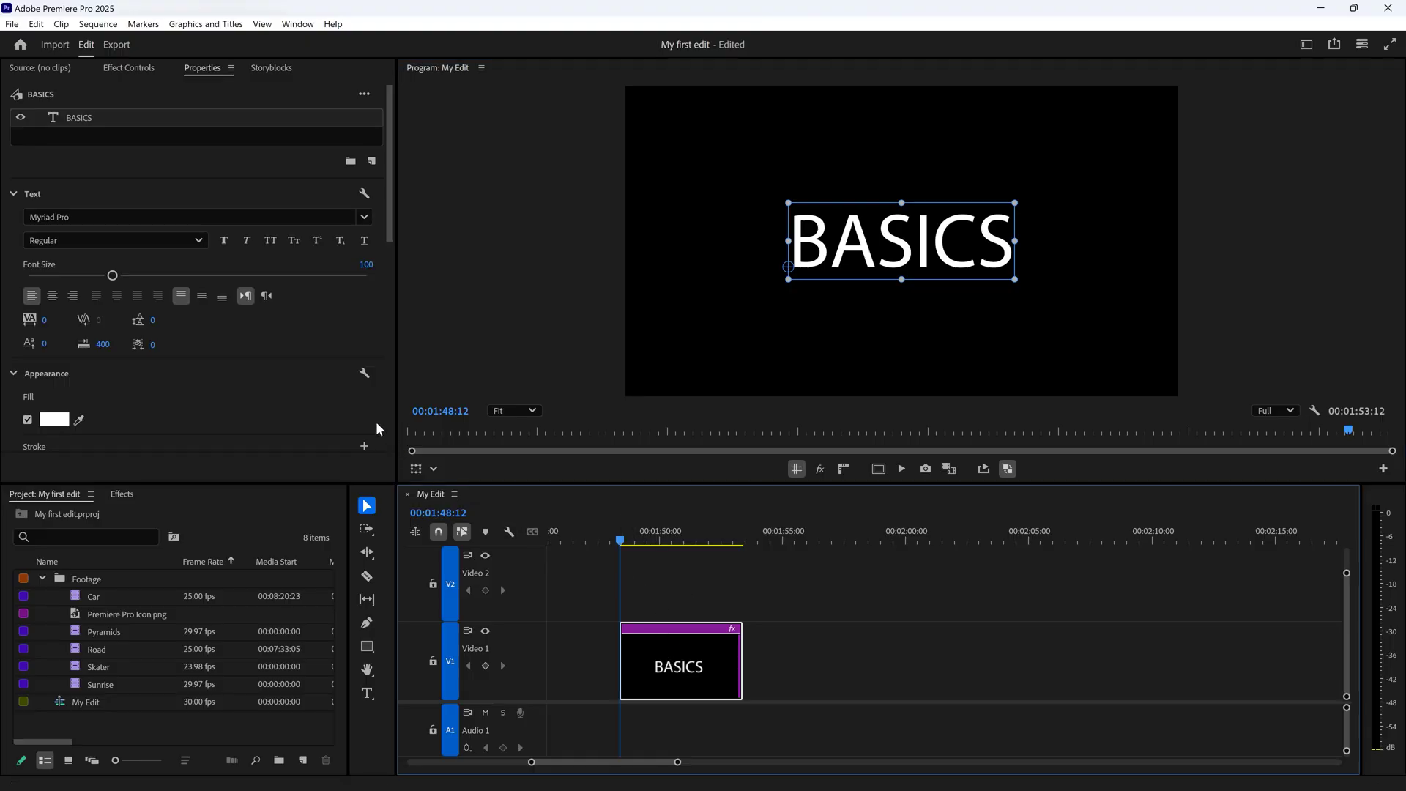
# Step: Make BASICS Semibold Myriad Pro at size 121 with an orange 4 px stroke
pyautogui.click(330, 319)
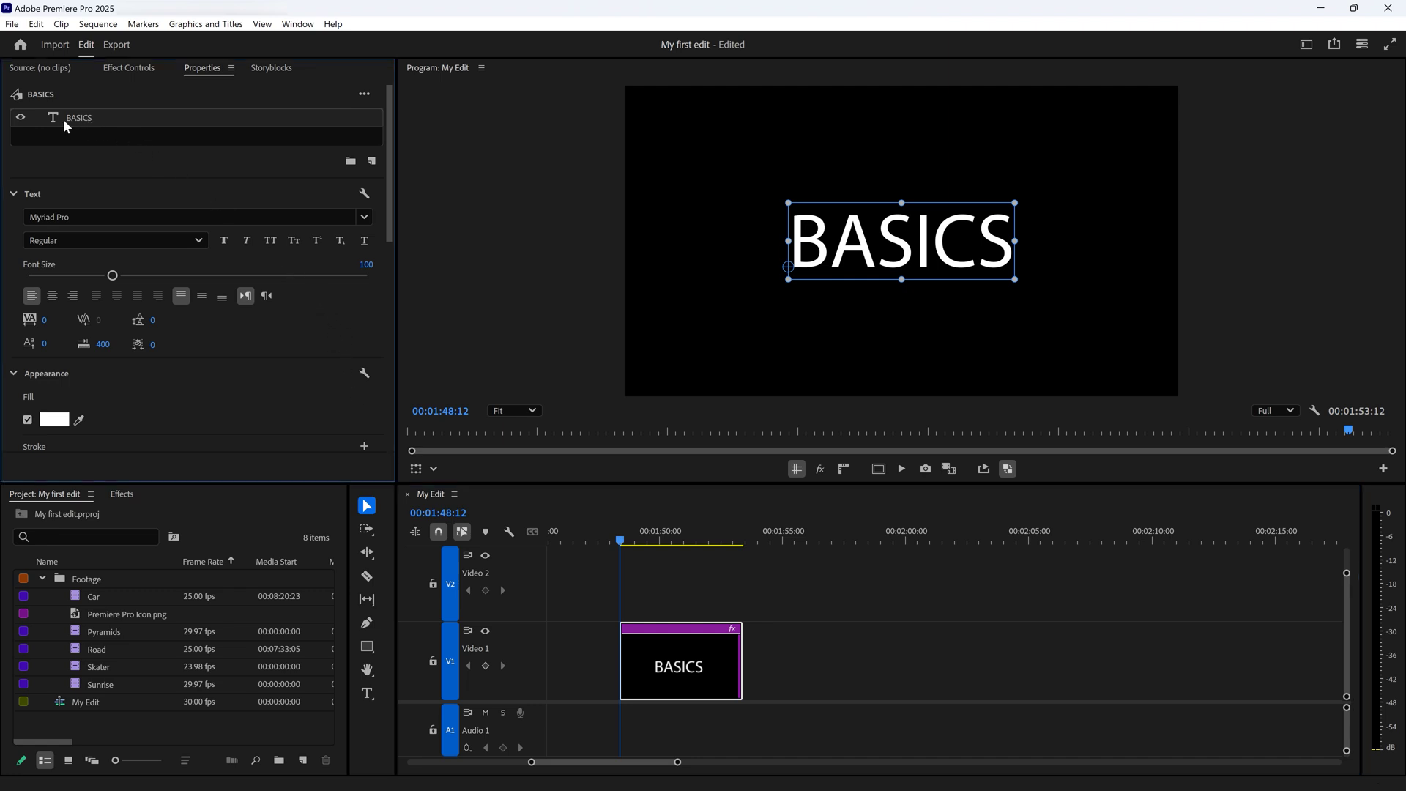
pyautogui.click(143, 217)
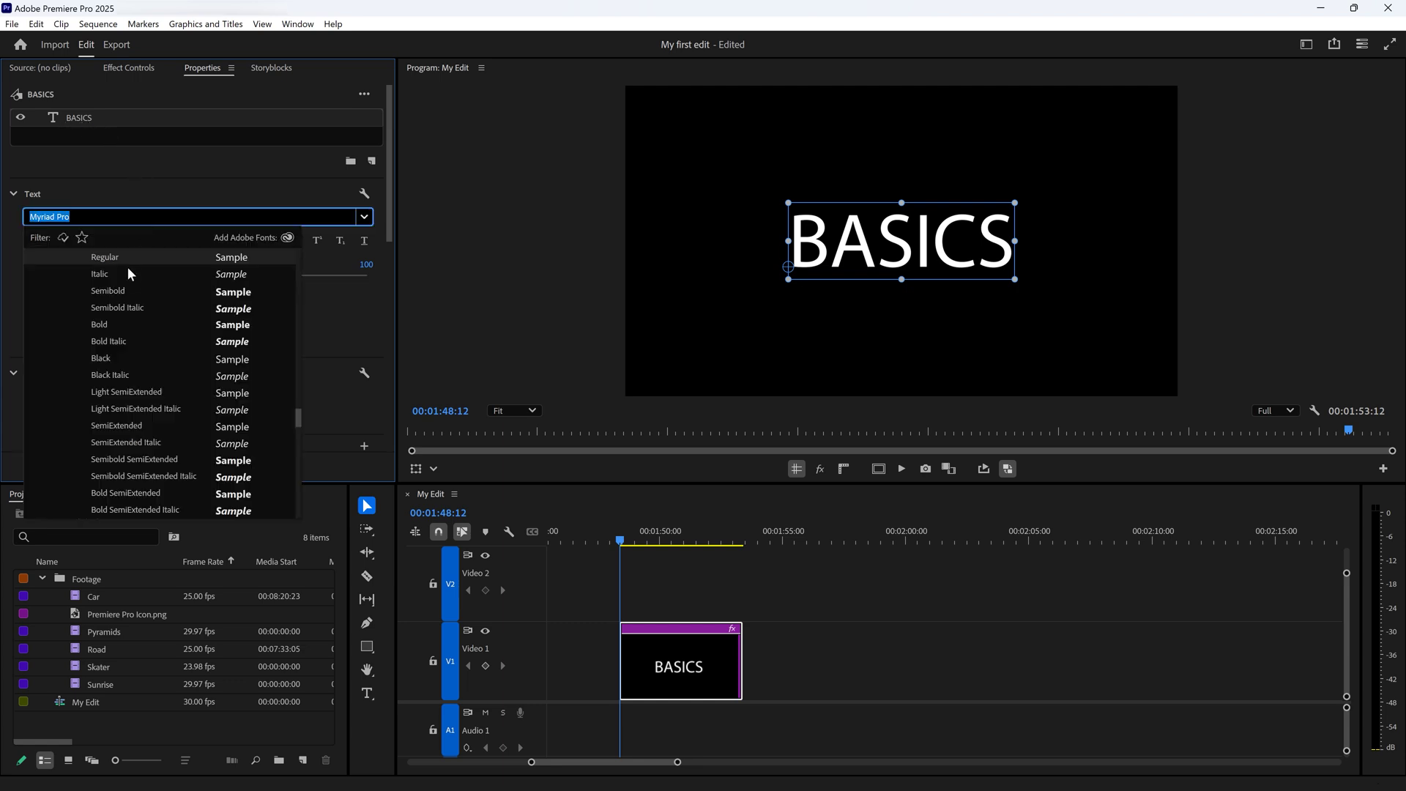
pyautogui.click(112, 290)
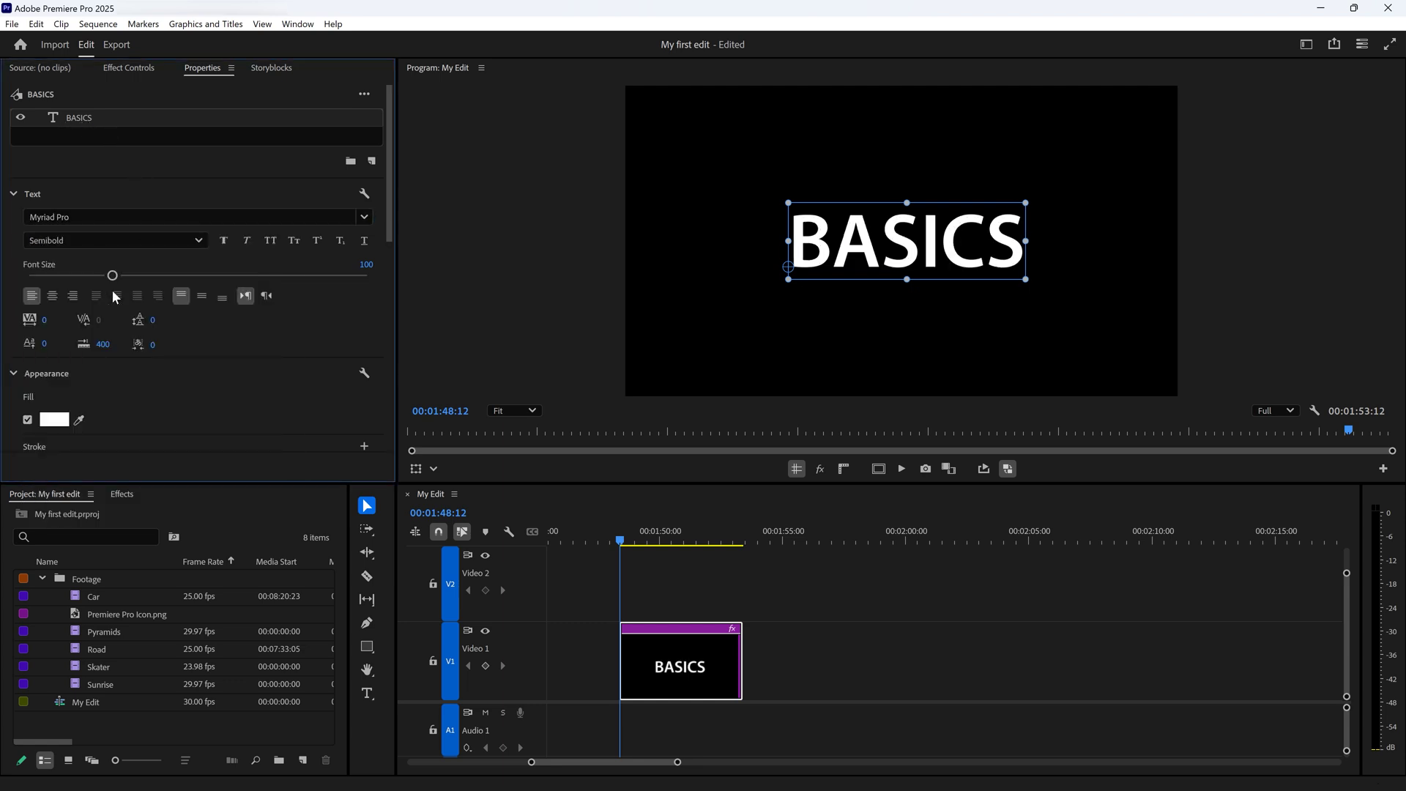
pyautogui.moveTo(112, 275); pyautogui.dragTo(129, 275)
pyautogui.moveTo(387, 189); pyautogui.dragTo(379, 288)
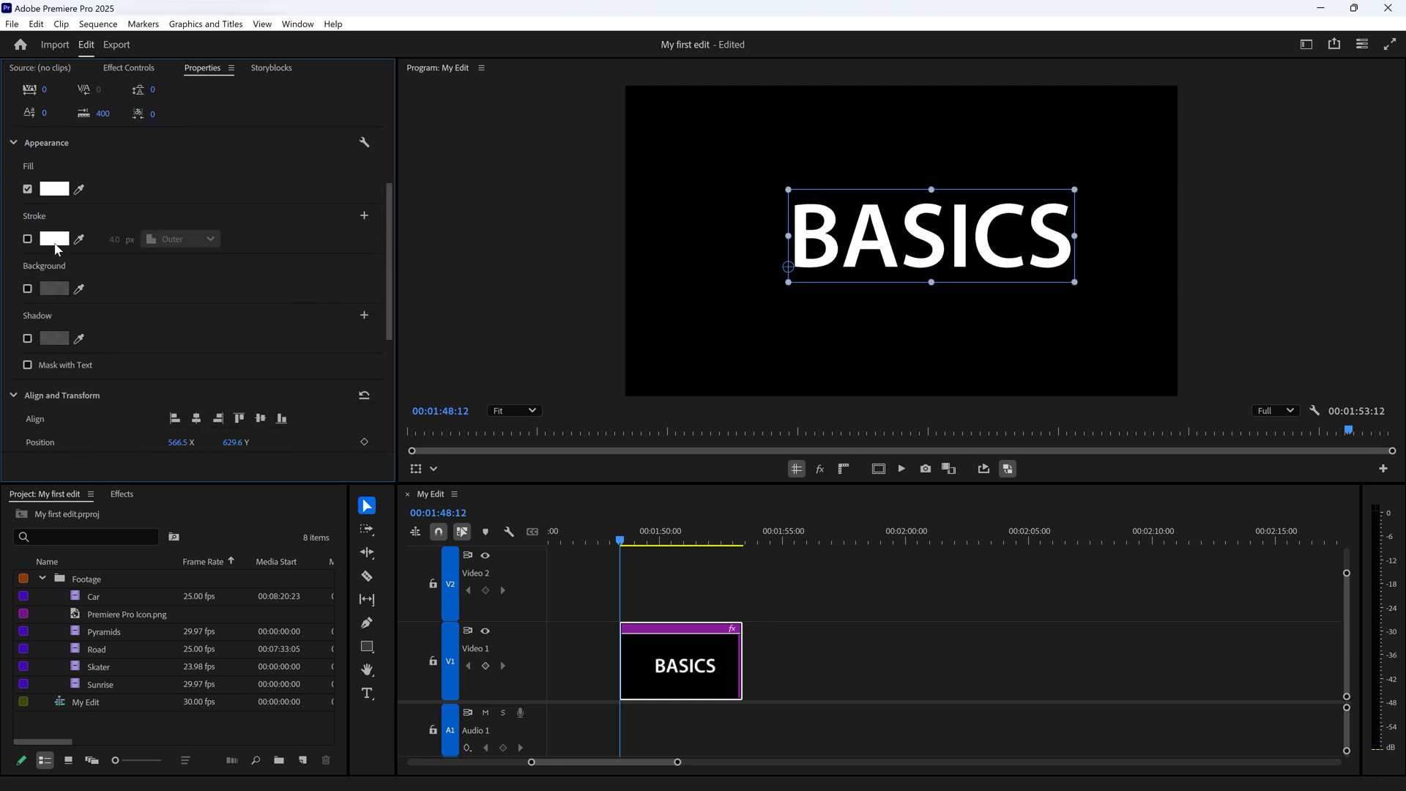
pyautogui.click(28, 240)
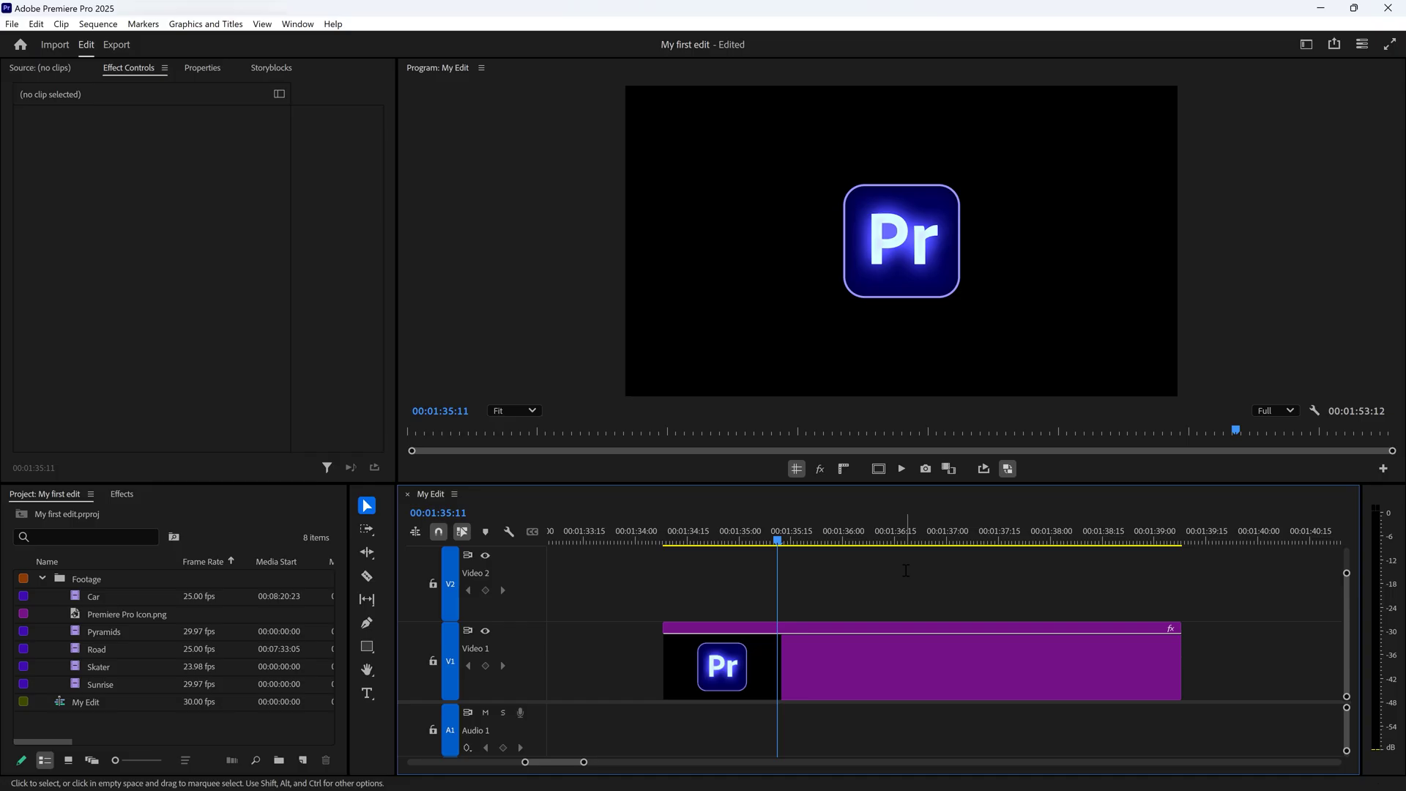
# Step: Select the Pr logo clip and scale it up to about 101% in Effect Controls
pyautogui.click(870, 660)
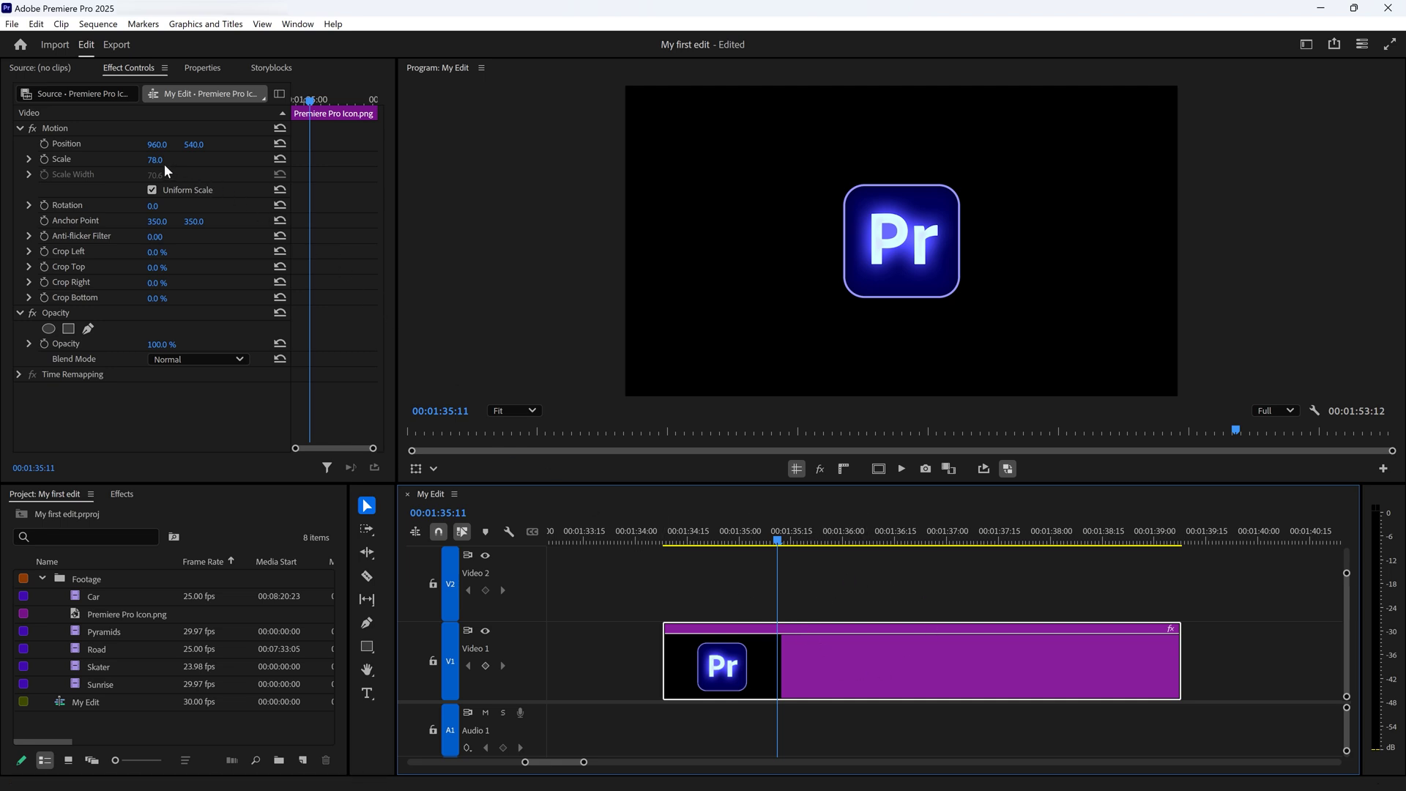
pyautogui.moveTo(162, 169); pyautogui.dragTo(178, 169)
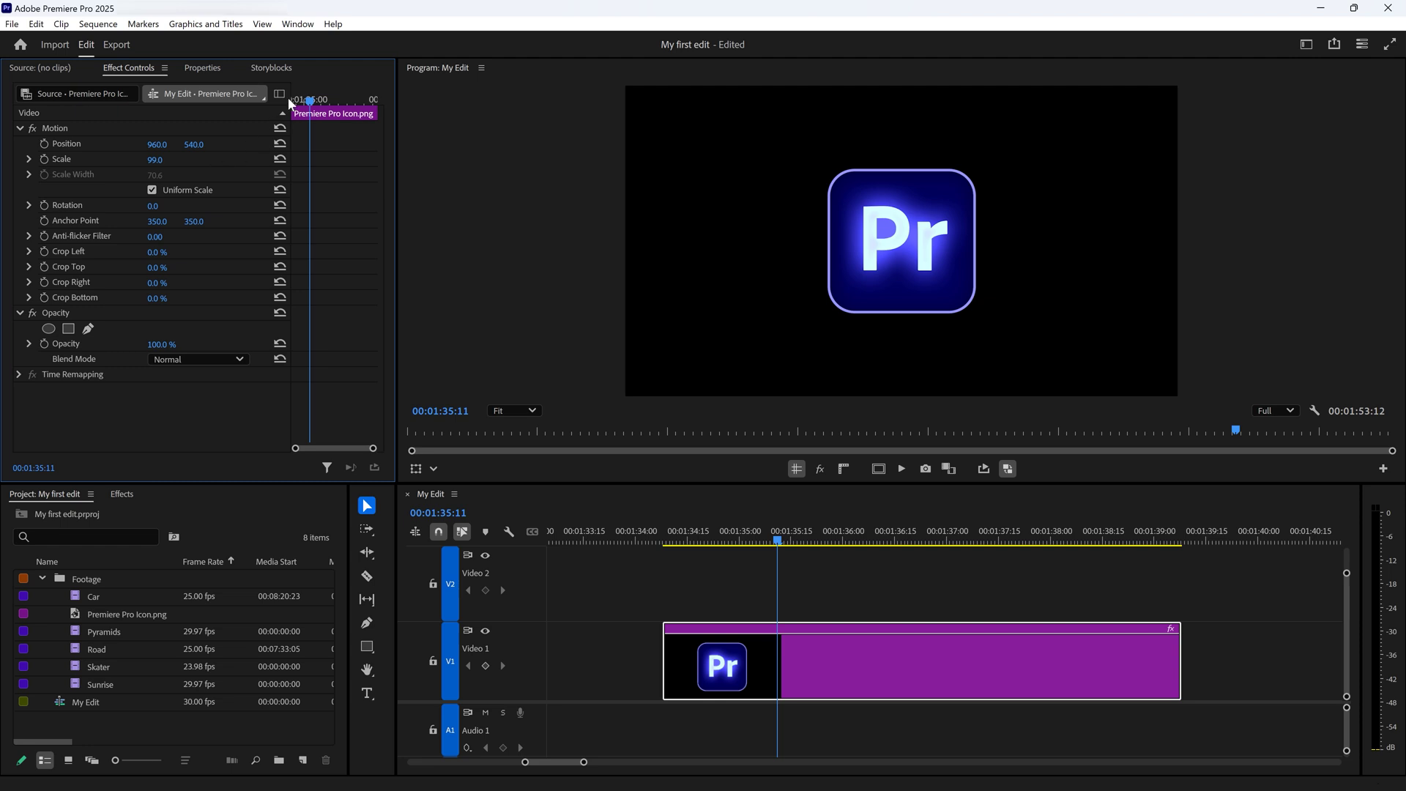
pyautogui.click(298, 25)
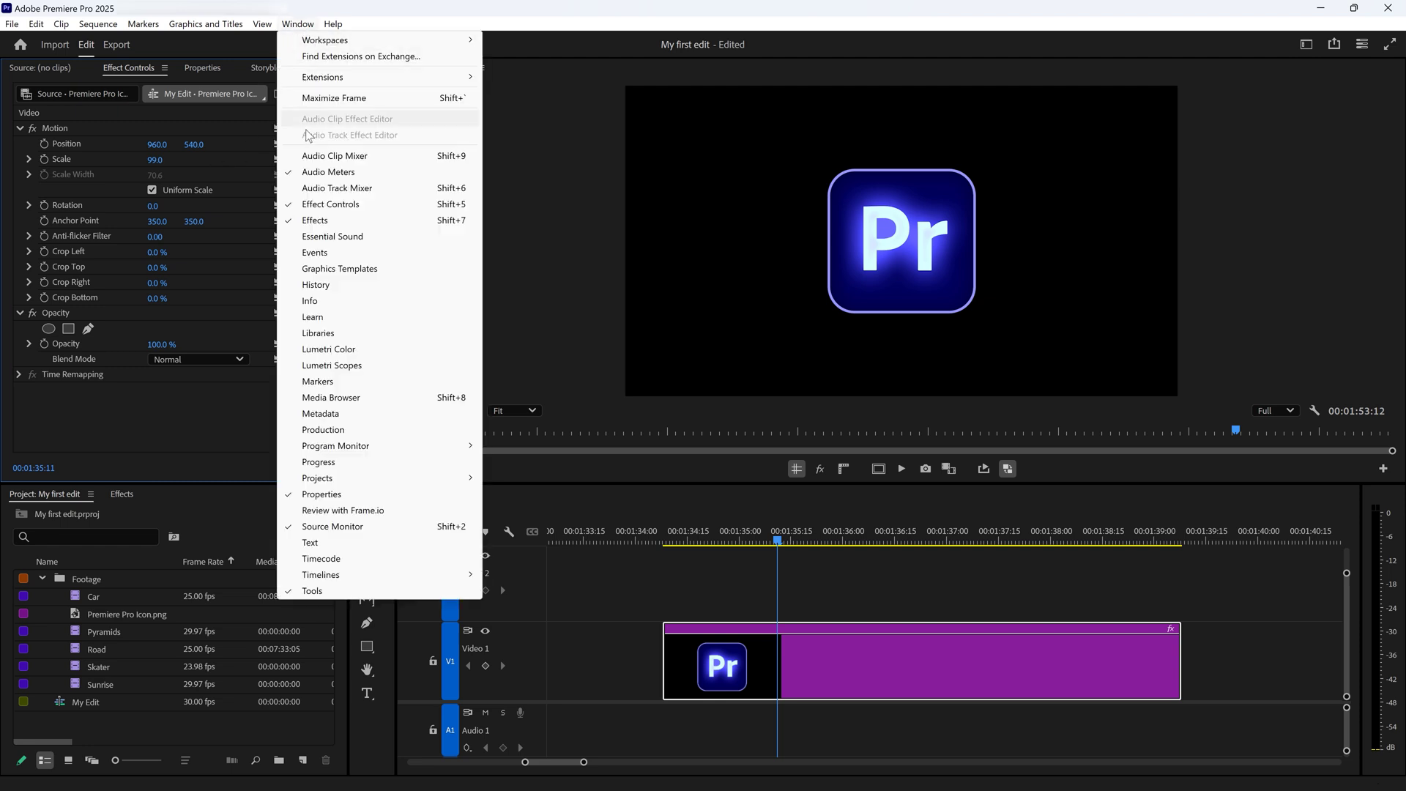
pyautogui.click(312, 203)
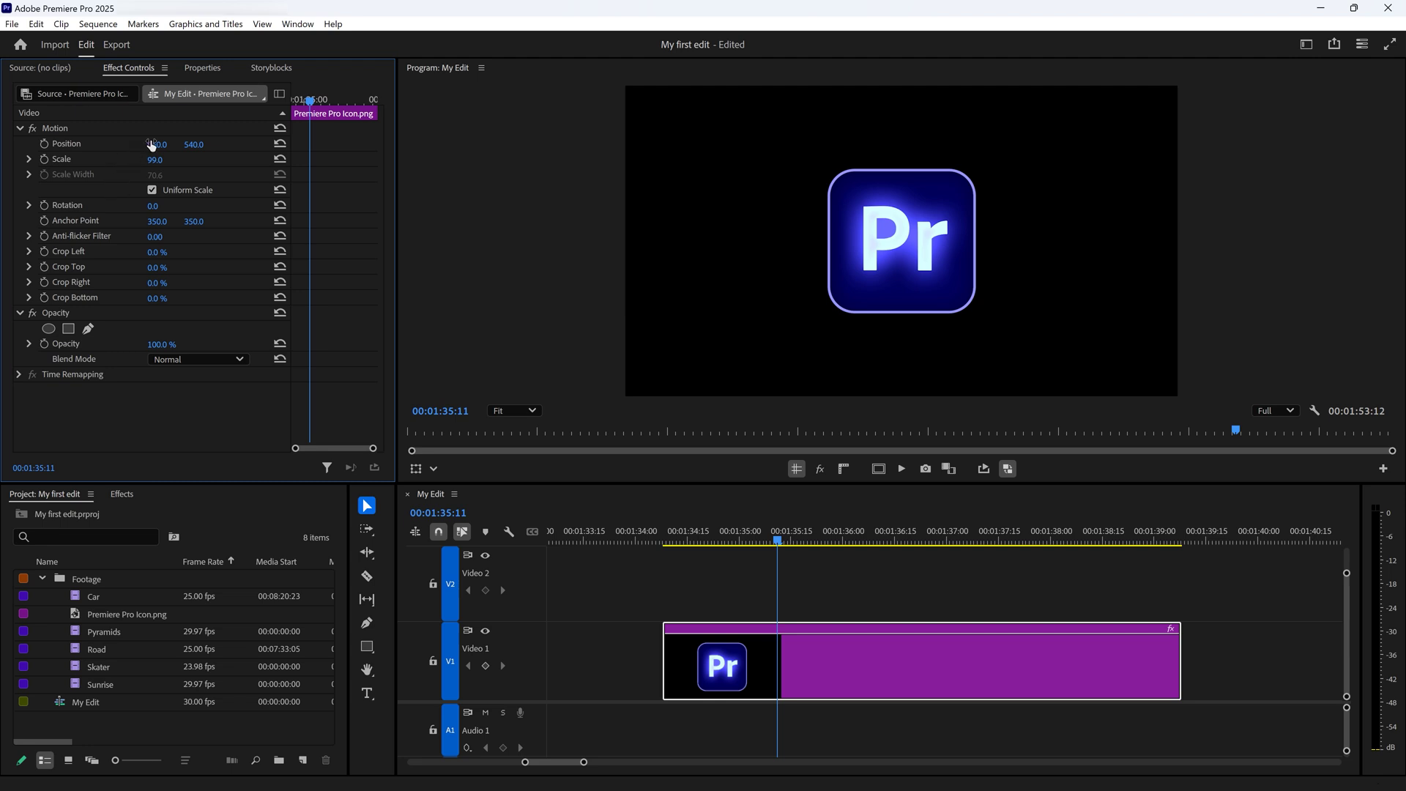
# Step: Try new Position values for the logo, then reset it to centre 960, 540
pyautogui.moveTo(154, 144); pyautogui.dragTo(202, 148)
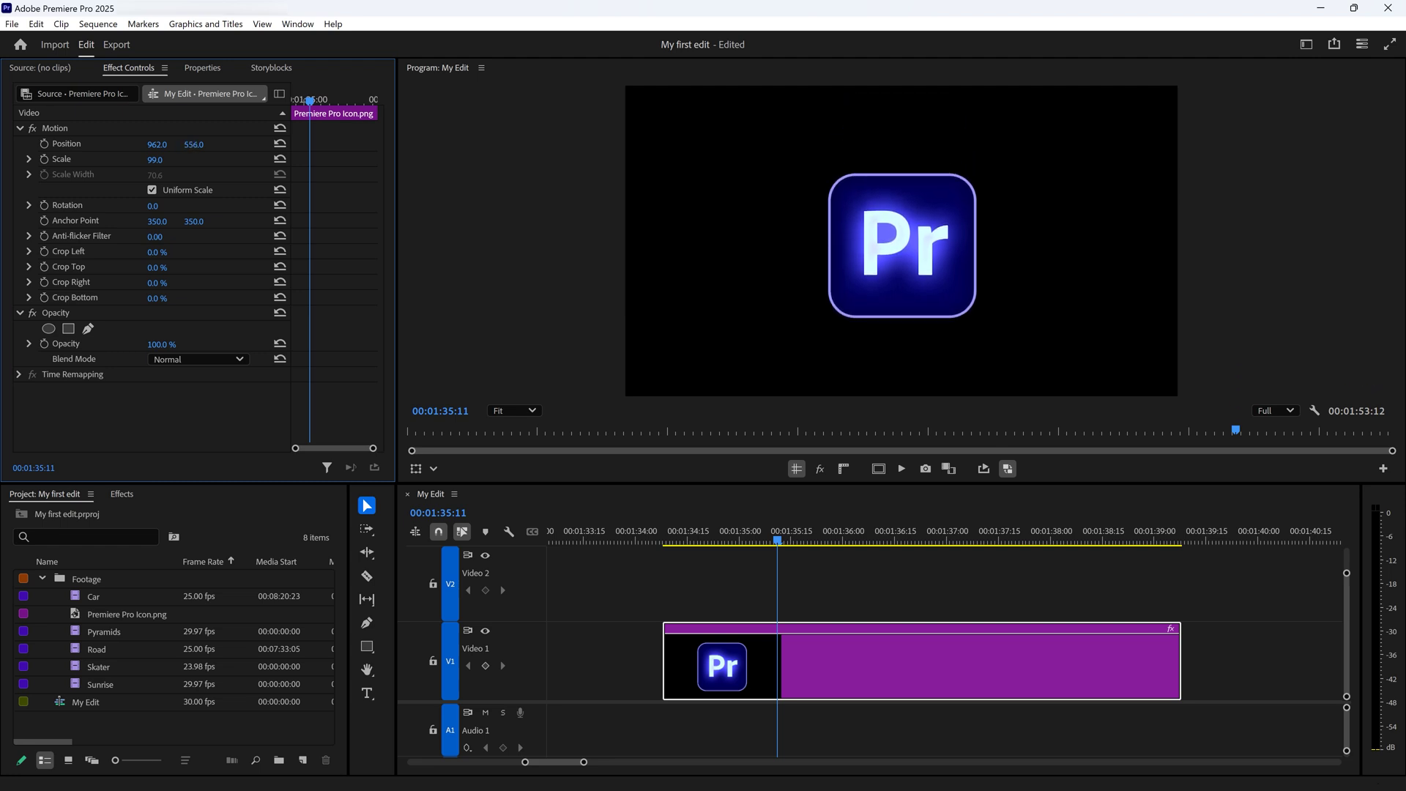
pyautogui.click(196, 146)
pyautogui.press('Return')
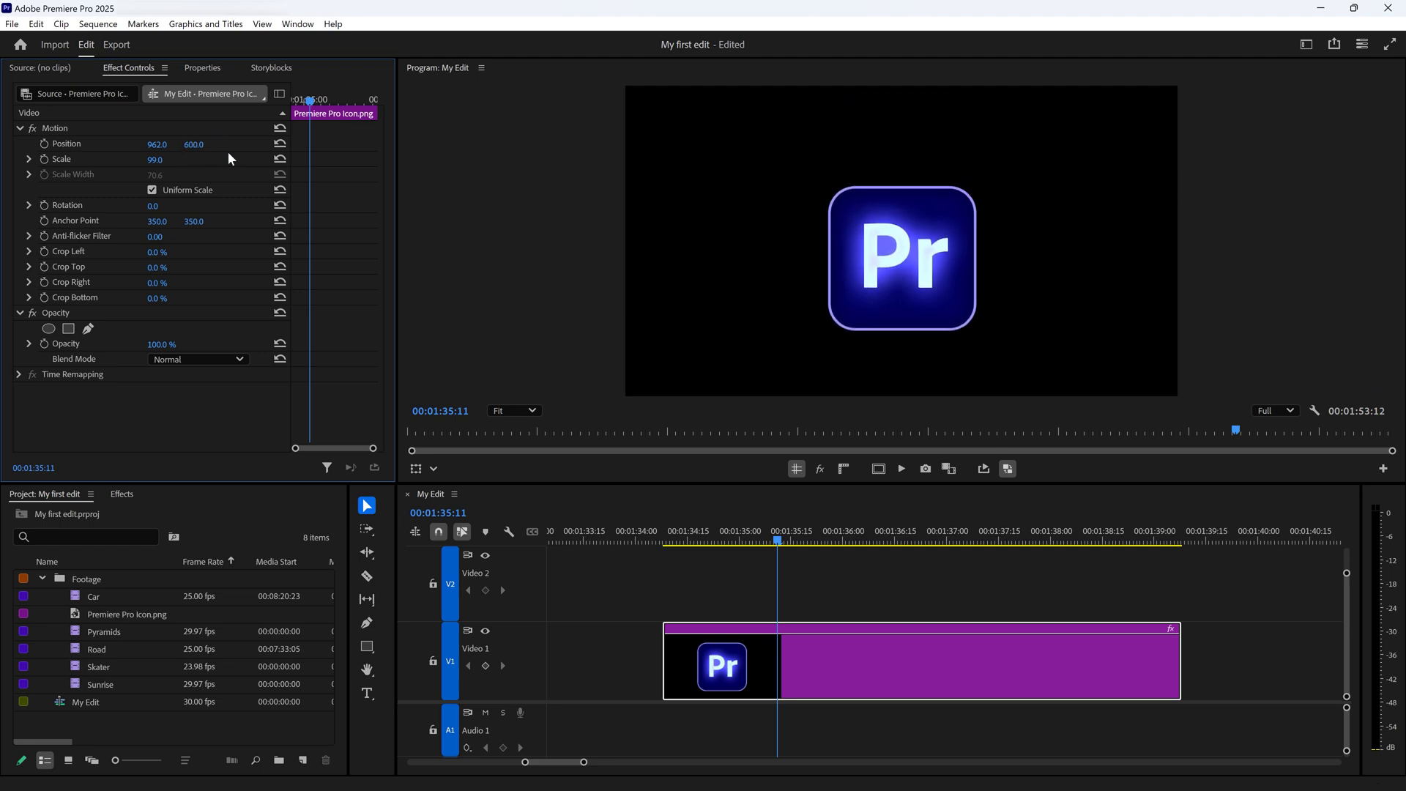
pyautogui.click(278, 143)
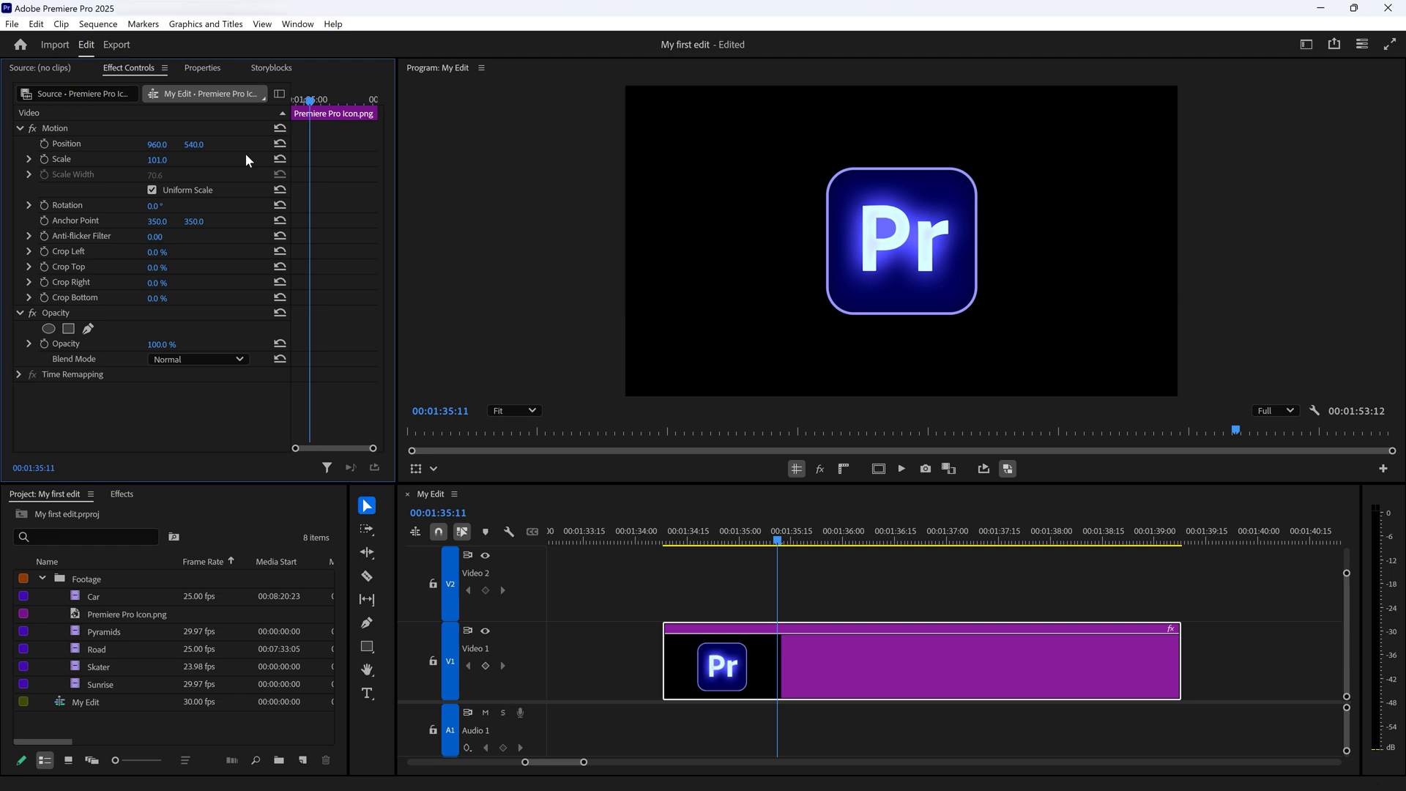
# Step: Keyframe the logo's Position at X 359 at 00:01:34:25, and again at 00:01:36:01
pyautogui.moveTo(316, 108); pyautogui.dragTo(300, 106)
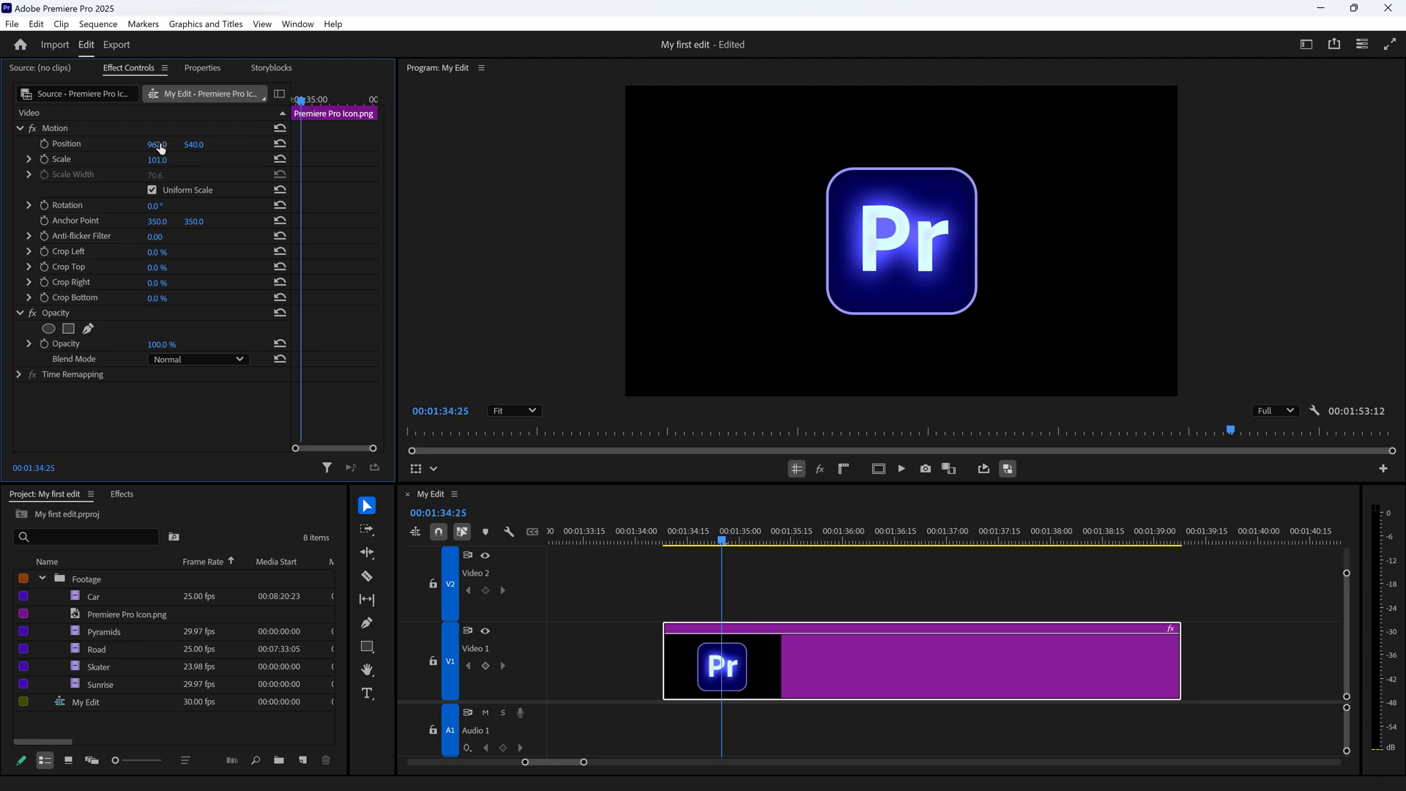
pyautogui.moveTo(157, 145); pyautogui.dragTo(6, 144)
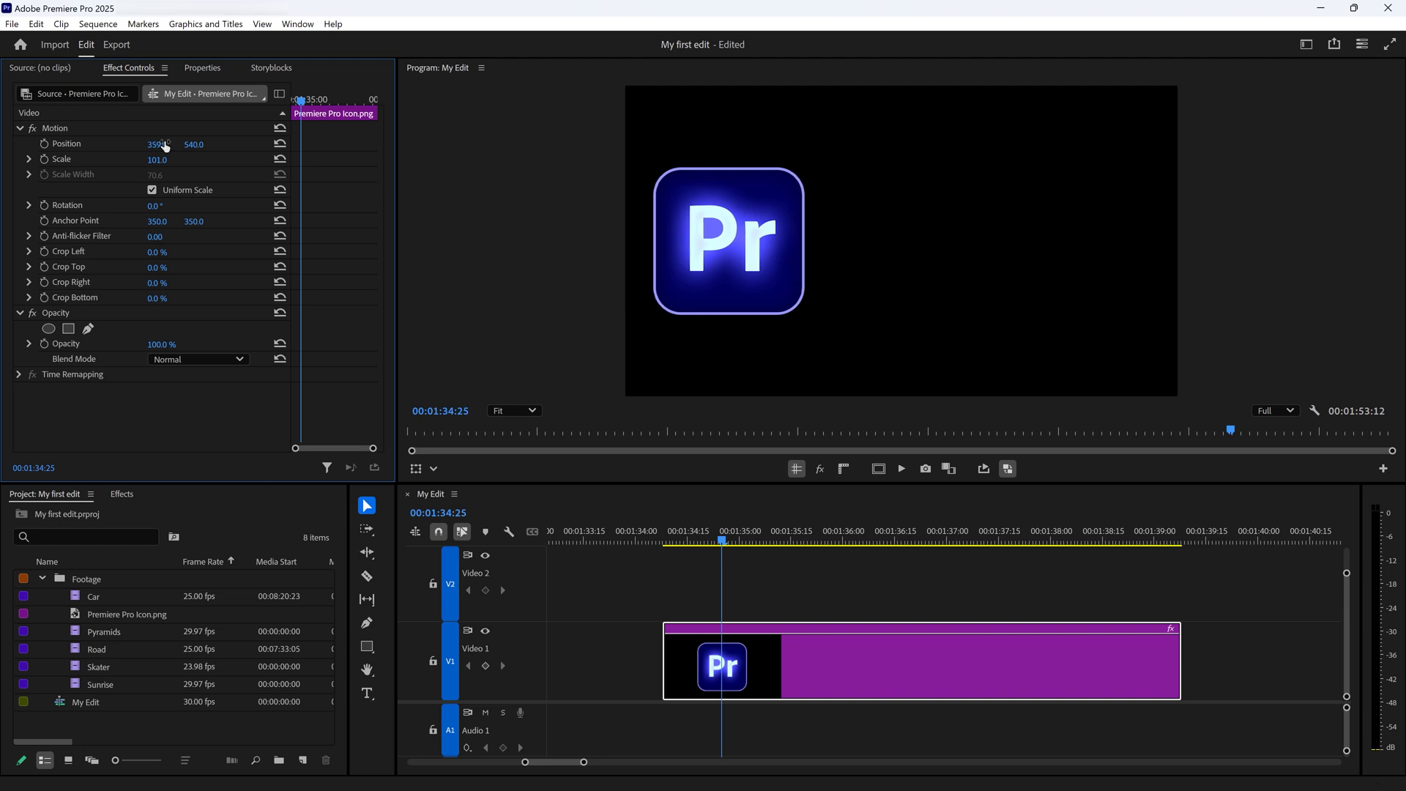
pyautogui.click(44, 143)
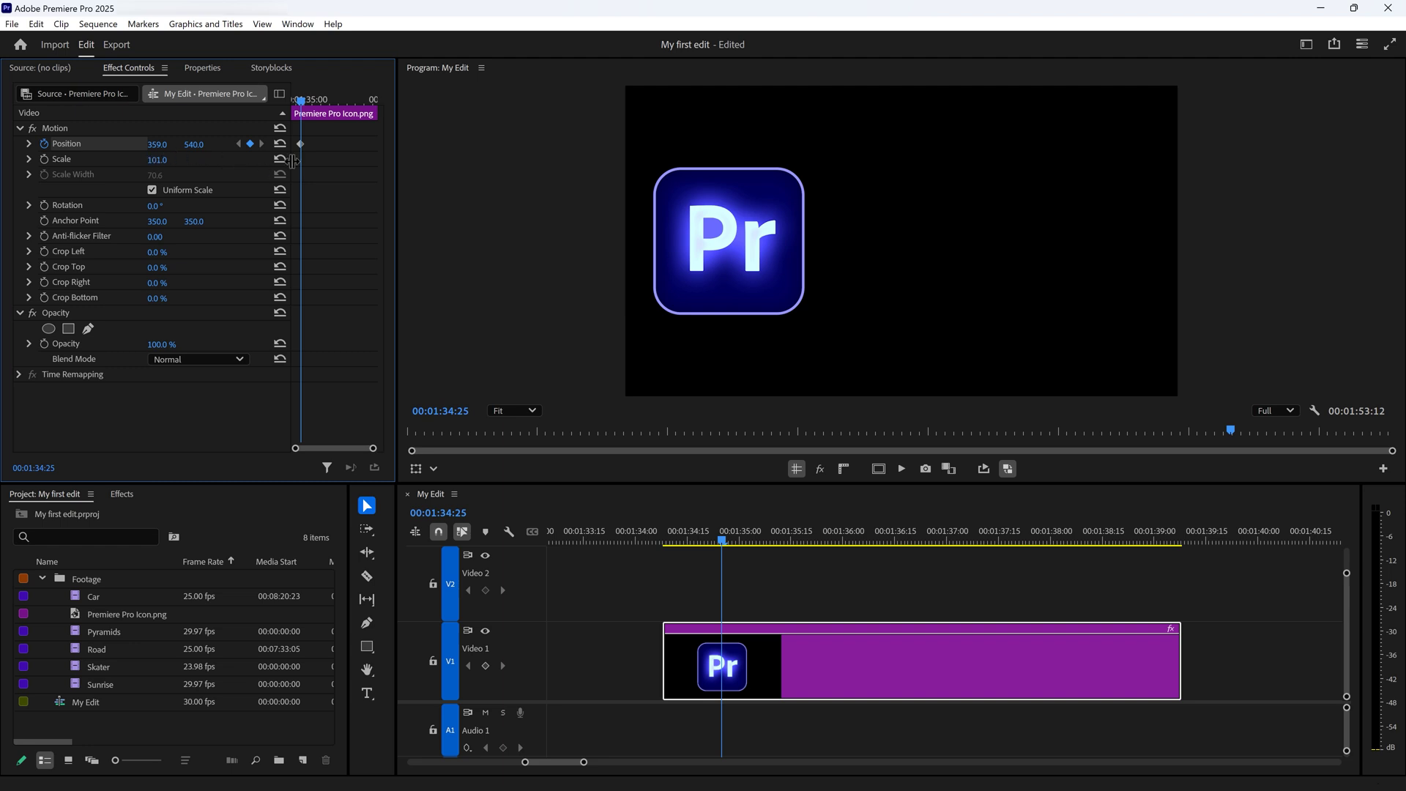
pyautogui.moveTo(304, 103); pyautogui.dragTo(368, 104)
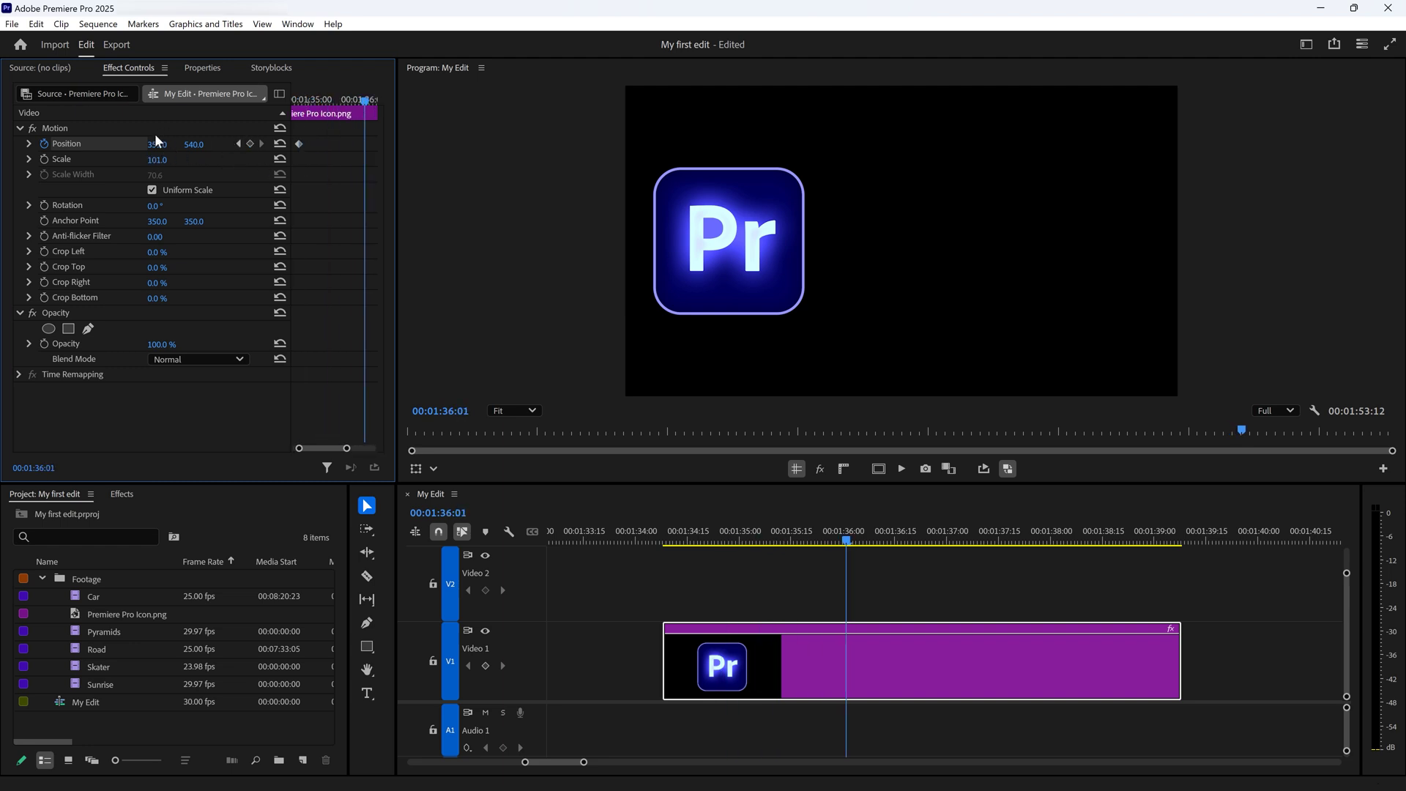
pyautogui.moveTo(155, 144); pyautogui.dragTo(581, 144)
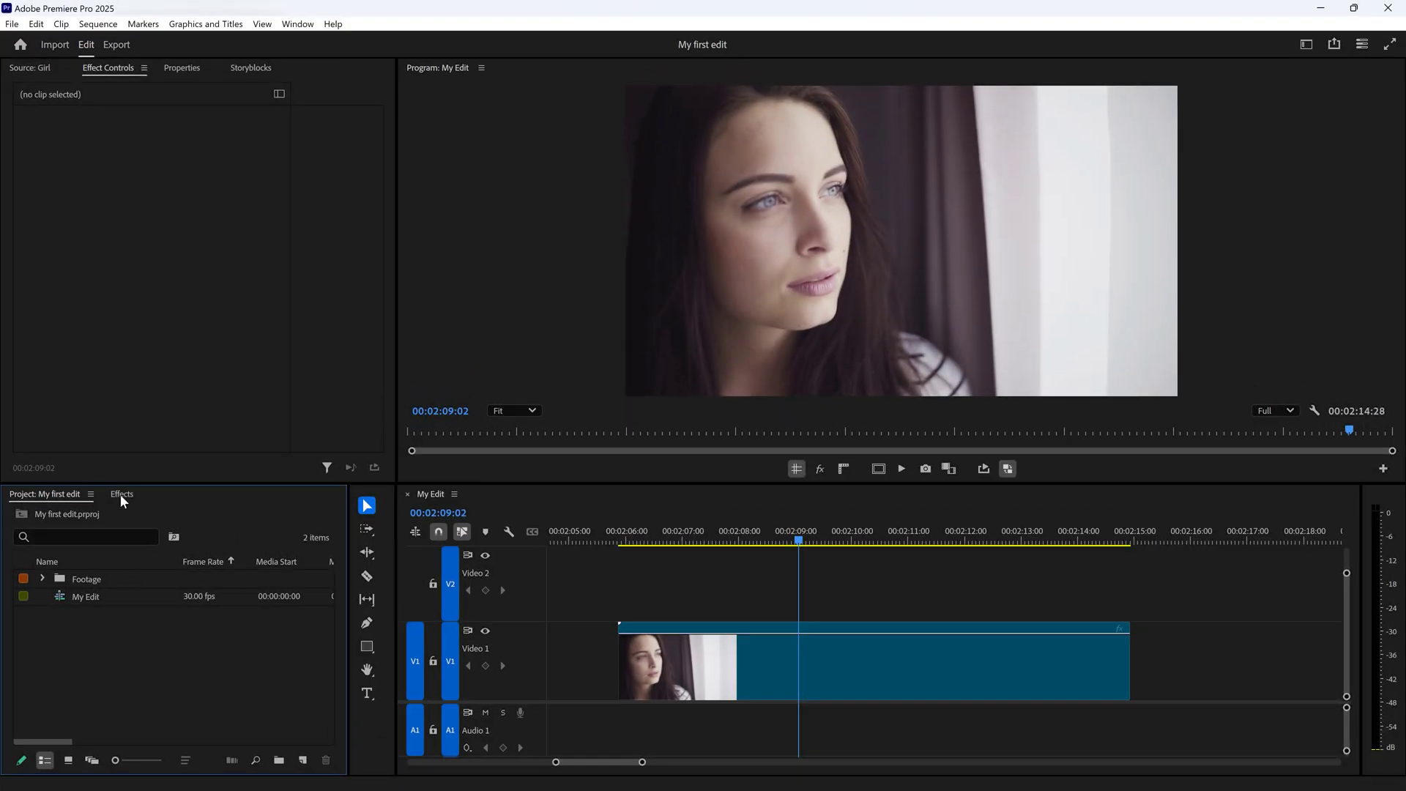
# Step: Apply Gaussian Blur from Video Effects > Blur & Sharpen to the Girl clip
pyautogui.click(121, 496)
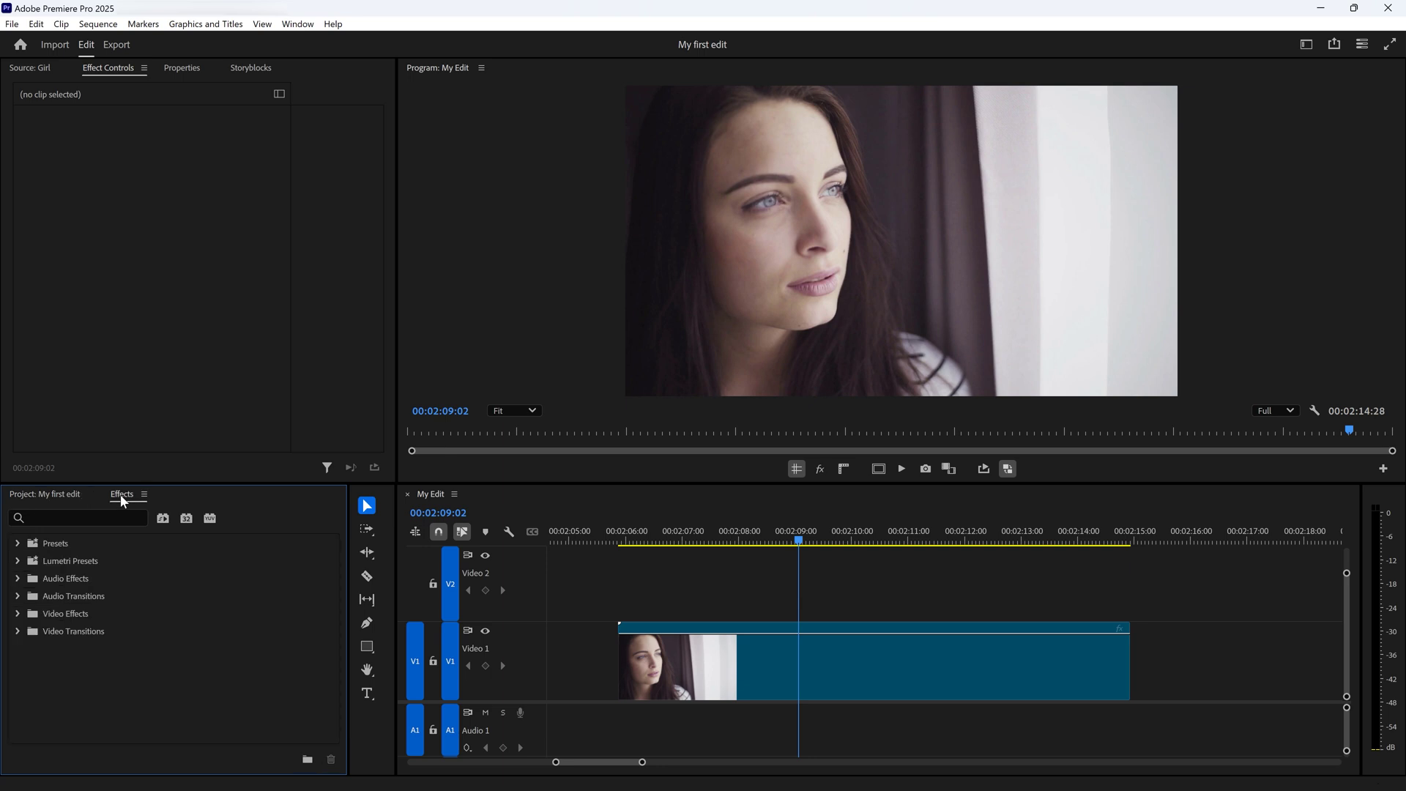
pyautogui.click(19, 613)
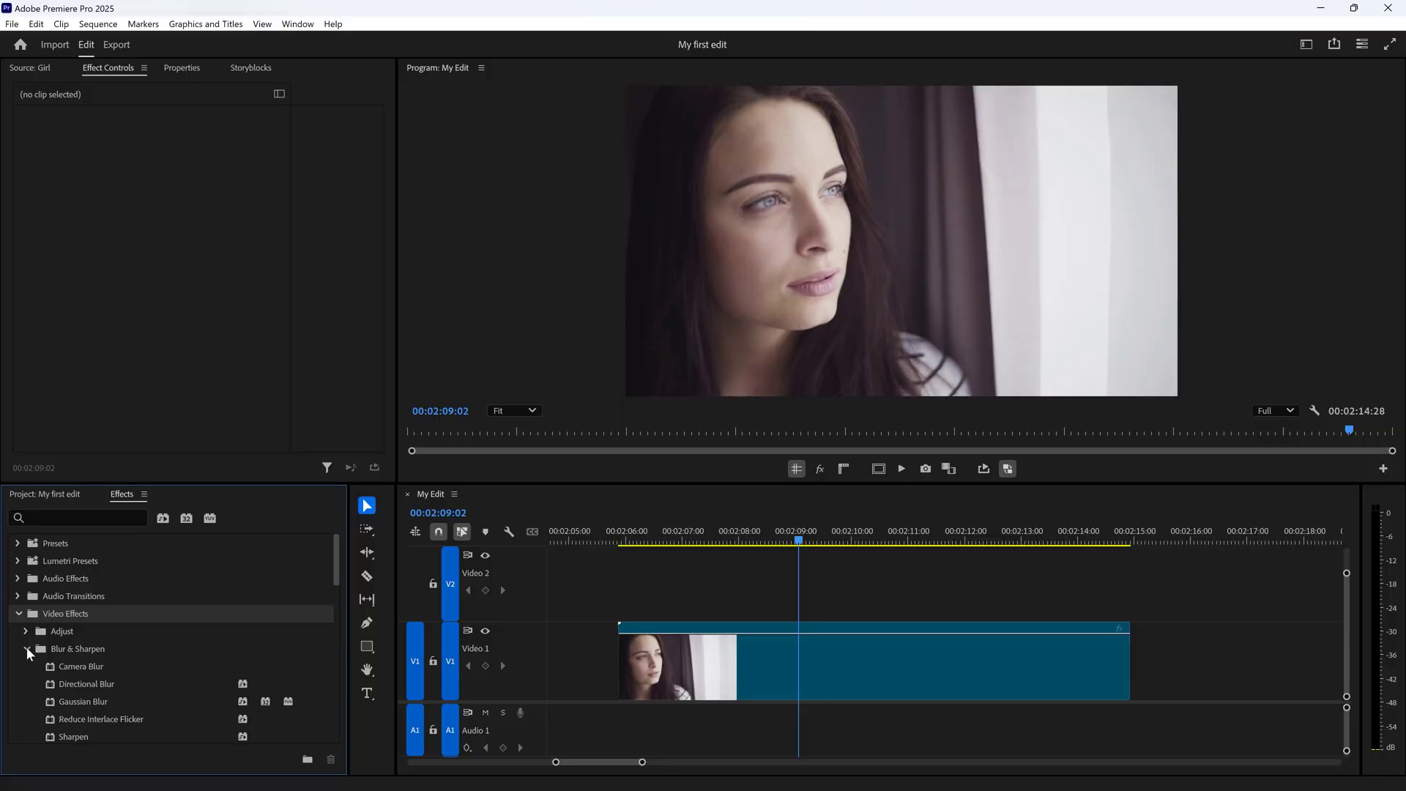
pyautogui.click(88, 701)
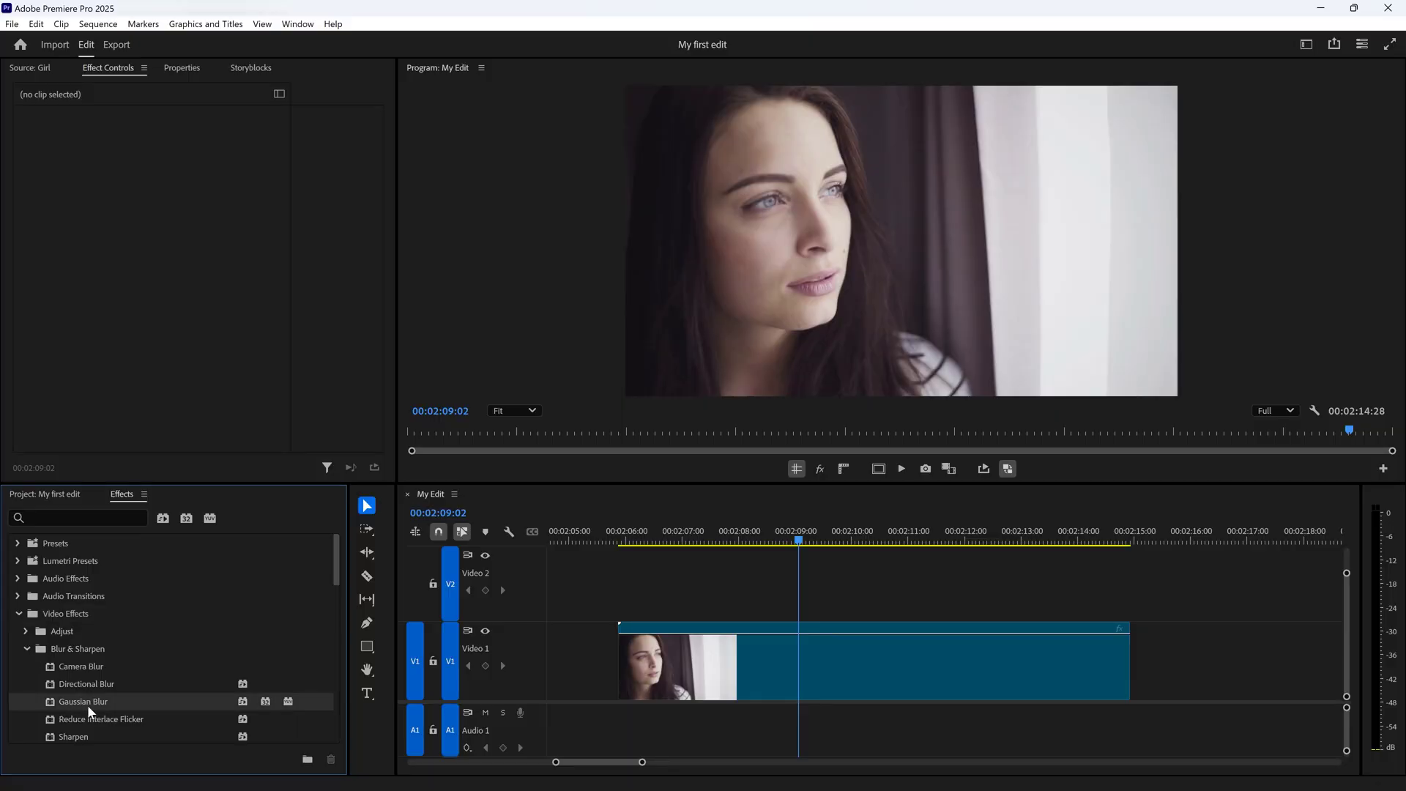
pyautogui.moveTo(88, 700); pyautogui.dragTo(772, 669)
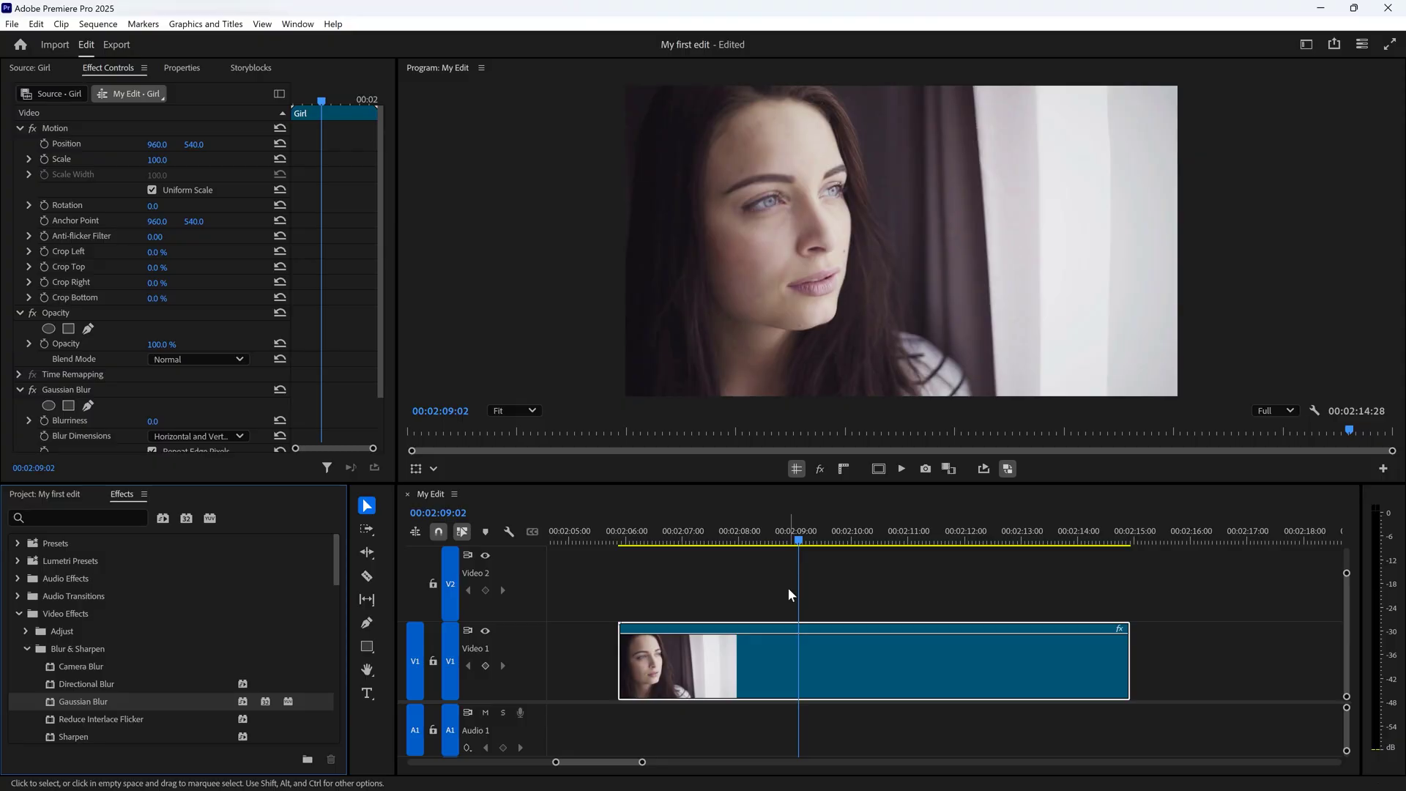
# Step: Raise the Girl clip's Gaussian Blur Blurriness in Effect Controls
pyautogui.click(738, 666)
pyautogui.moveTo(375, 339); pyautogui.dragTo(321, 370)
pyautogui.click(46, 335)
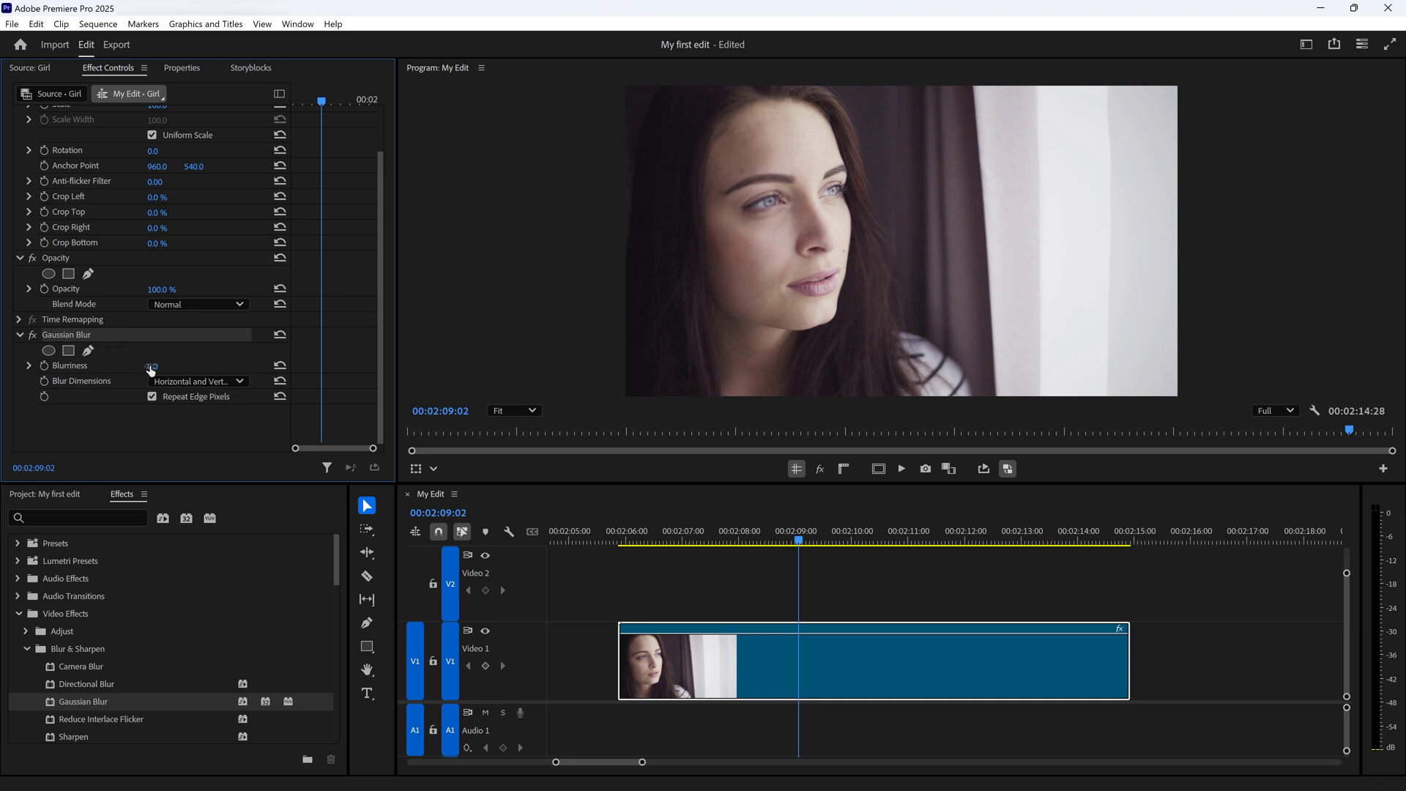
pyautogui.moveTo(150, 366); pyautogui.dragTo(269, 366)
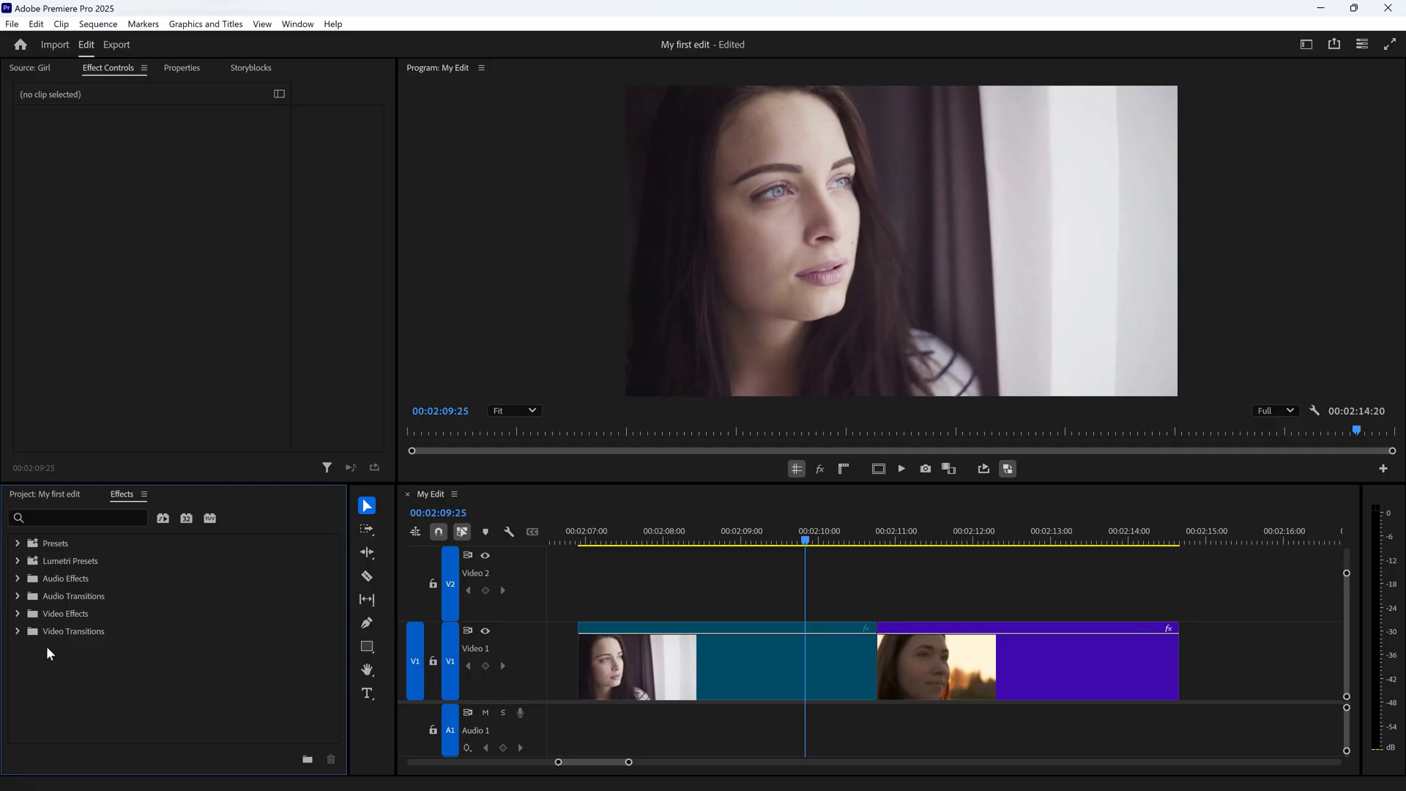
# Step: Drop an Additive Dissolve between the two Video 1 clips and lengthen it
pyautogui.click(18, 632)
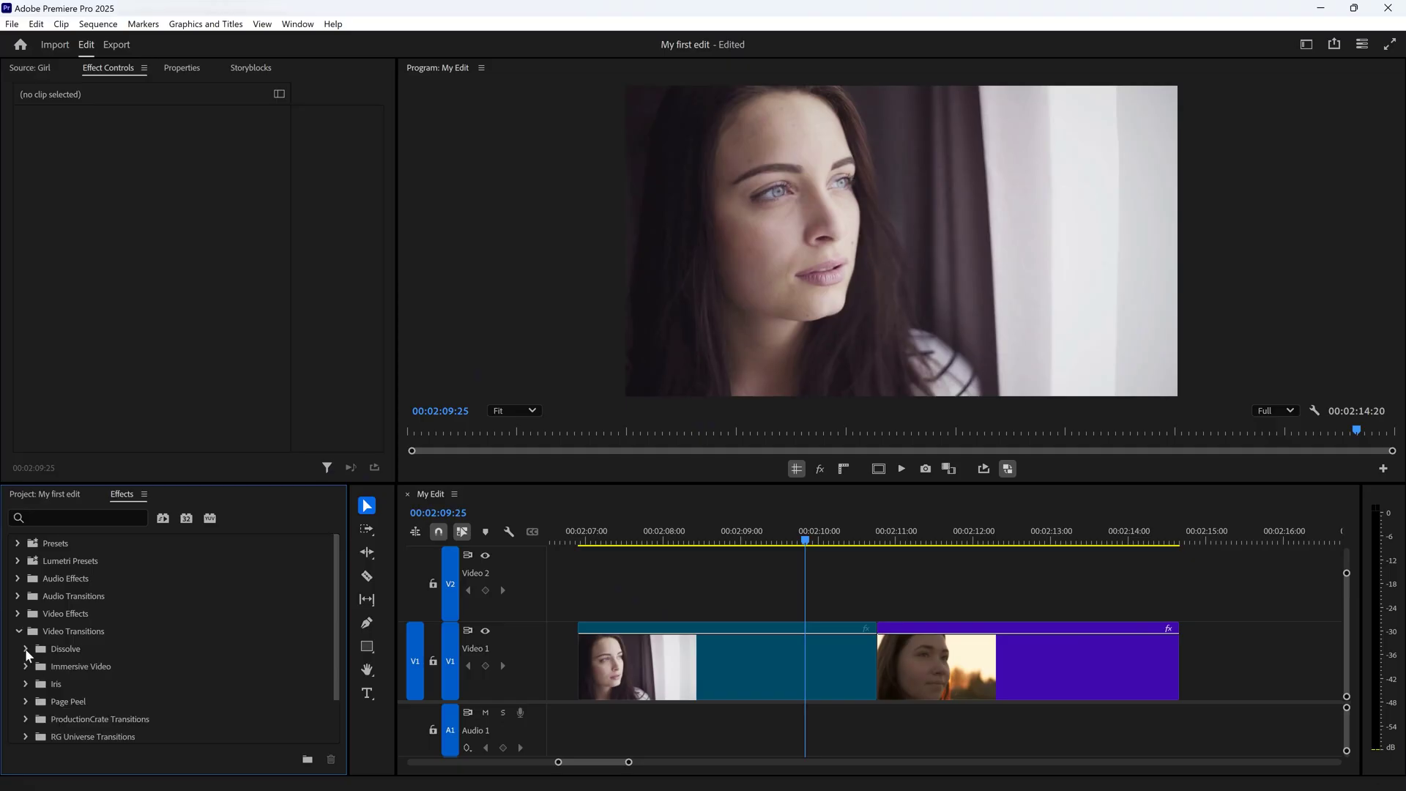
pyautogui.click(25, 648)
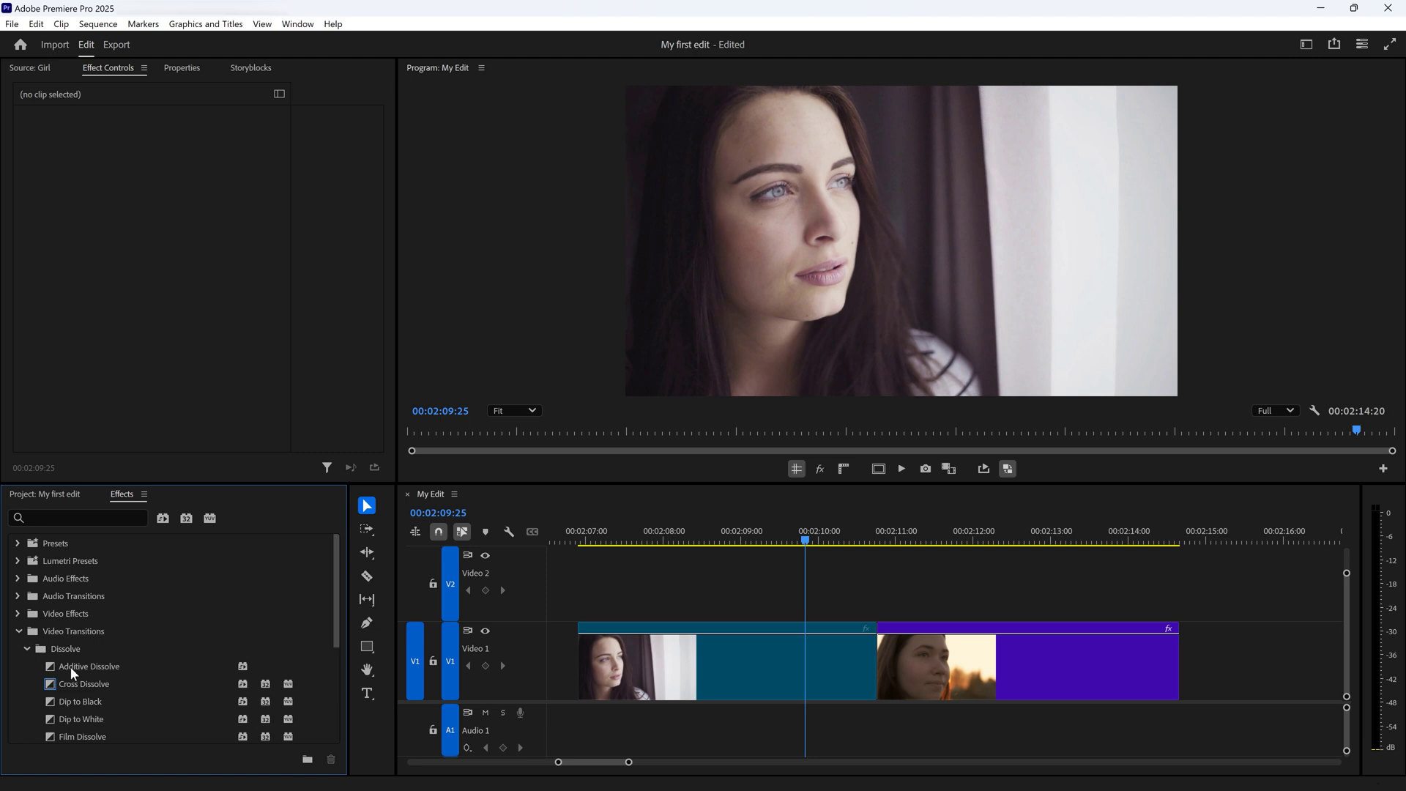
pyautogui.moveTo(73, 666); pyautogui.dragTo(877, 665)
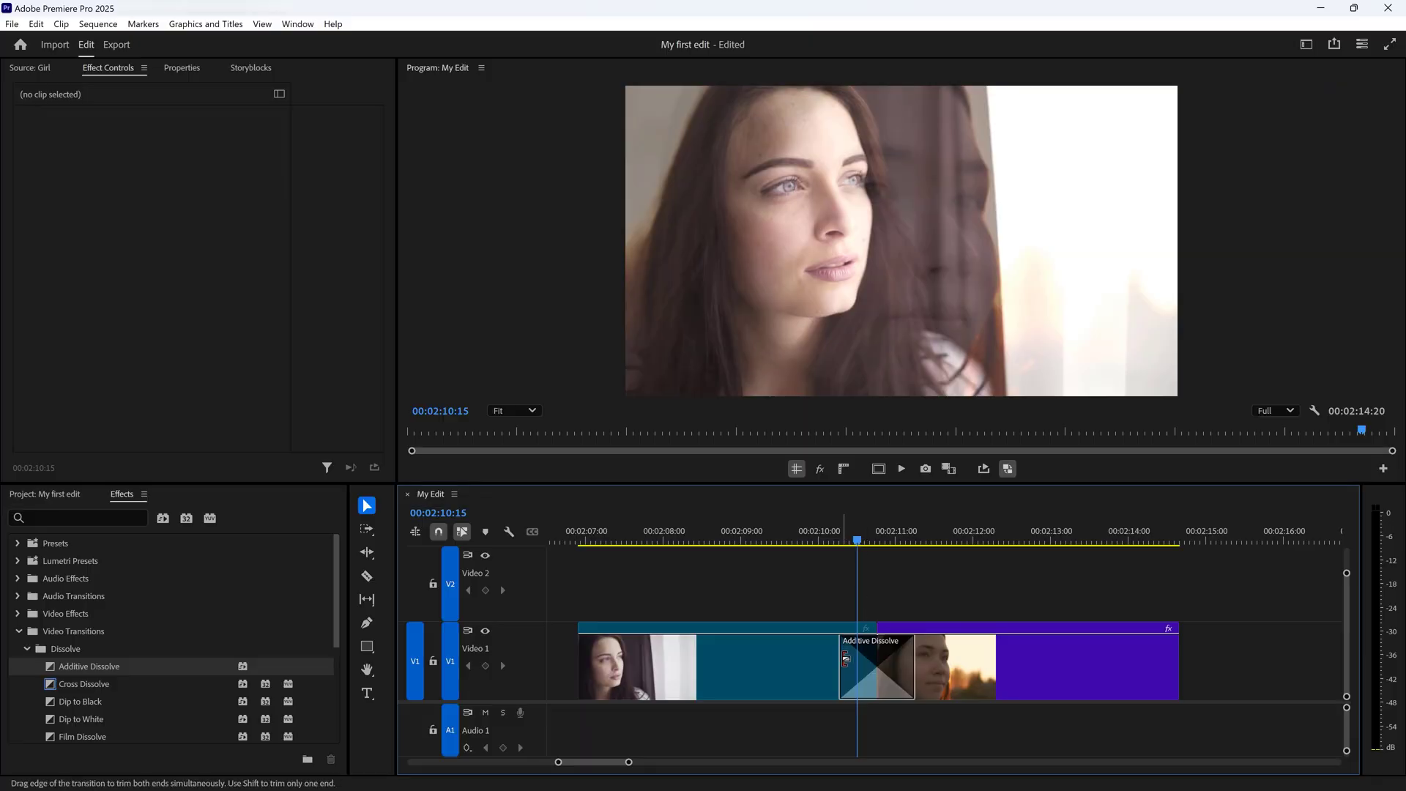
pyautogui.moveTo(842, 661)
pyautogui.mouseDown()
pyautogui.moveTo(782, 661)
pyautogui.moveTo(857, 657)
pyautogui.mouseUp()
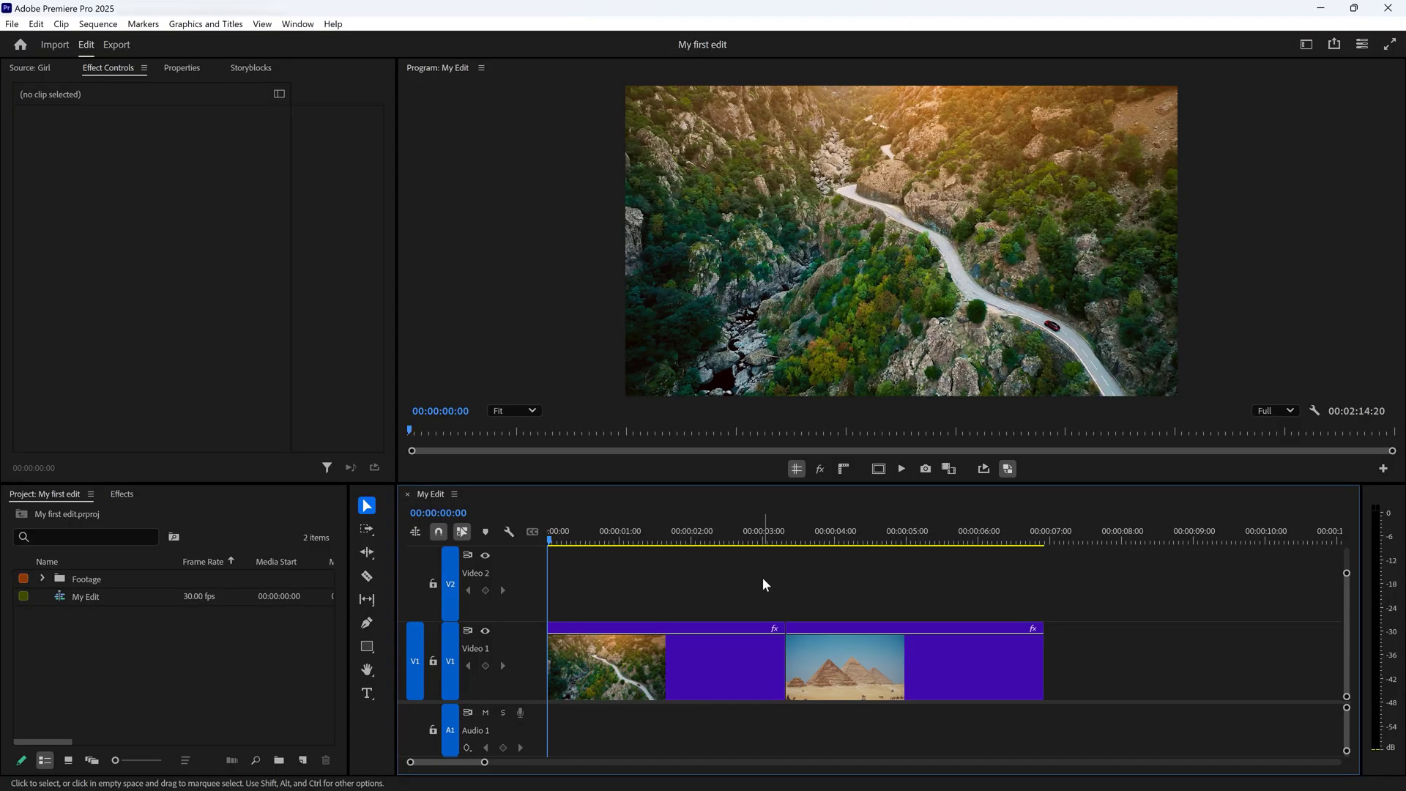
# Step: Add a default Cross Dissolve at the road clip's start, lengthen it, and preview the fade
pyautogui.click(550, 659)
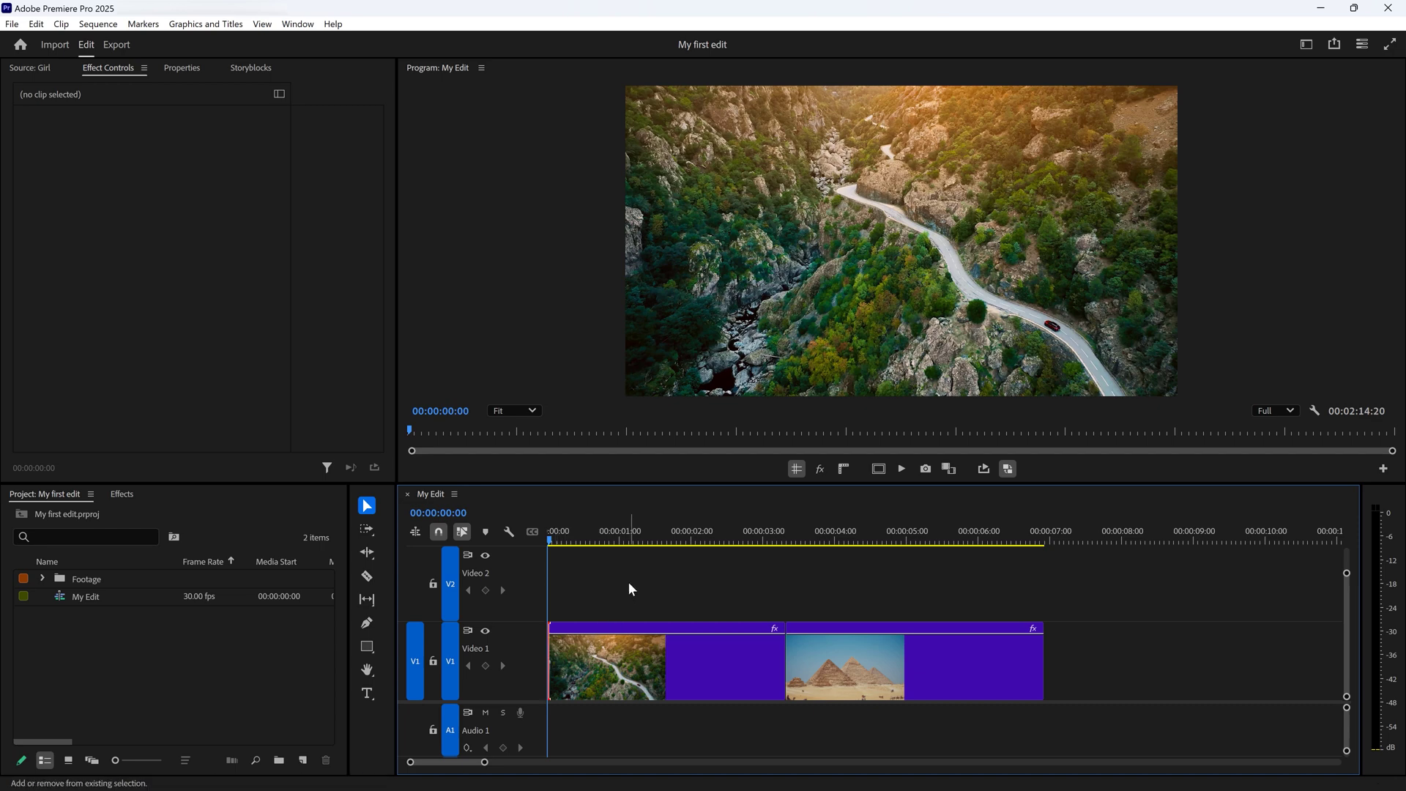
pyautogui.hotkey('ctrl', 'd')
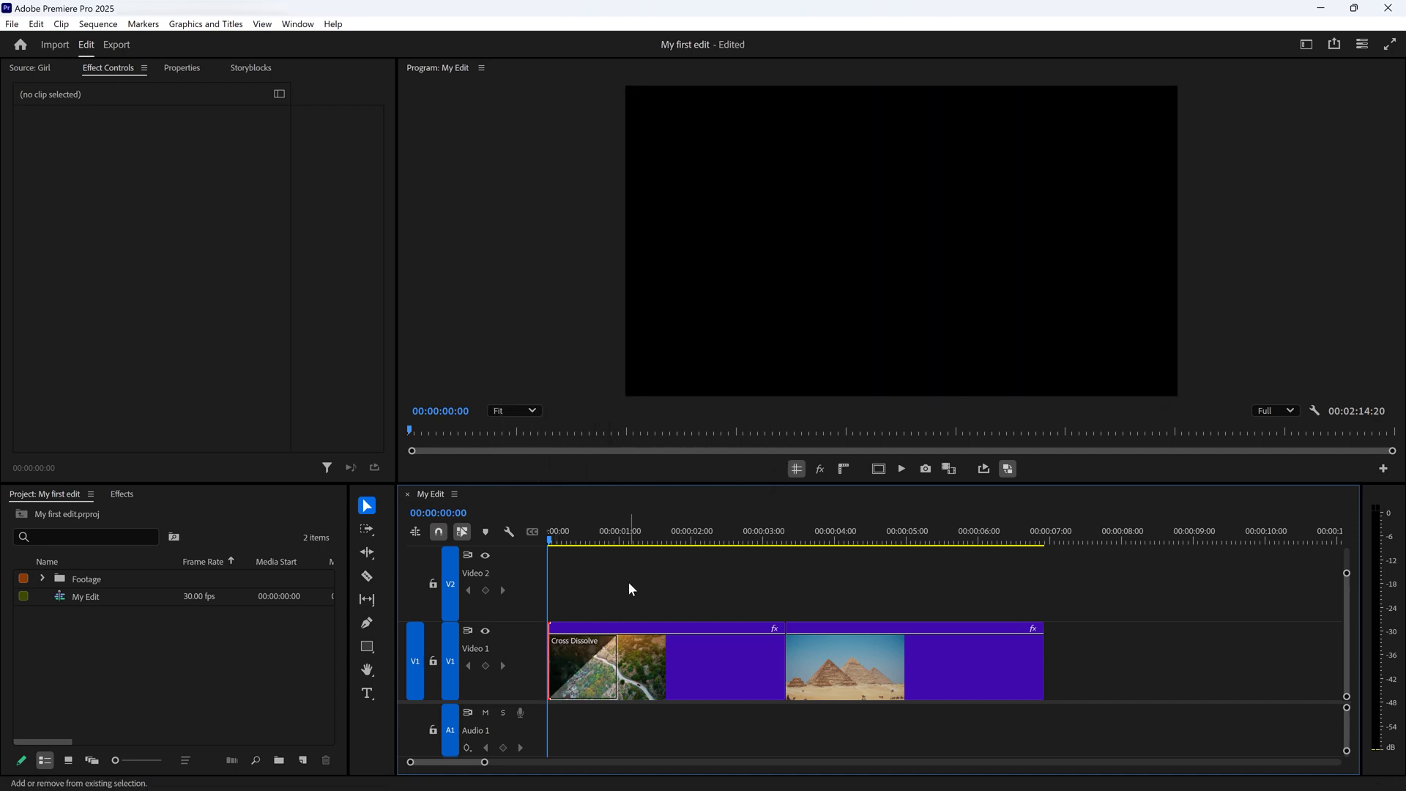
pyautogui.press('space')
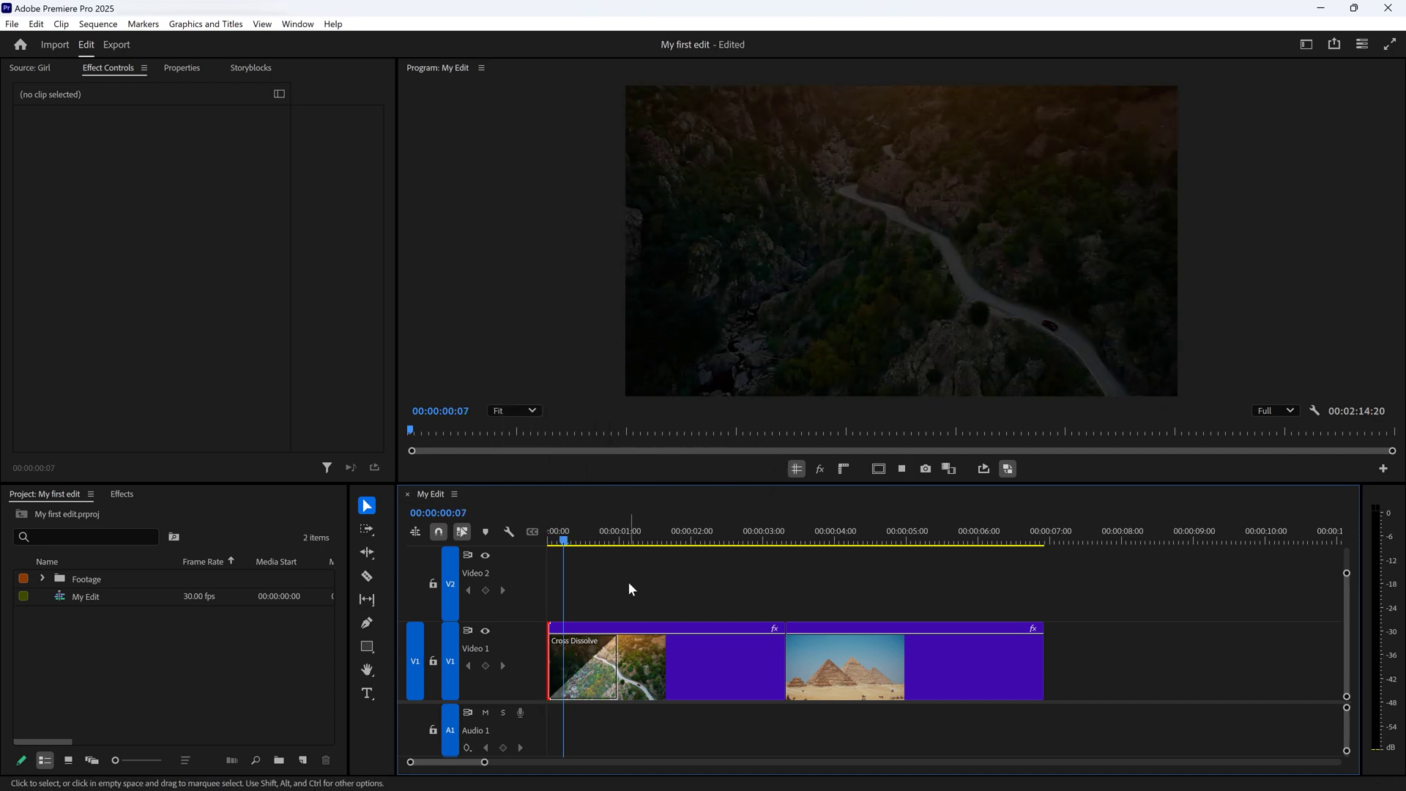
pyautogui.press('space')
pyautogui.moveTo(615, 653); pyautogui.dragTo(713, 654)
pyautogui.click(599, 542)
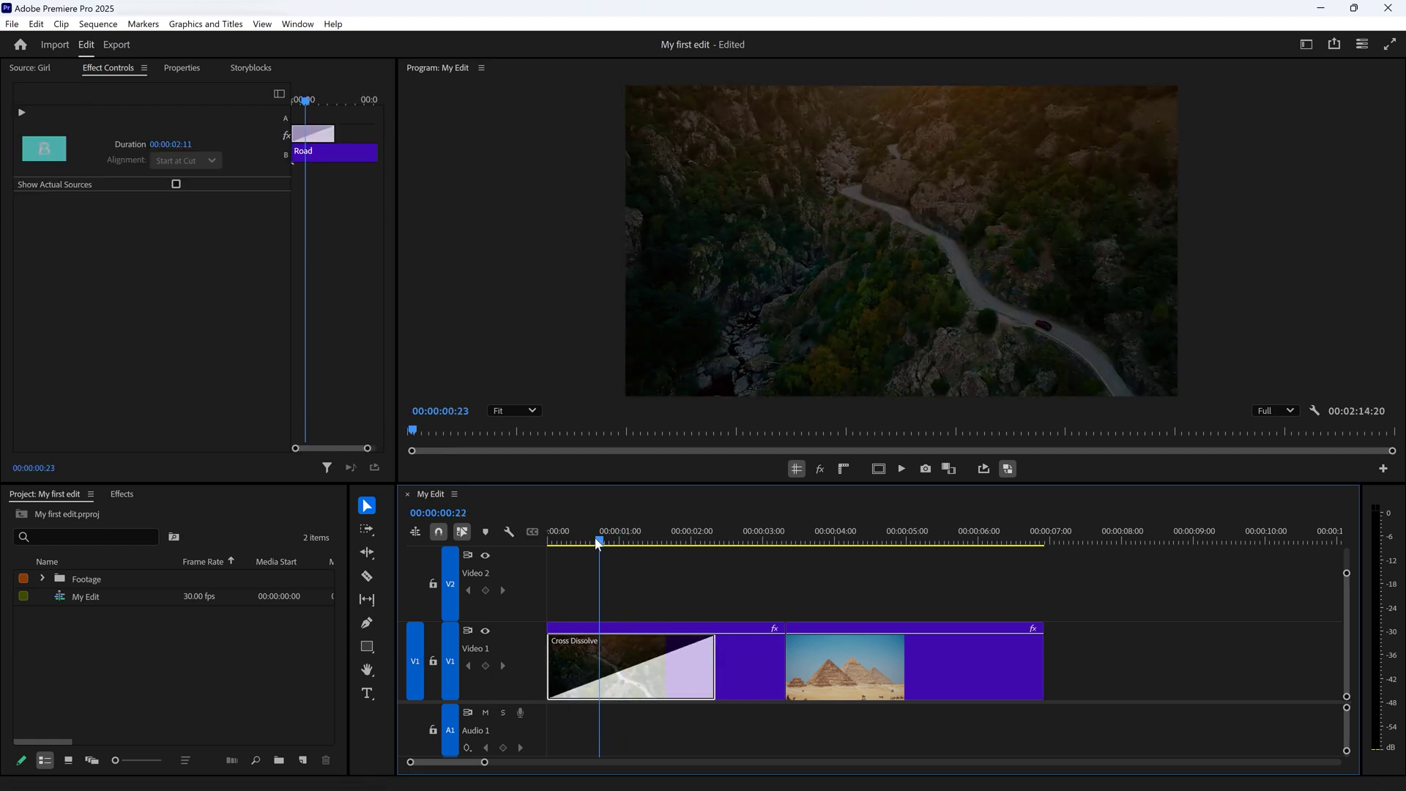
pyautogui.press('Home')
pyautogui.press('space')
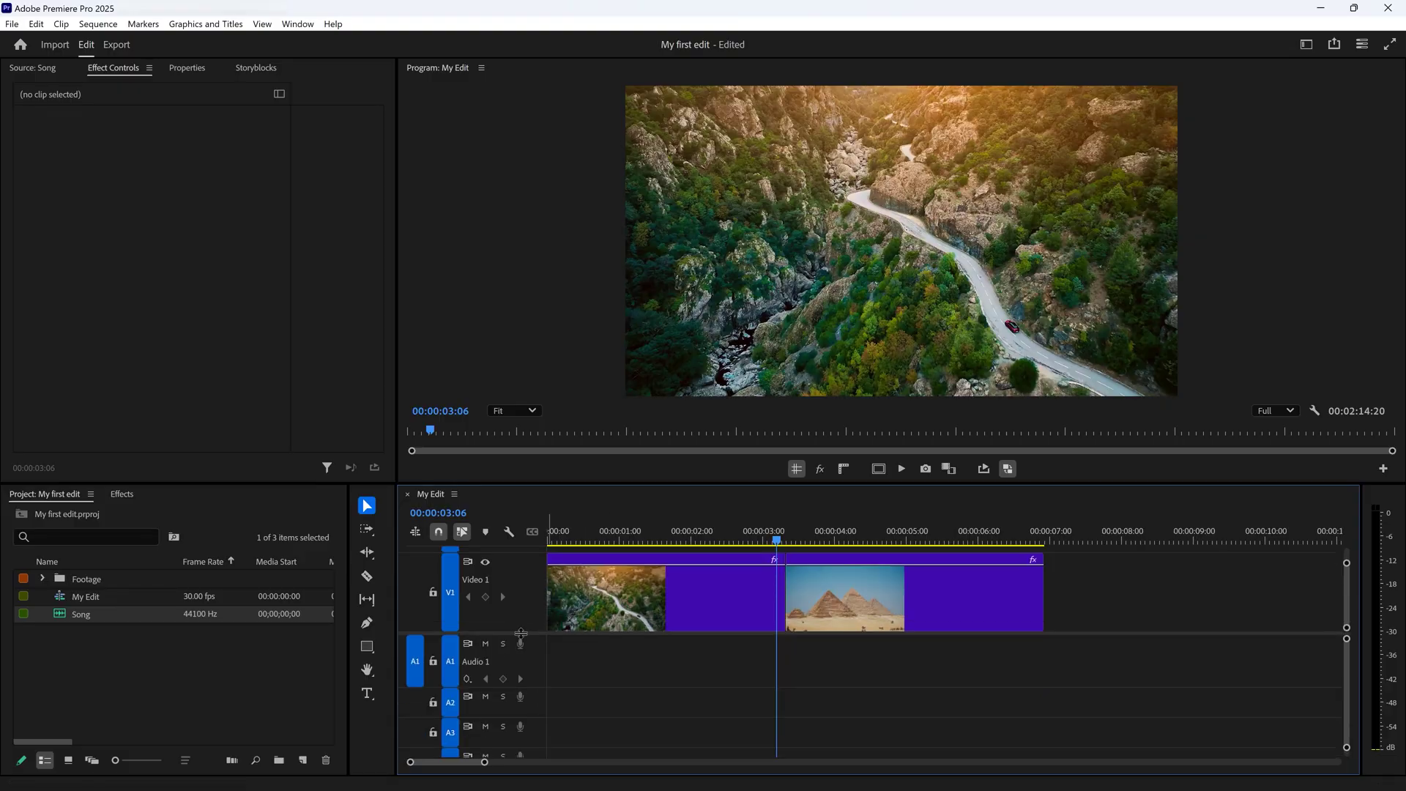
# Step: Place the Song on Audio 1 and cut it to end with the video
pyautogui.scroll(4, 532, 645)
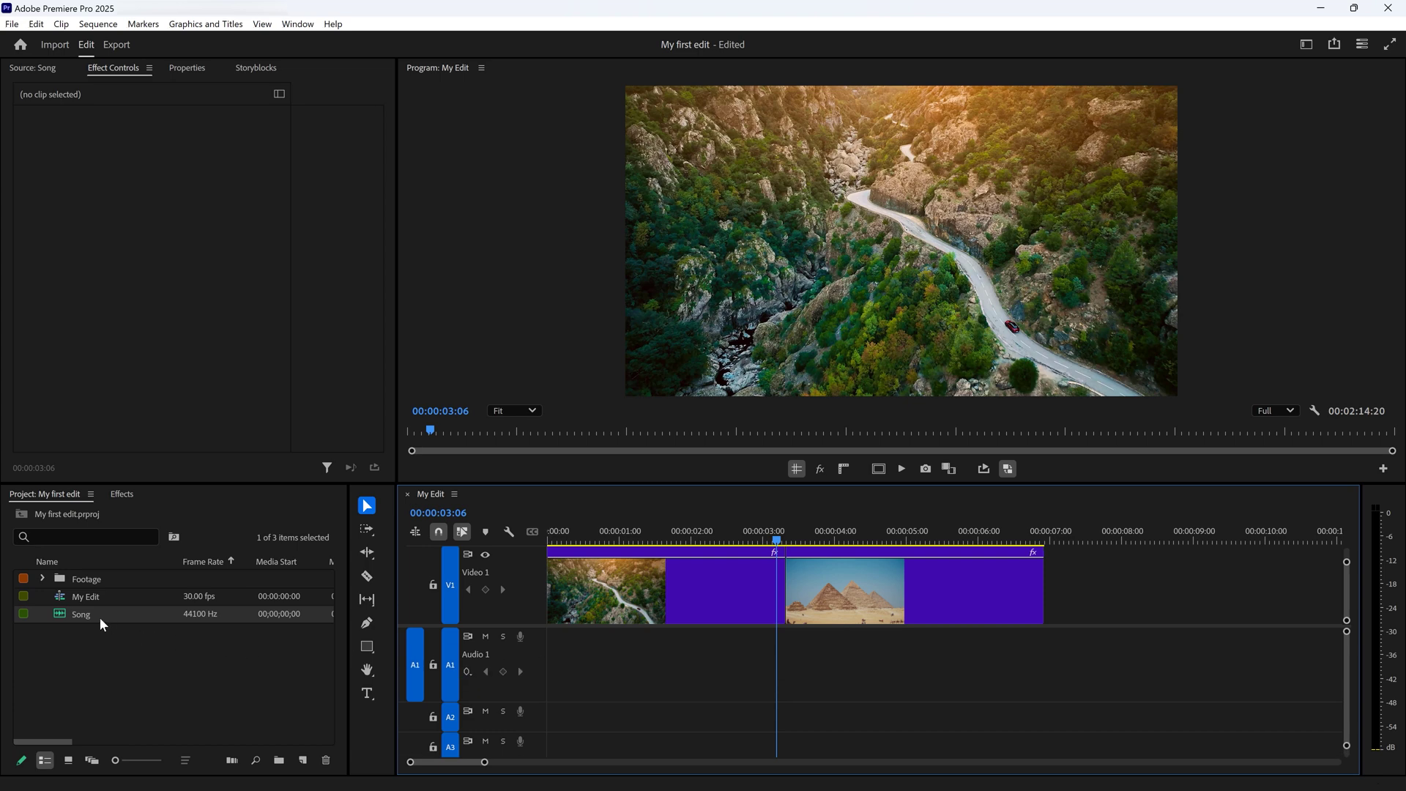
pyautogui.moveTo(63, 608); pyautogui.dragTo(560, 661)
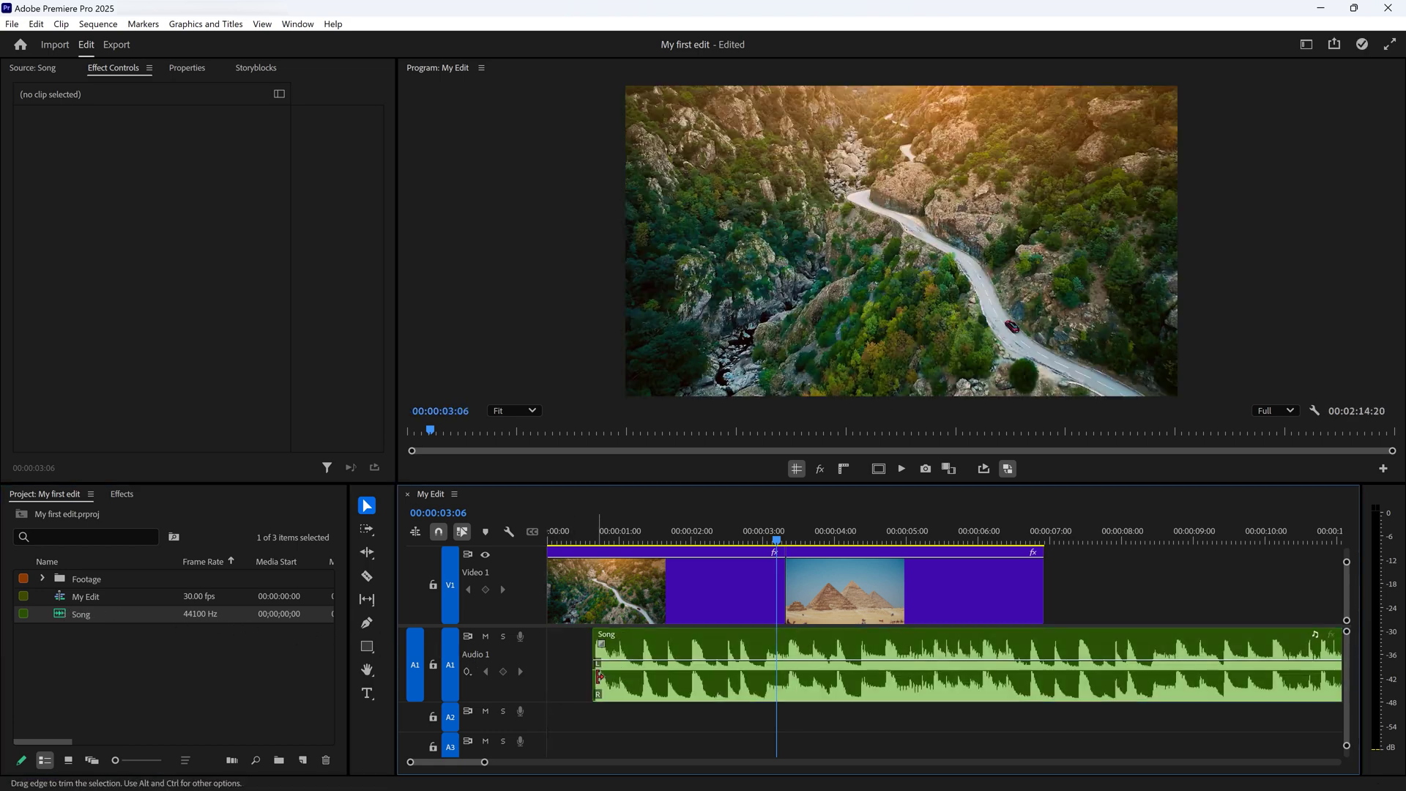
pyautogui.click(1097, 535)
pyautogui.press('w')
pyautogui.moveTo(1094, 681); pyautogui.dragTo(1043, 692)
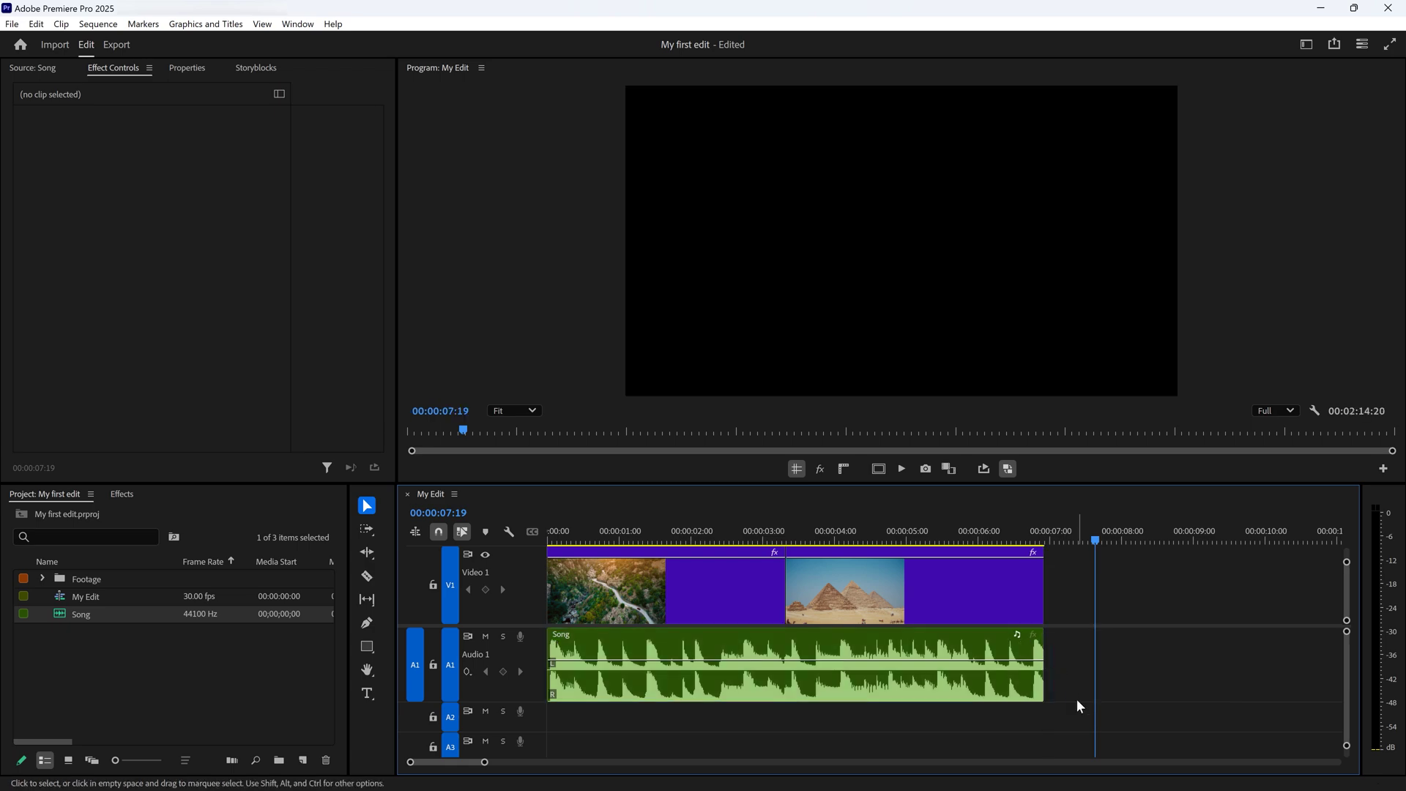
# Step: Lower the Song's volume and play back to check the level
pyautogui.moveTo(1091, 534); pyautogui.dragTo(661, 508)
pyautogui.press('Left')
pyautogui.press('Left')
pyautogui.press('Left')
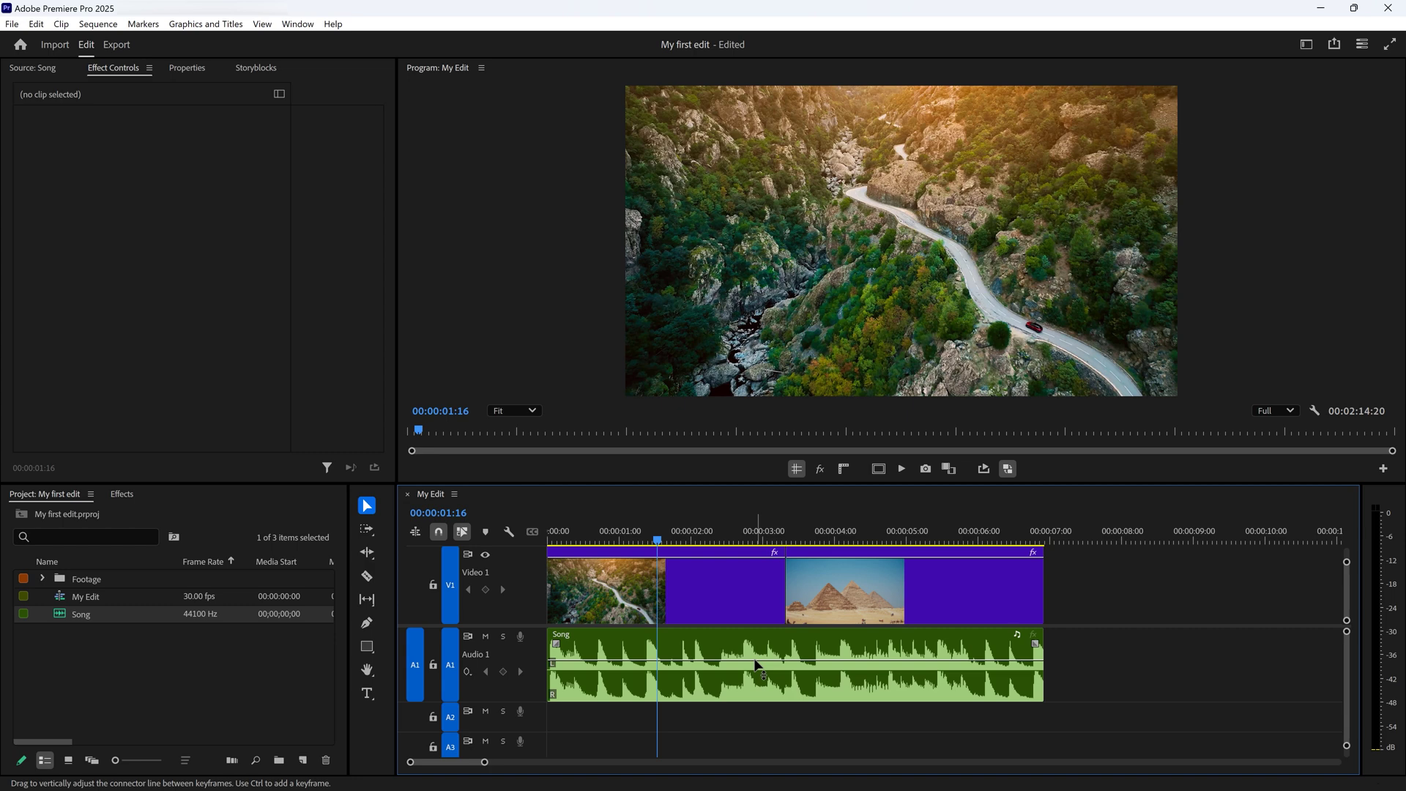
pyautogui.moveTo(756, 664); pyautogui.dragTo(756, 668)
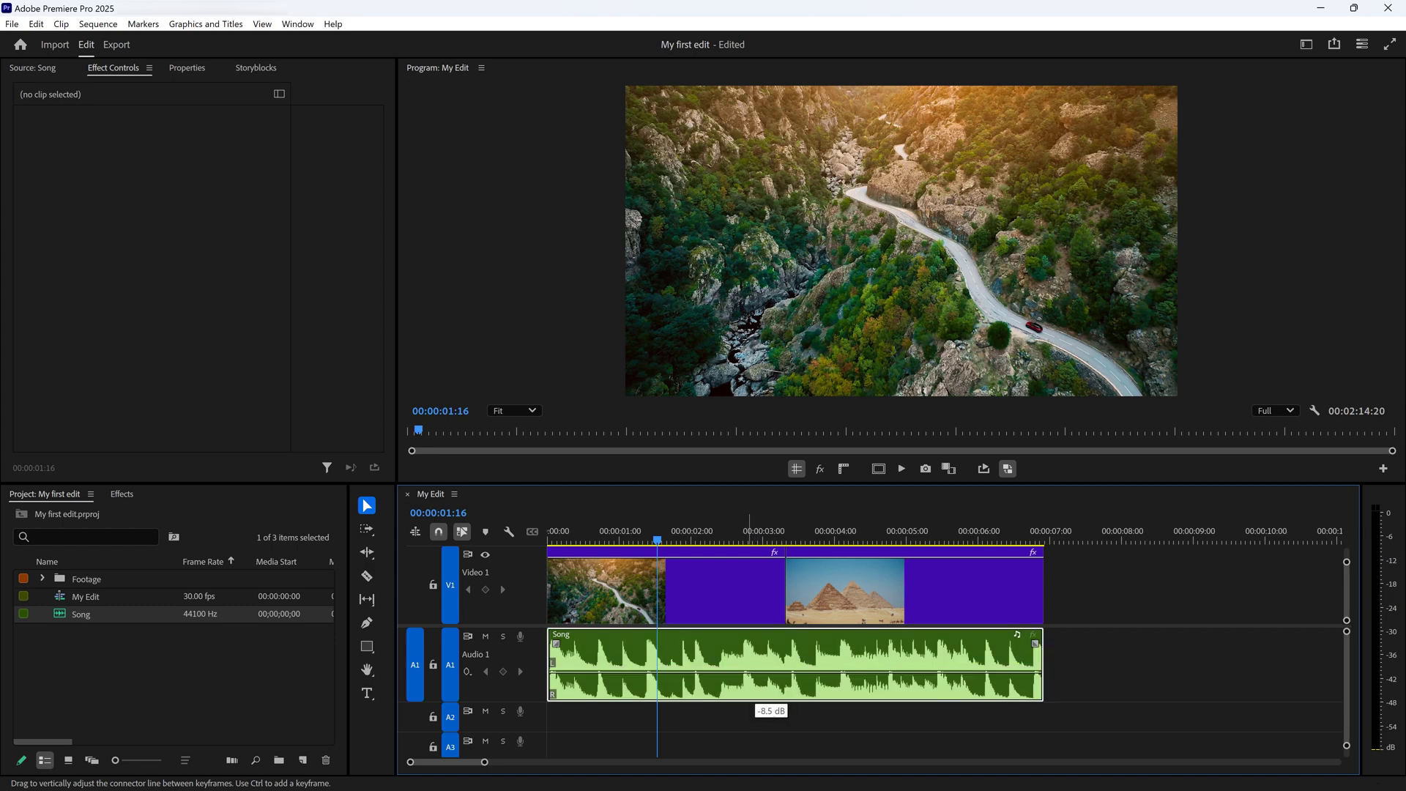
pyautogui.press('space')
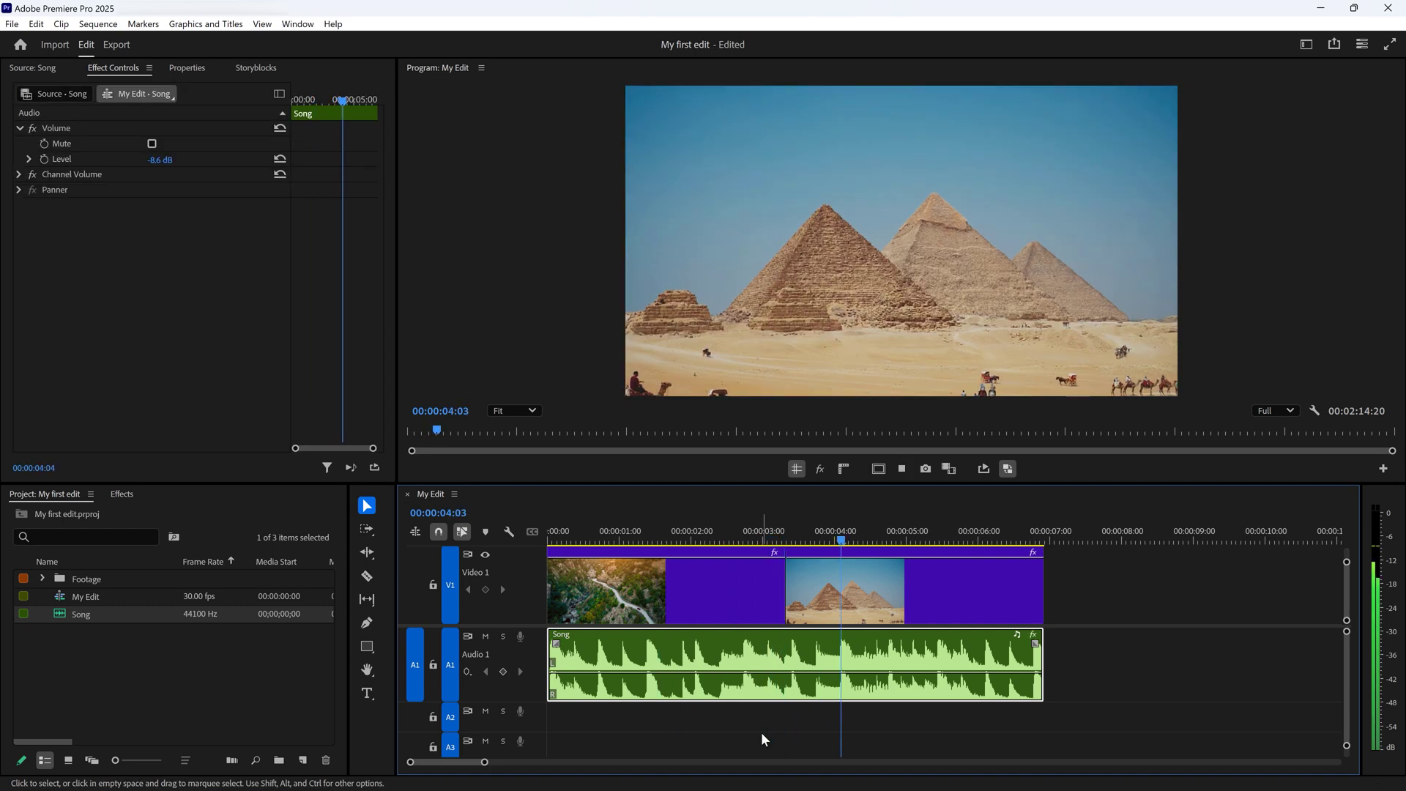
pyautogui.press('space')
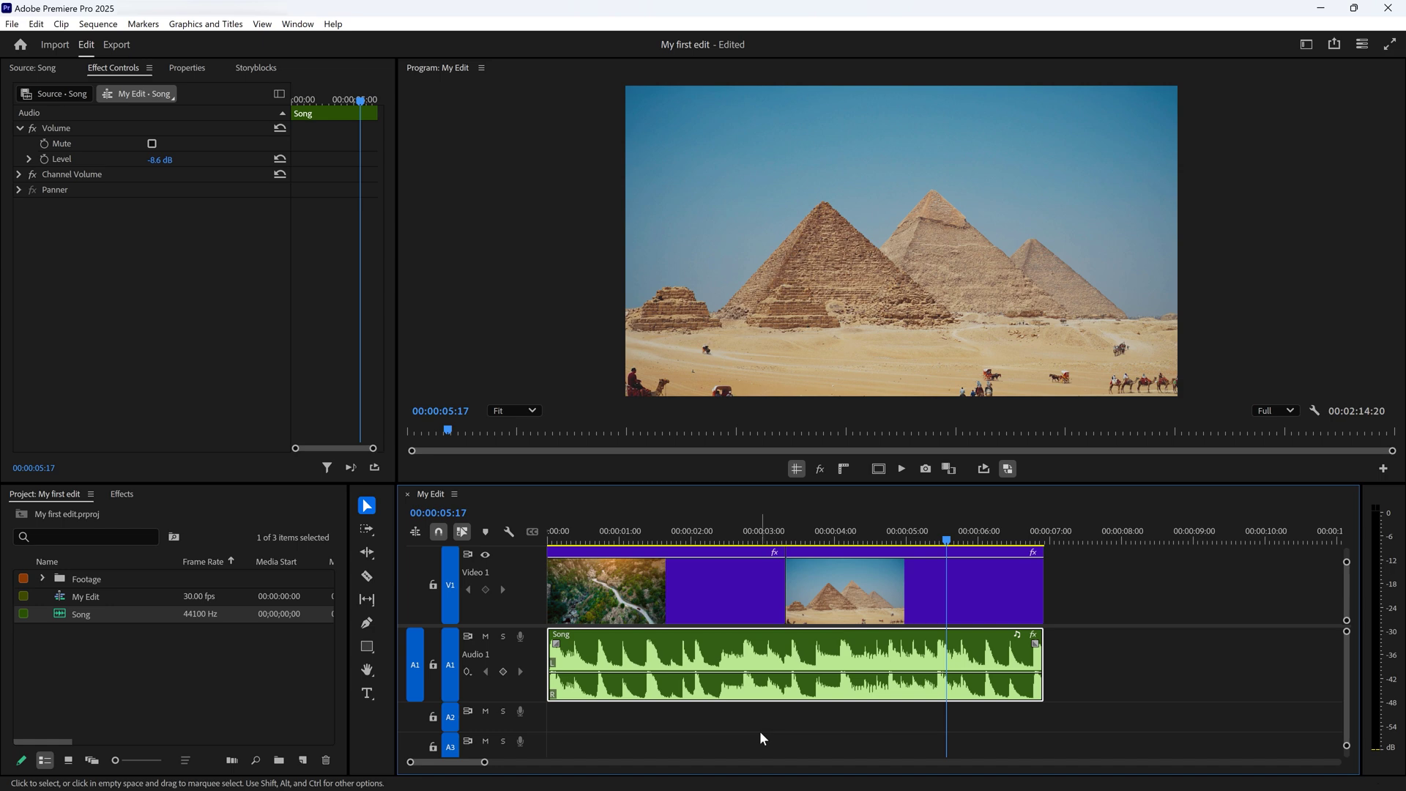
# Step: Add default transitions so the Song fades in and out, then review from the start
pyautogui.hotkey('shift', 'd')
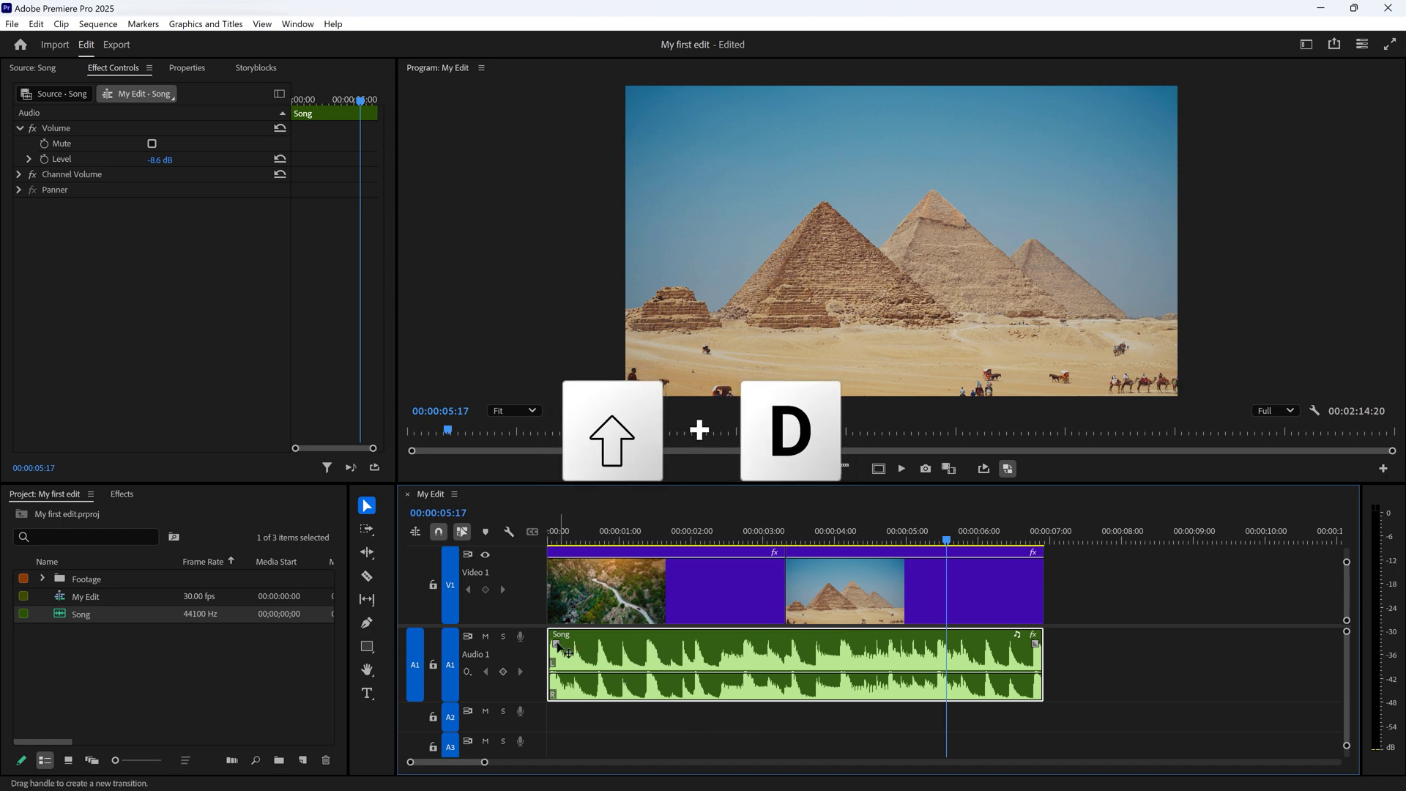
pyautogui.moveTo(557, 646); pyautogui.dragTo(628, 649)
pyautogui.moveTo(1034, 645); pyautogui.dragTo(981, 651)
pyautogui.click(571, 540)
pyautogui.hotkey('ctrl', 'd')
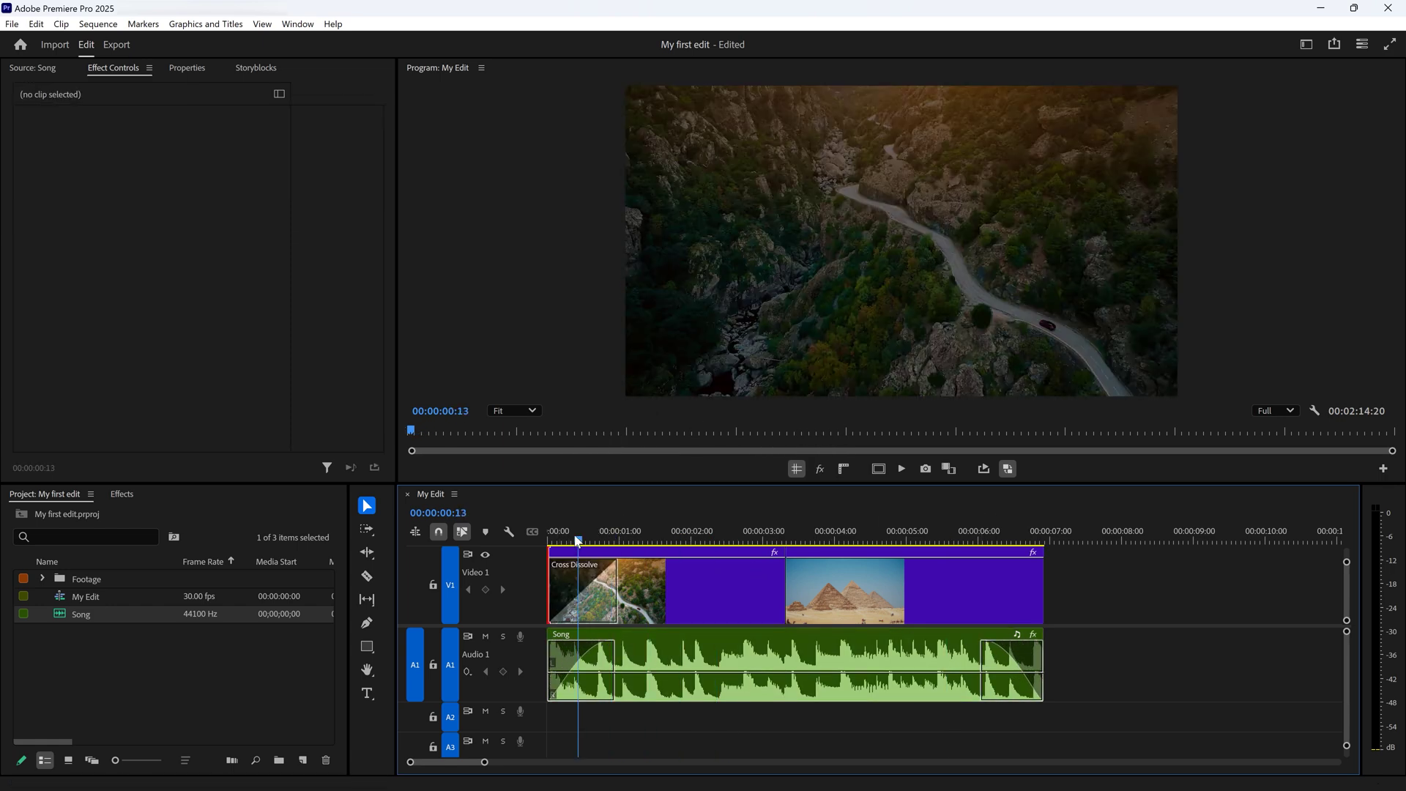
pyautogui.moveTo(571, 540); pyautogui.dragTo(551, 543)
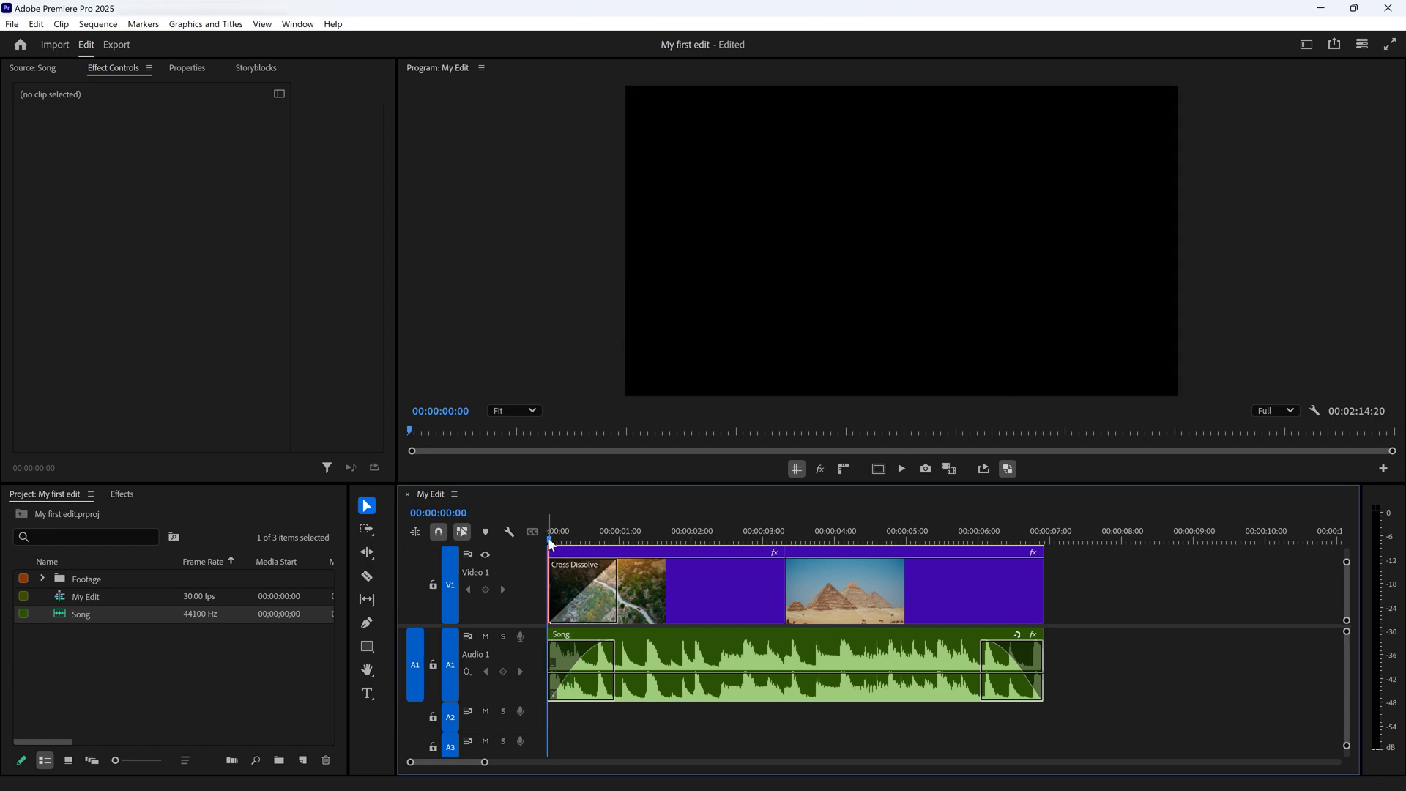
pyautogui.press('space')
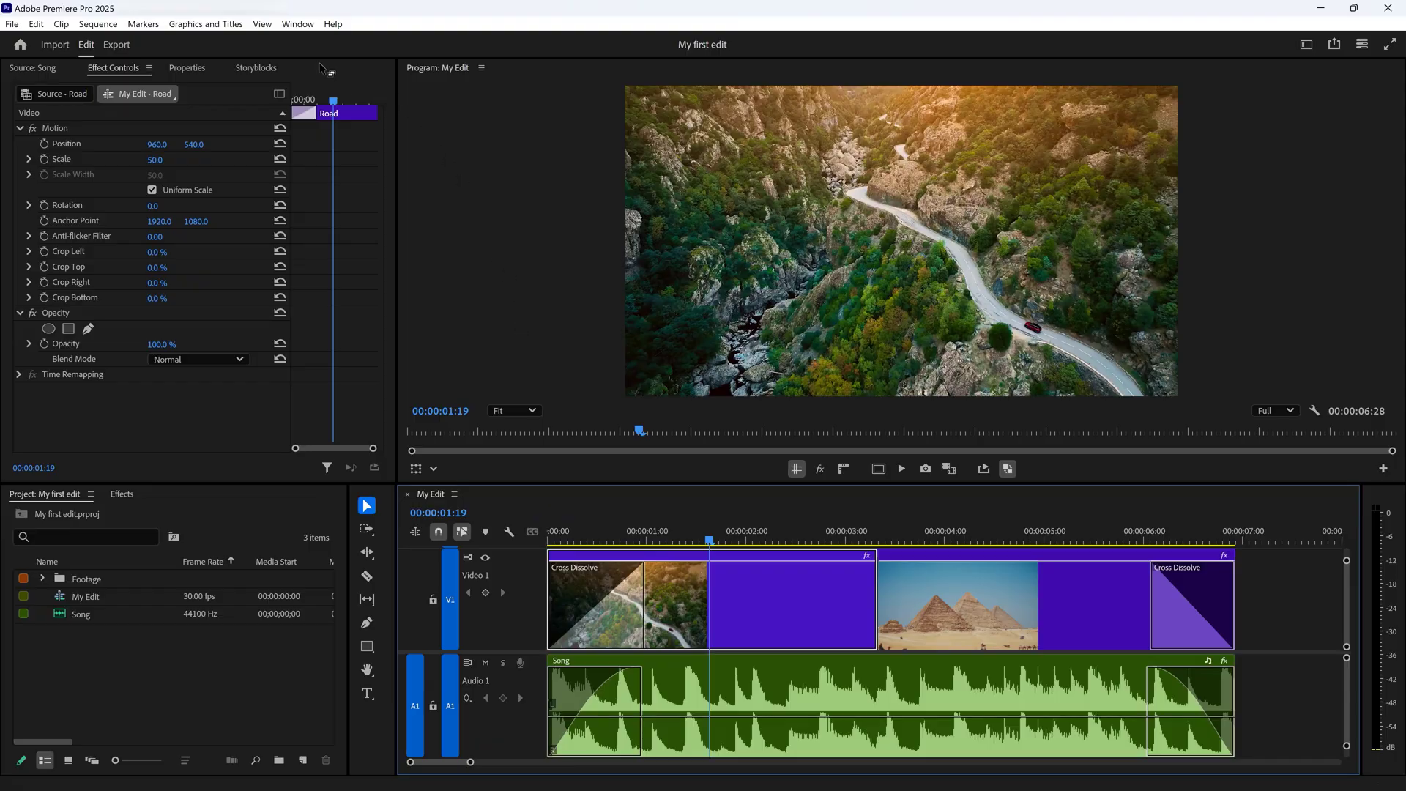
# Step: Export My Edit as My Edit.mp4 using the YouTube 2160p 4K Ultra HD preset, range Entire Source
pyautogui.click(117, 46)
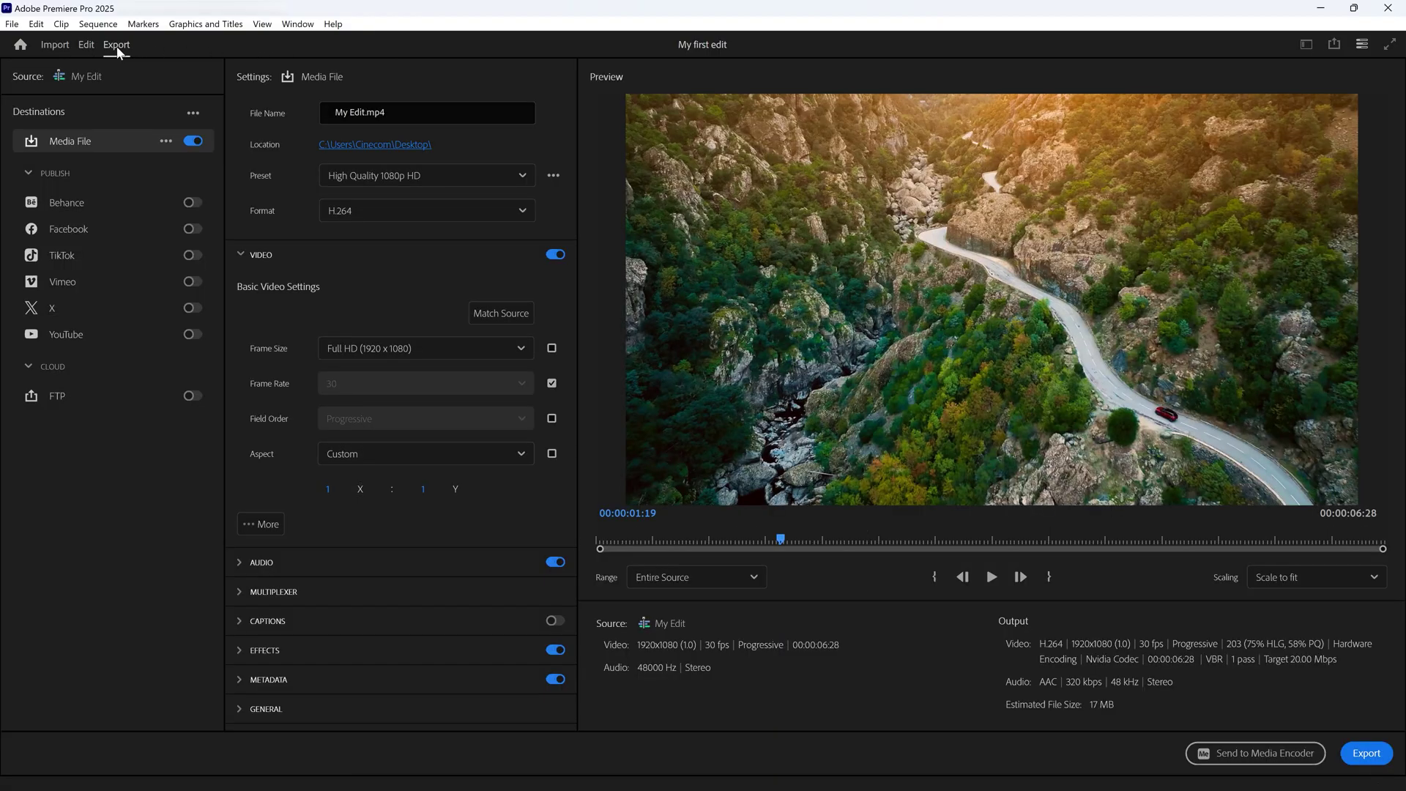
pyautogui.click(392, 106)
pyautogui.click(466, 177)
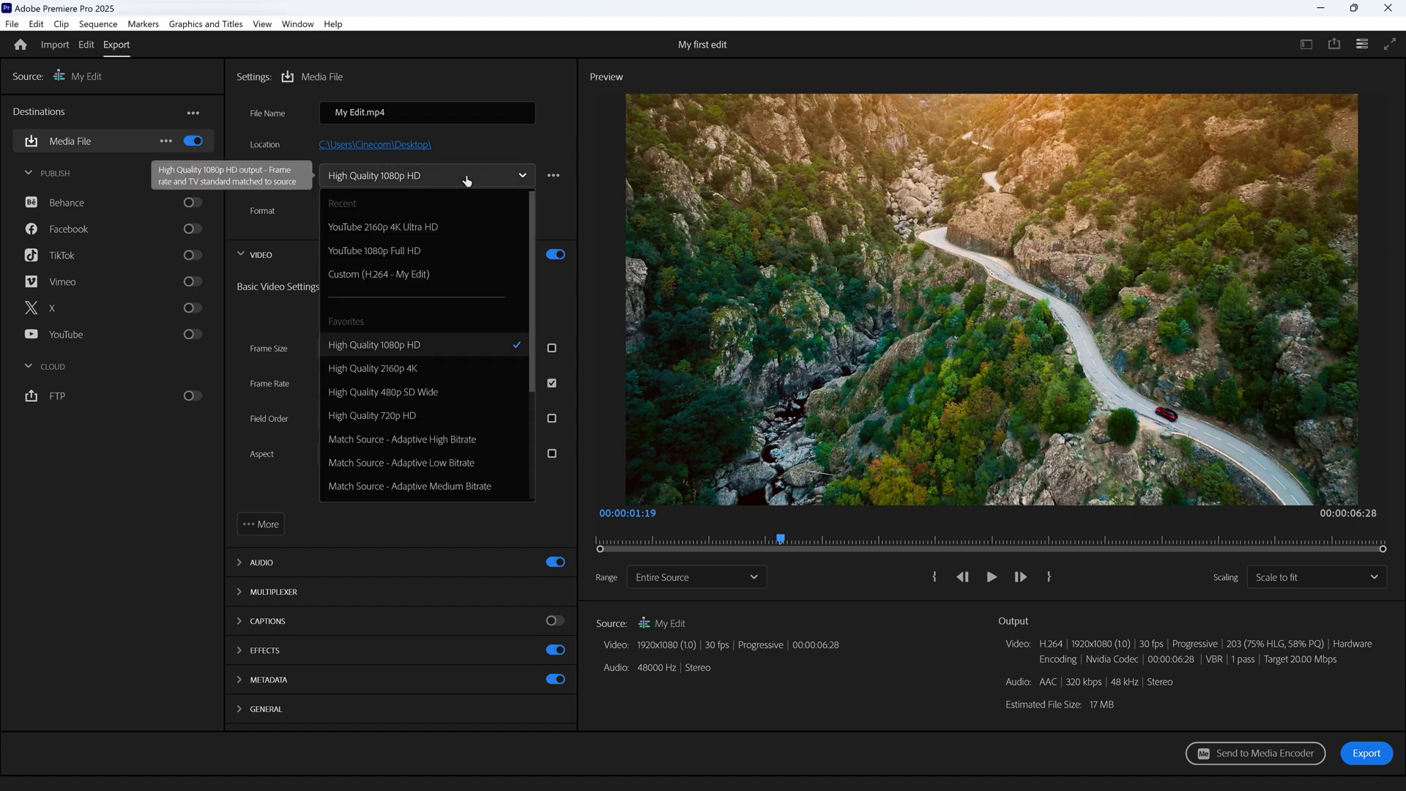
pyautogui.click(429, 227)
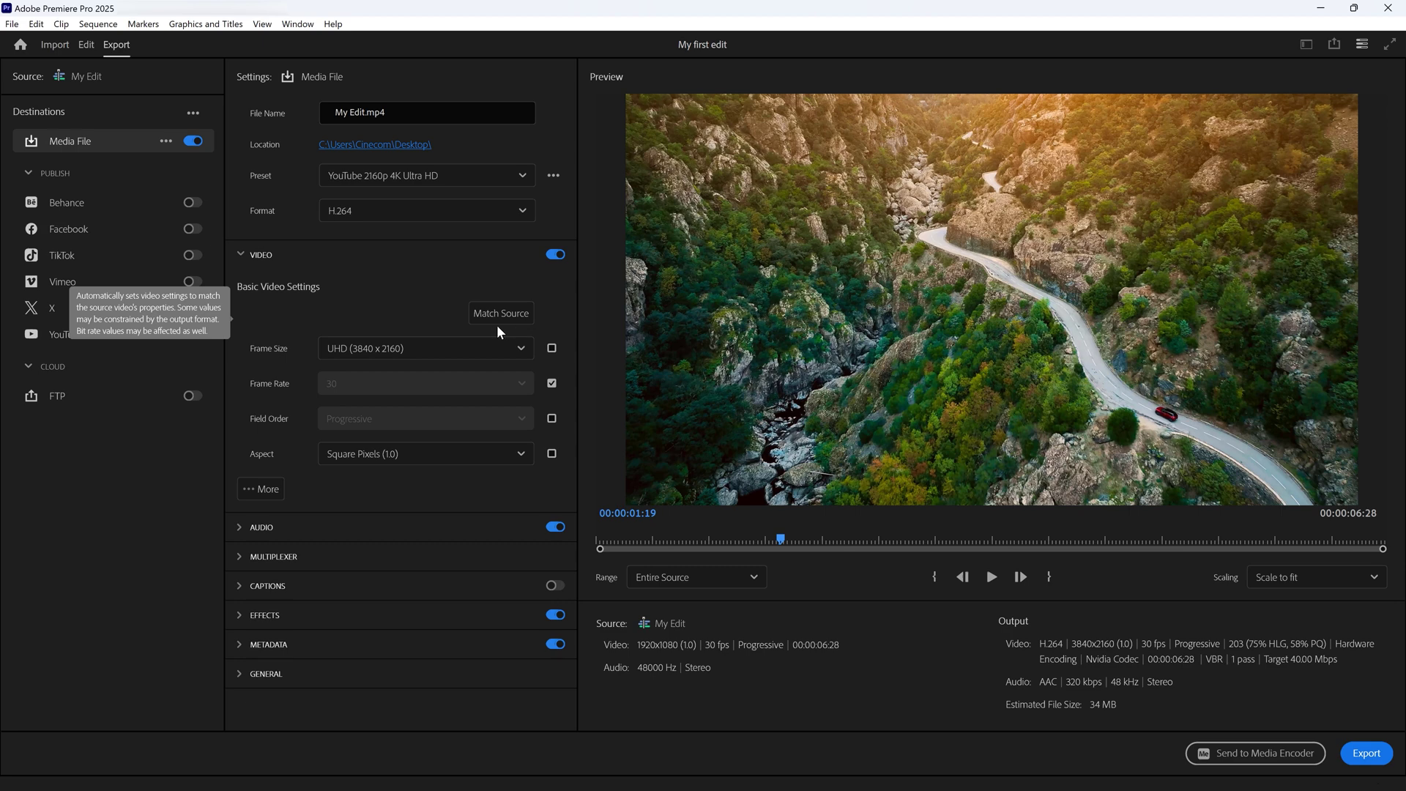
pyautogui.click(739, 575)
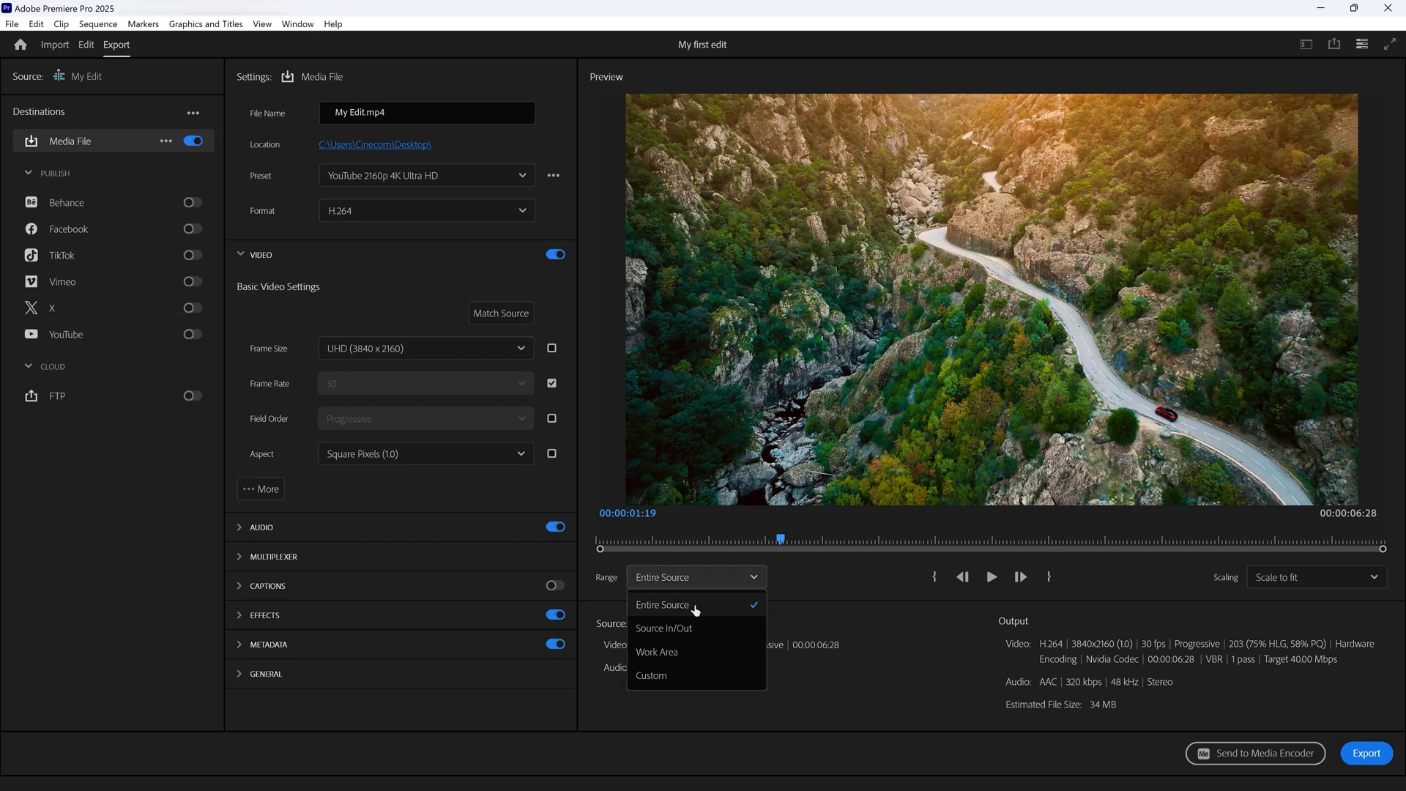
pyautogui.click(703, 608)
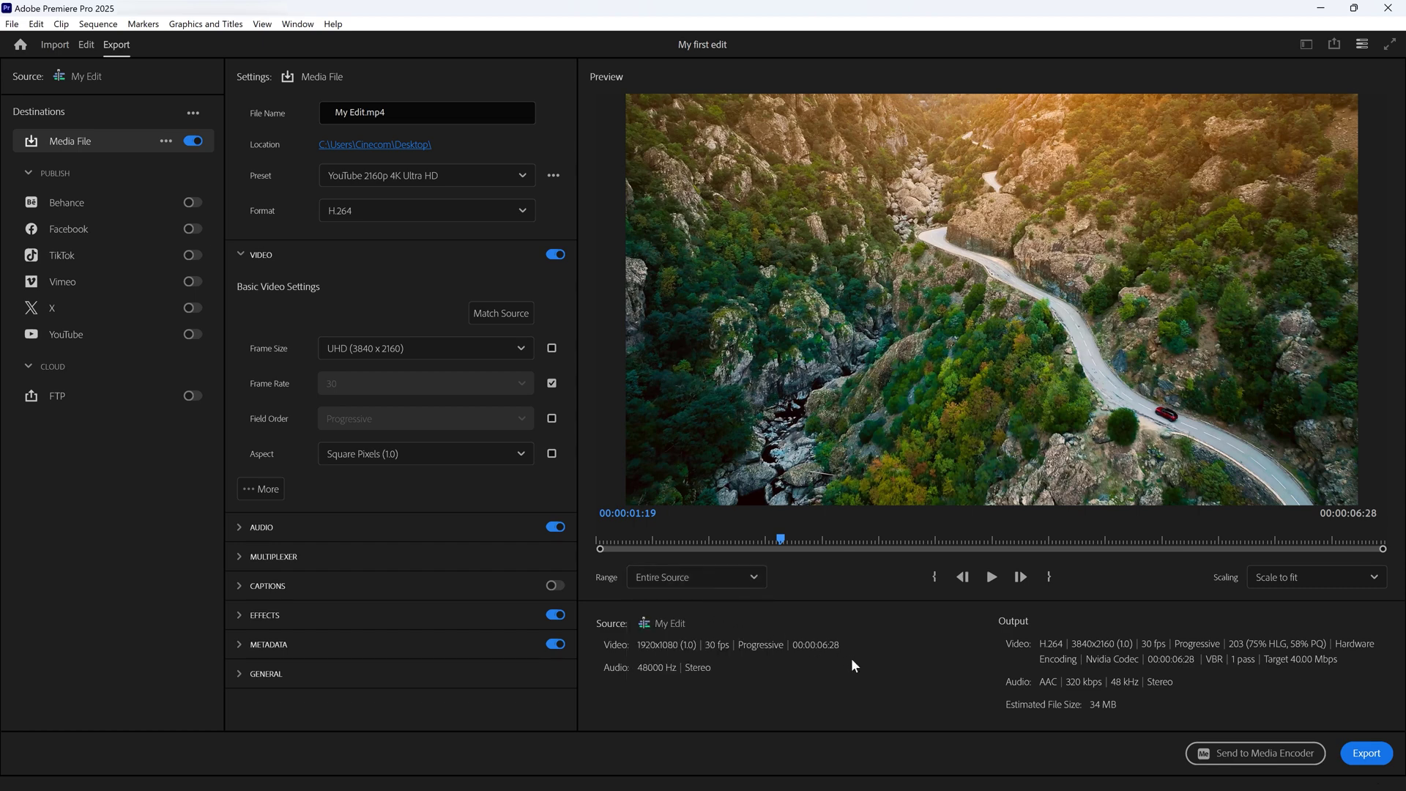